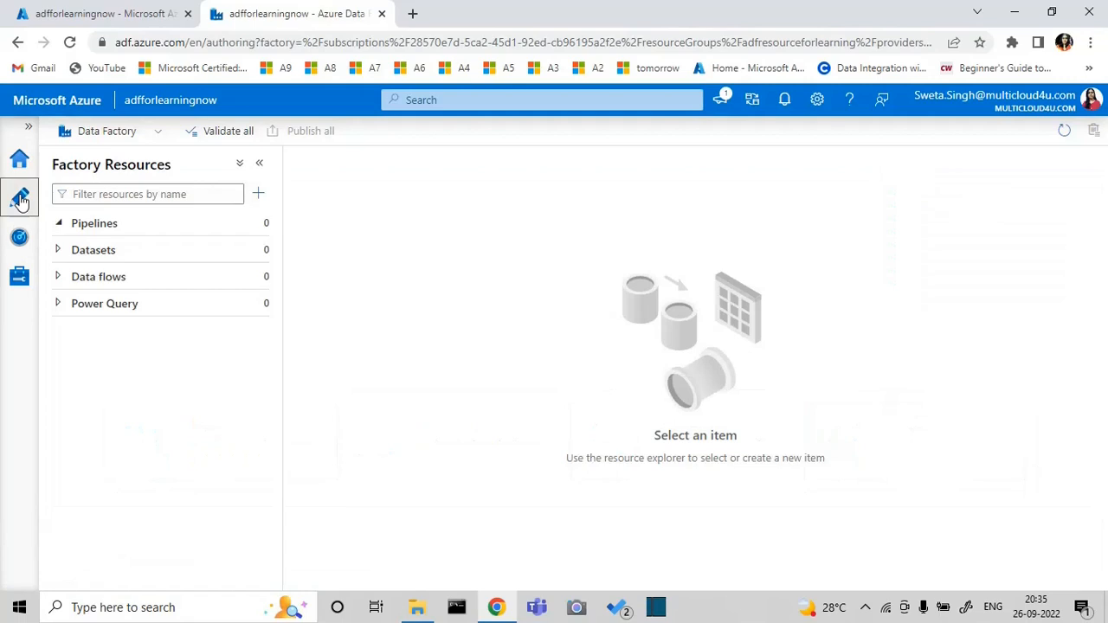
Create a new pipeline, name it Foreach, and close its properties
left_click(257, 223)
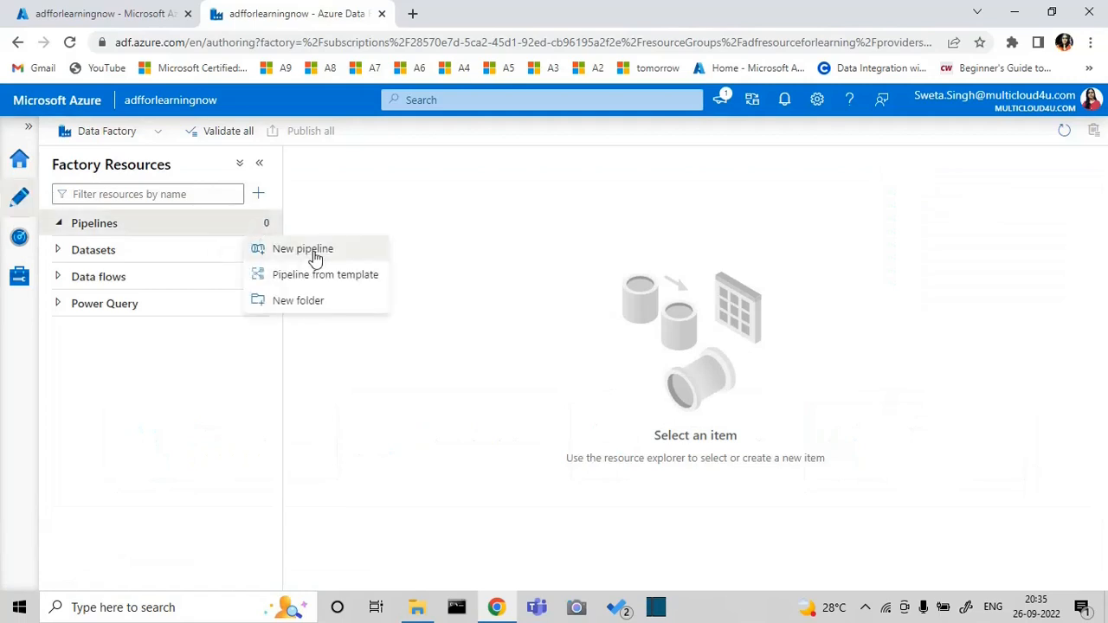
left_click(315, 257)
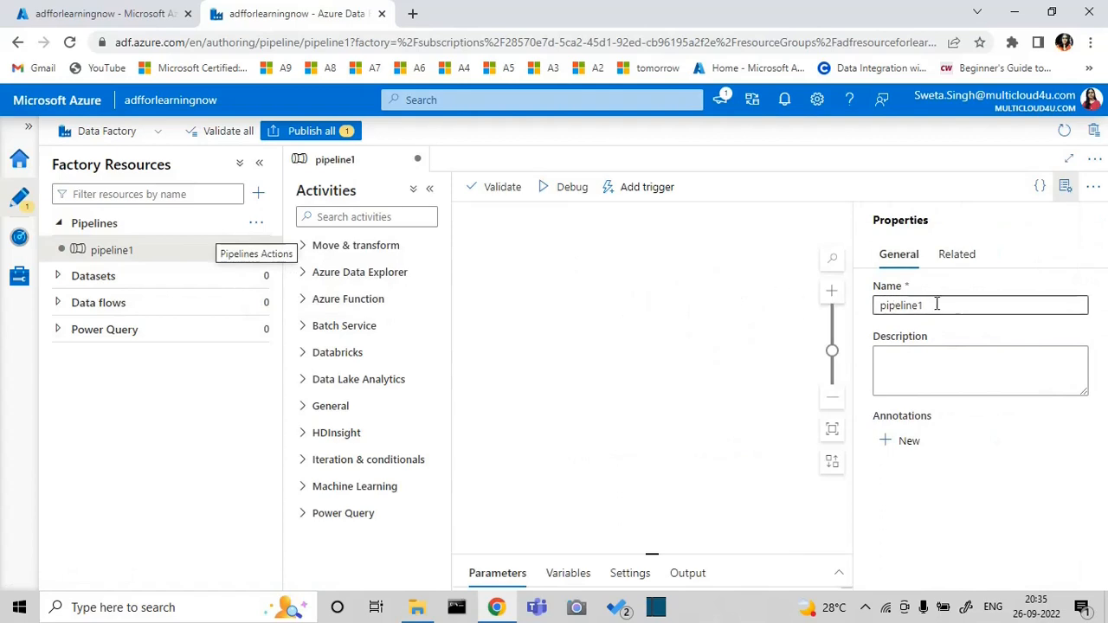
double_click(937, 305)
key("BackSpace")
type("Fo")
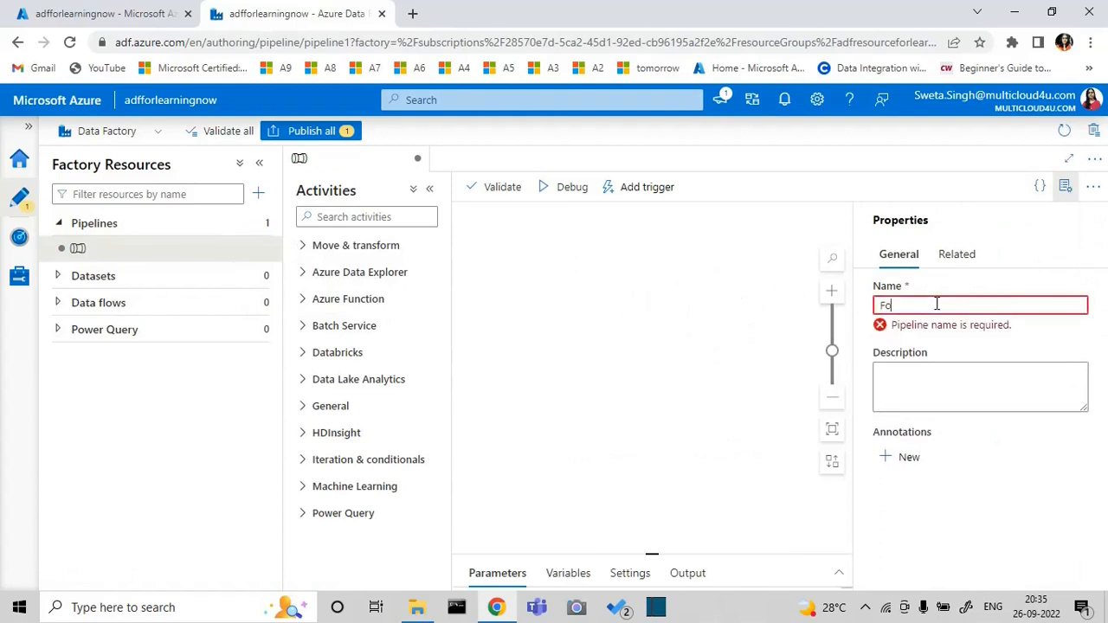
type("reach")
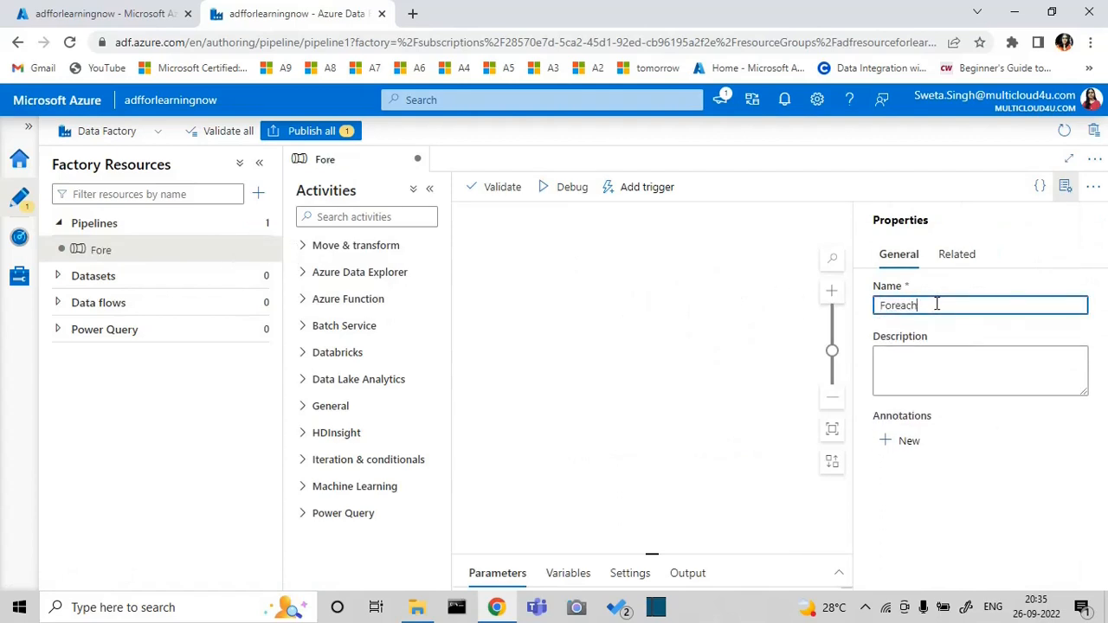
left_click(1065, 187)
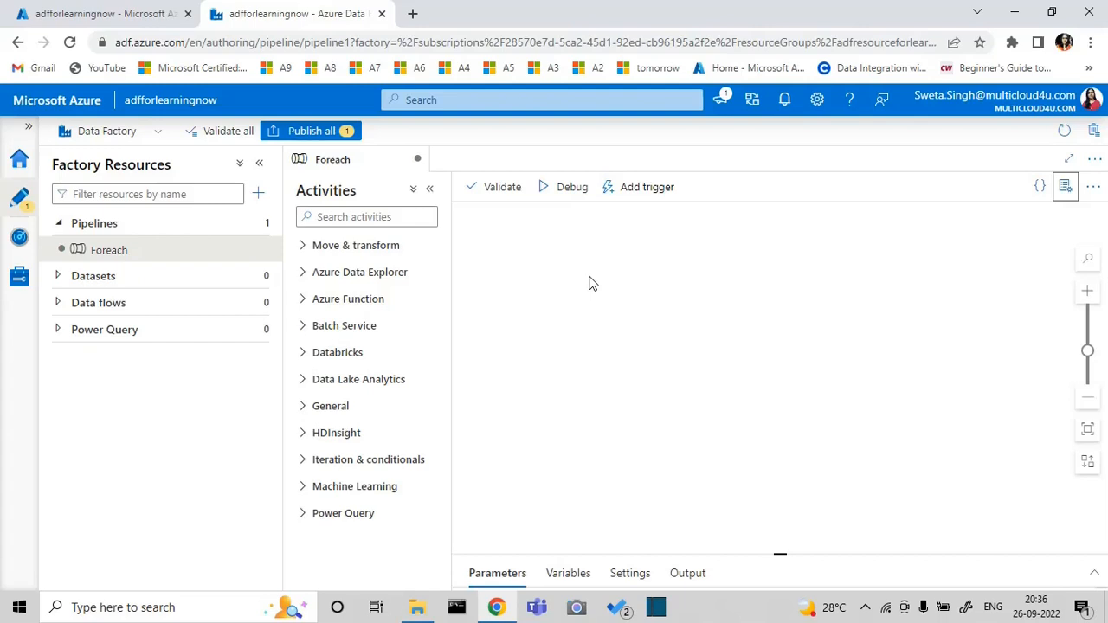
Add a ForEach iteration activity to the Foreach pipeline canvas
left_click(303, 461)
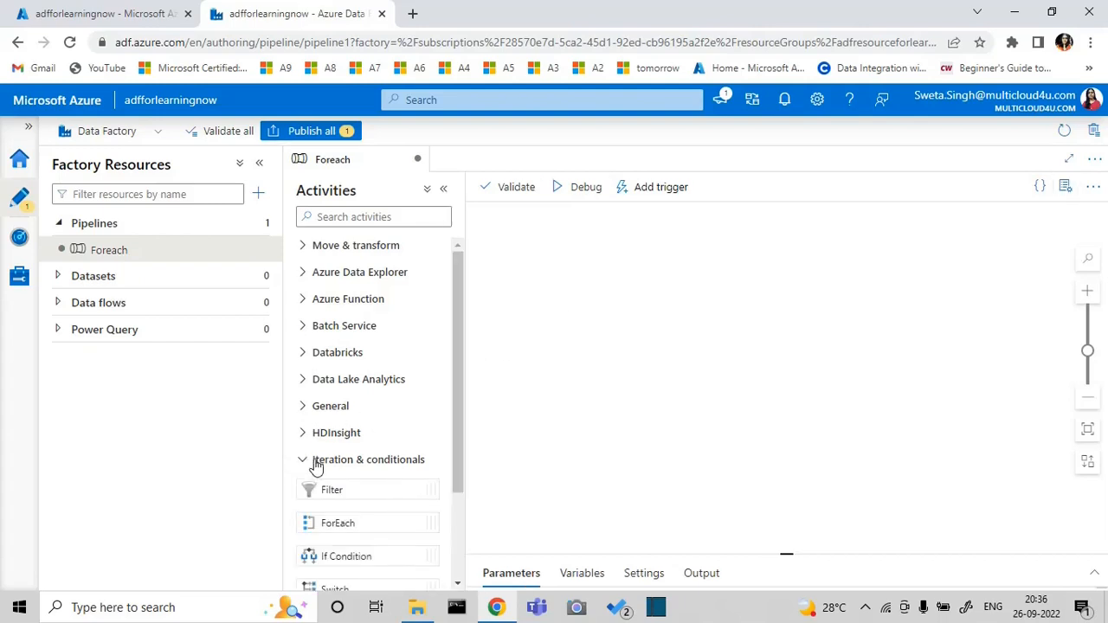
left_click(457, 583)
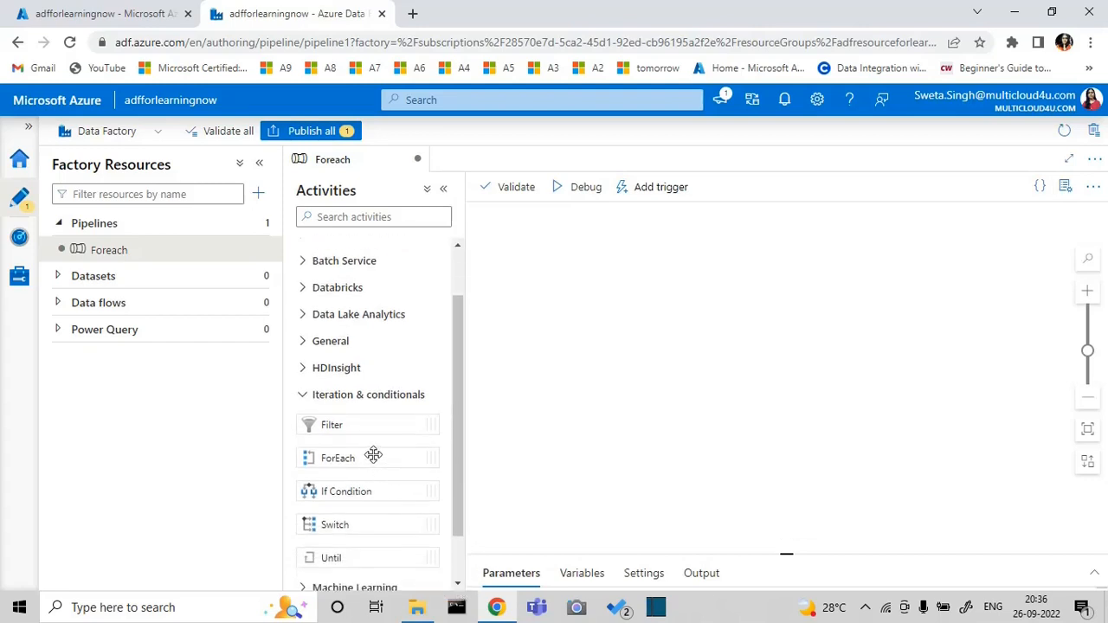
left_click_drag(373, 455, 714, 327)
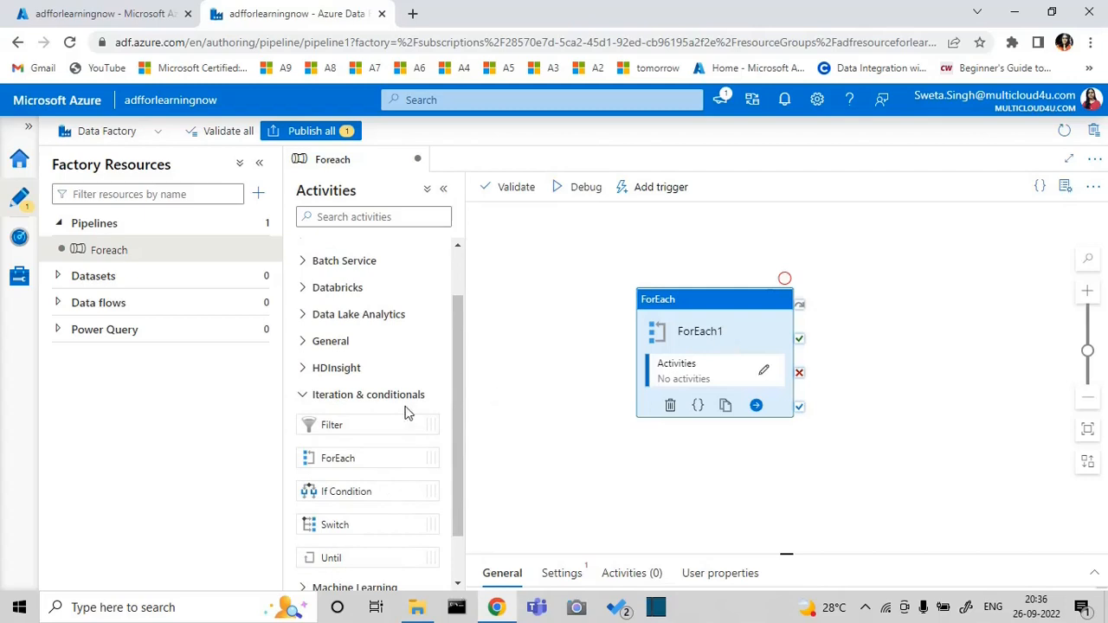
left_click(302, 395)
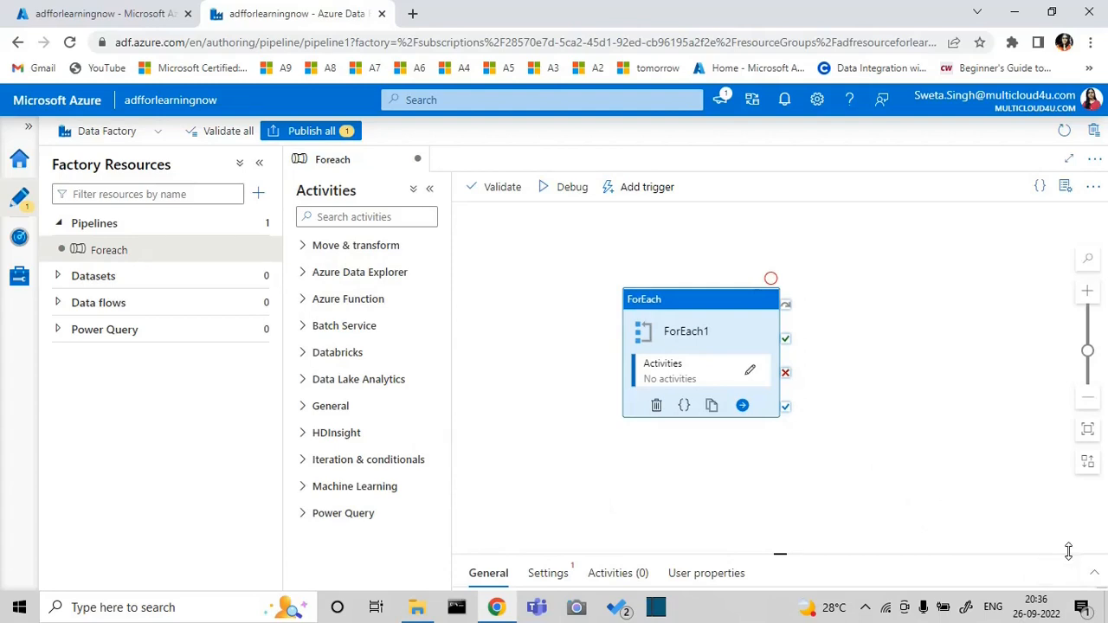
Add a pipeline parameter named inputarray with the type Array
left_click(968, 467)
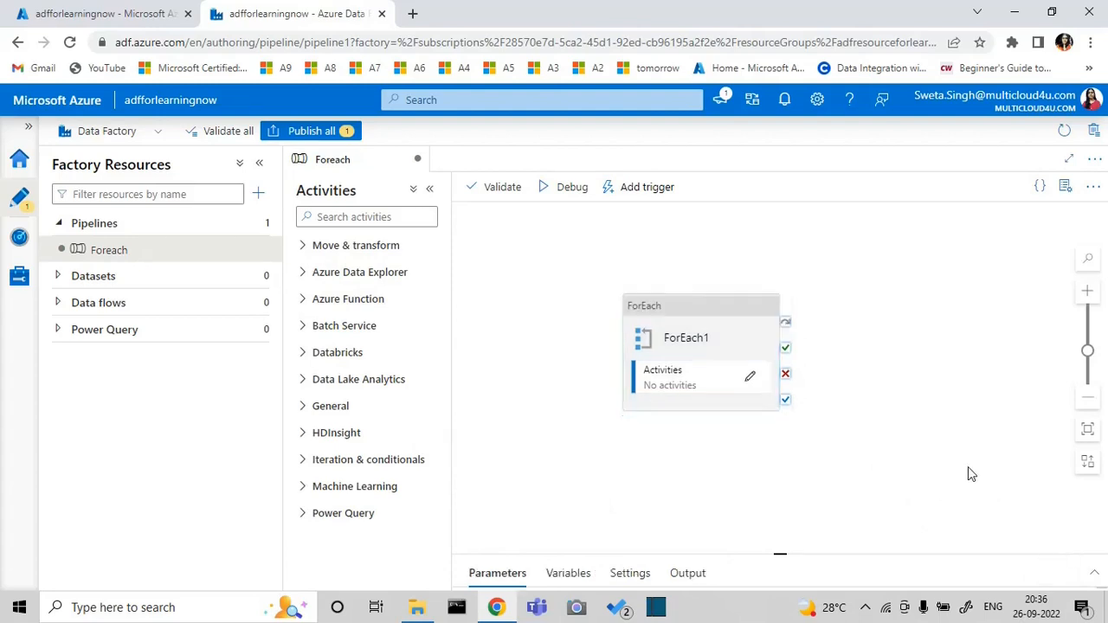
left_click(1095, 574)
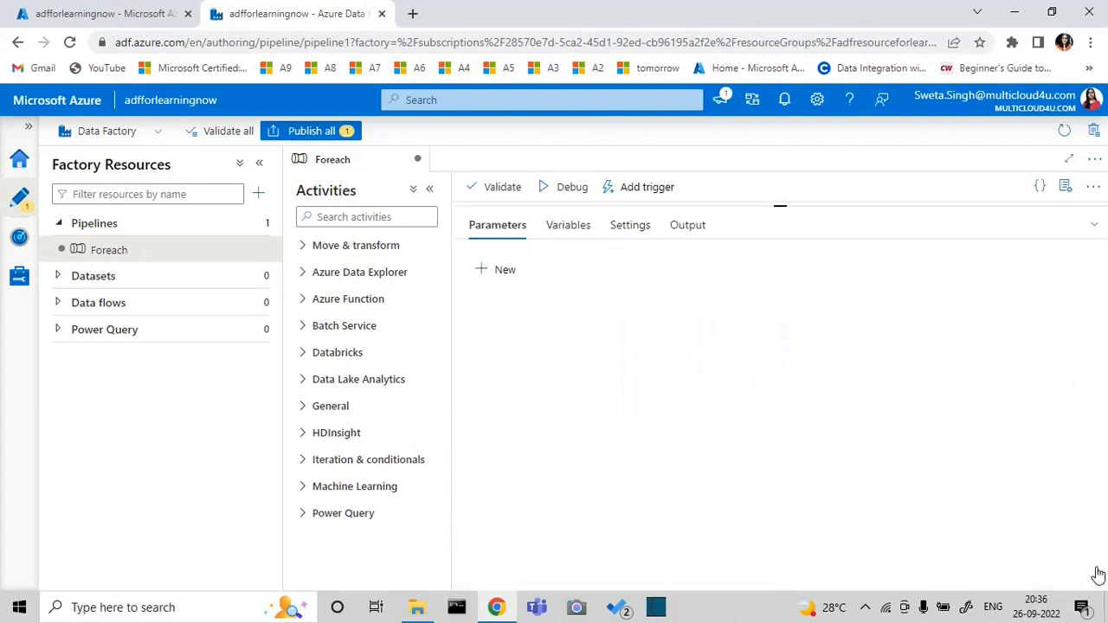
left_click(506, 270)
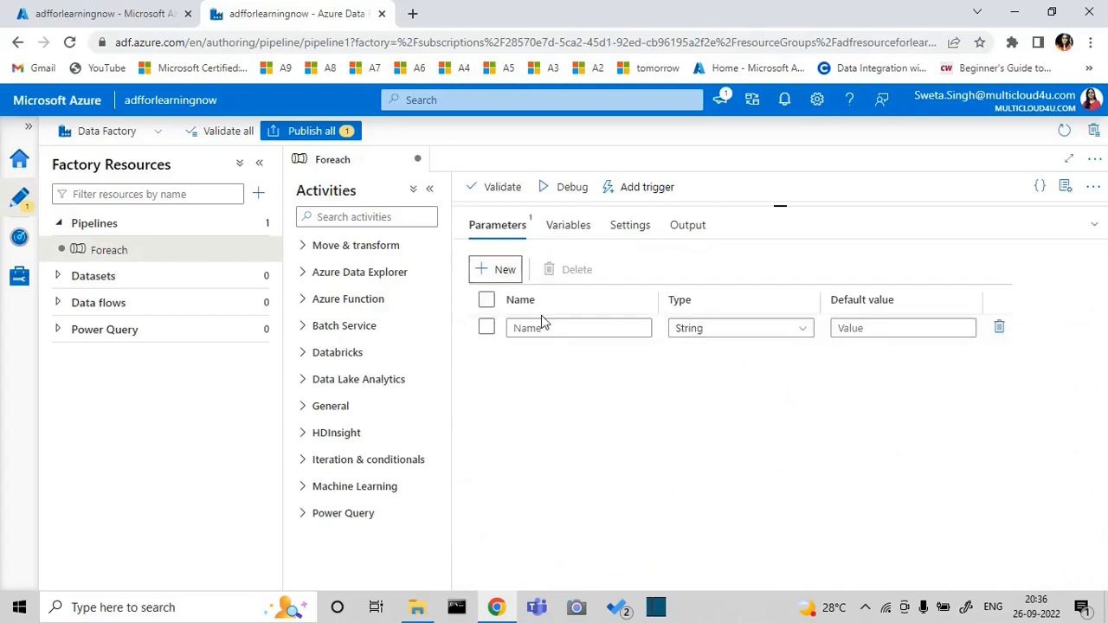
left_click(549, 327)
type("in")
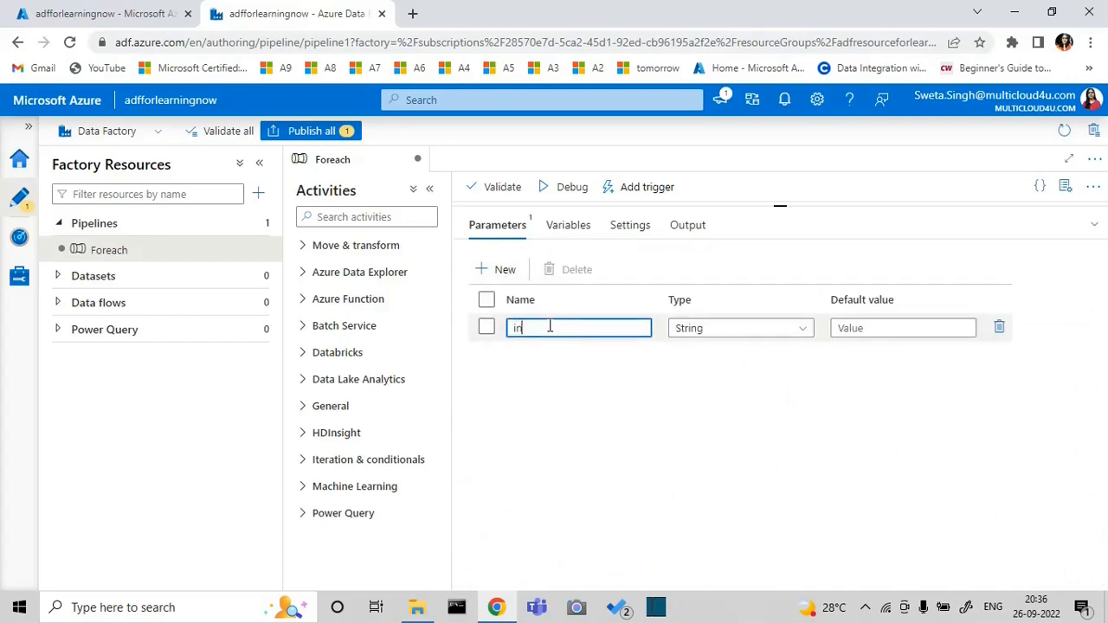
type("putarray")
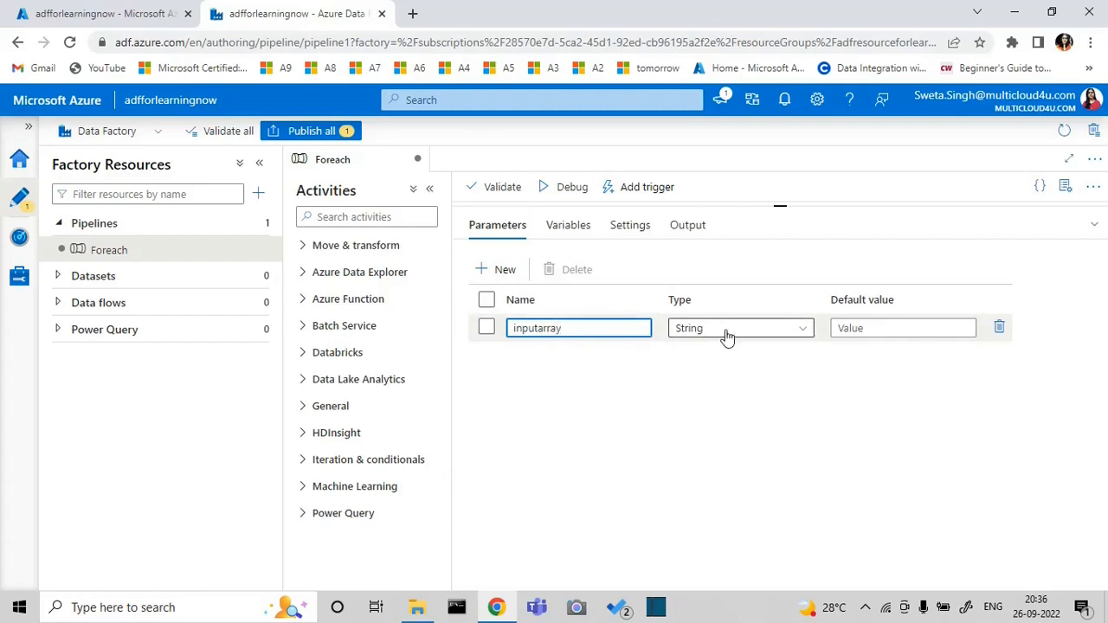
left_click(803, 336)
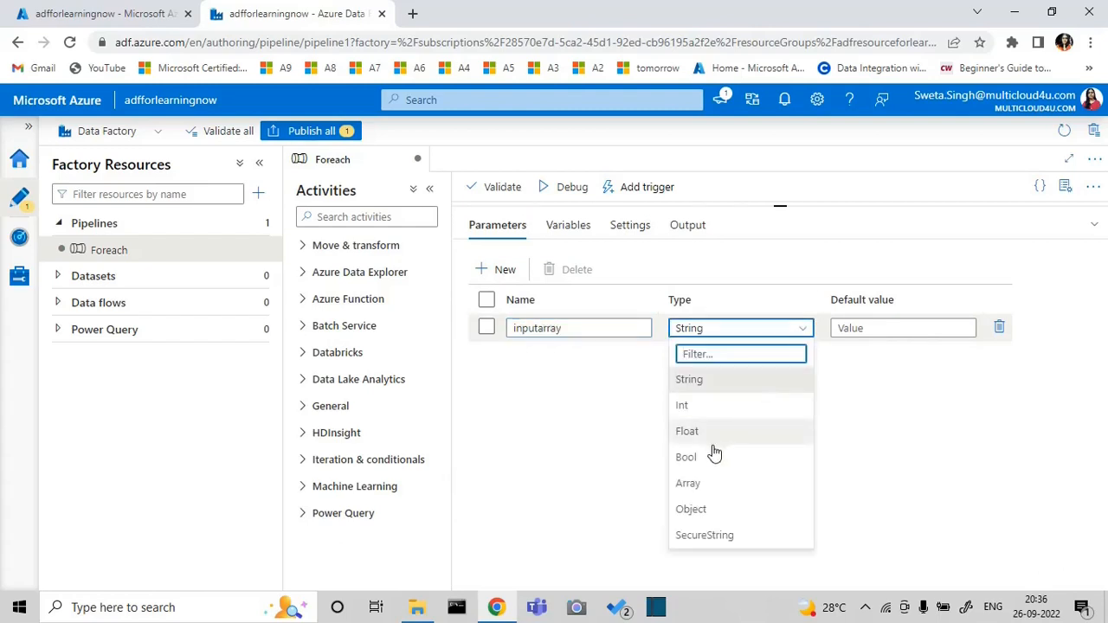
left_click(696, 484)
Set the default value of the inputarray parameter to [23,46,78,32,71]
left_click(871, 328)
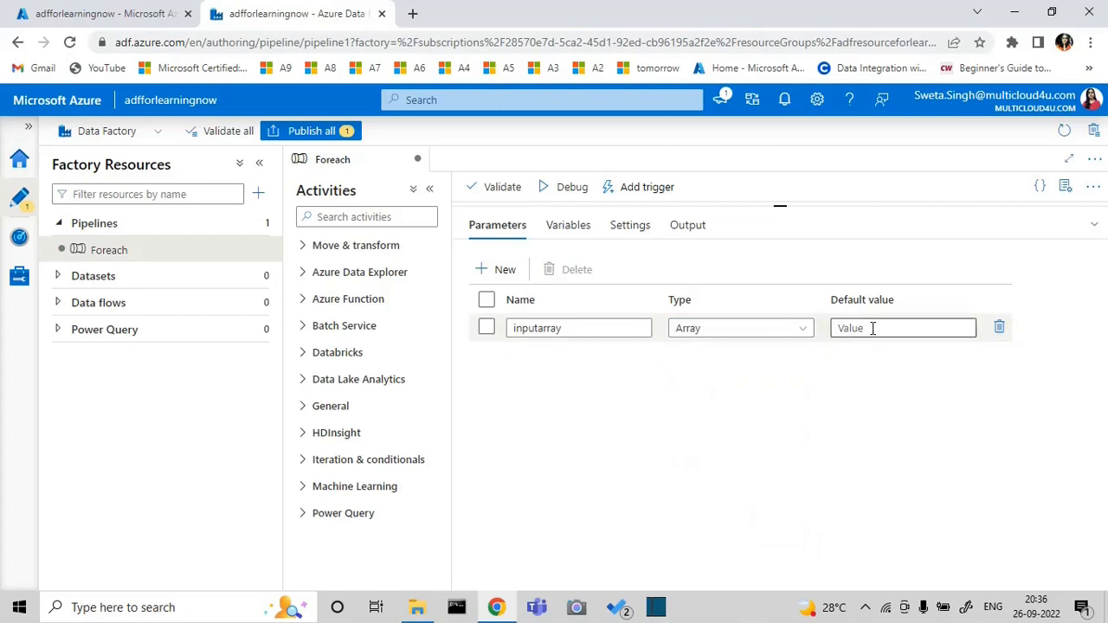
type("[")
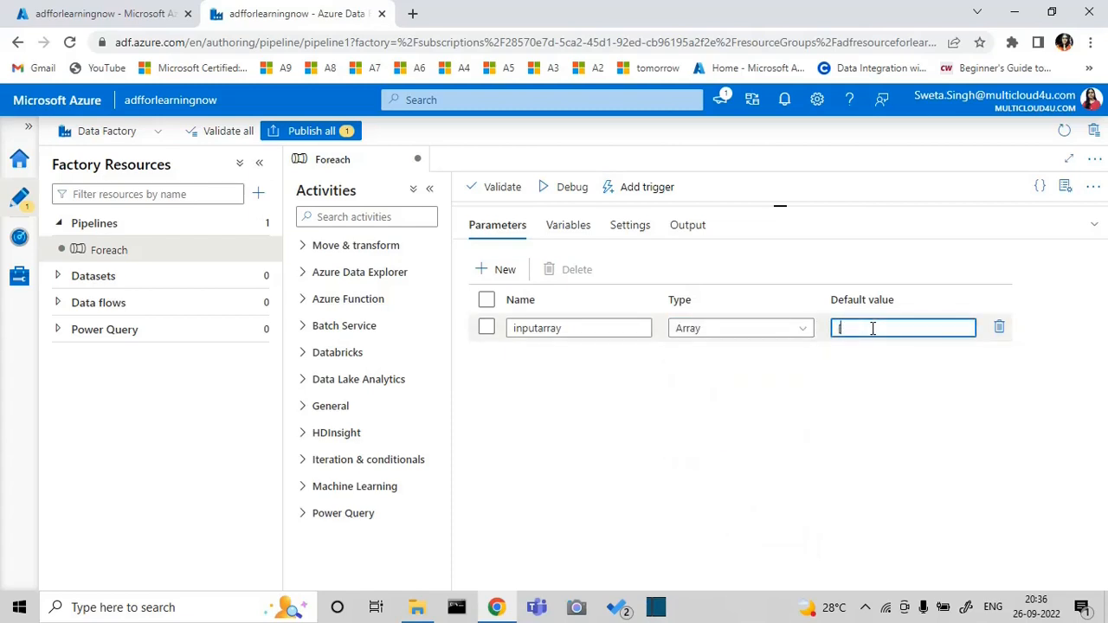
type("23,46,78,32,71]")
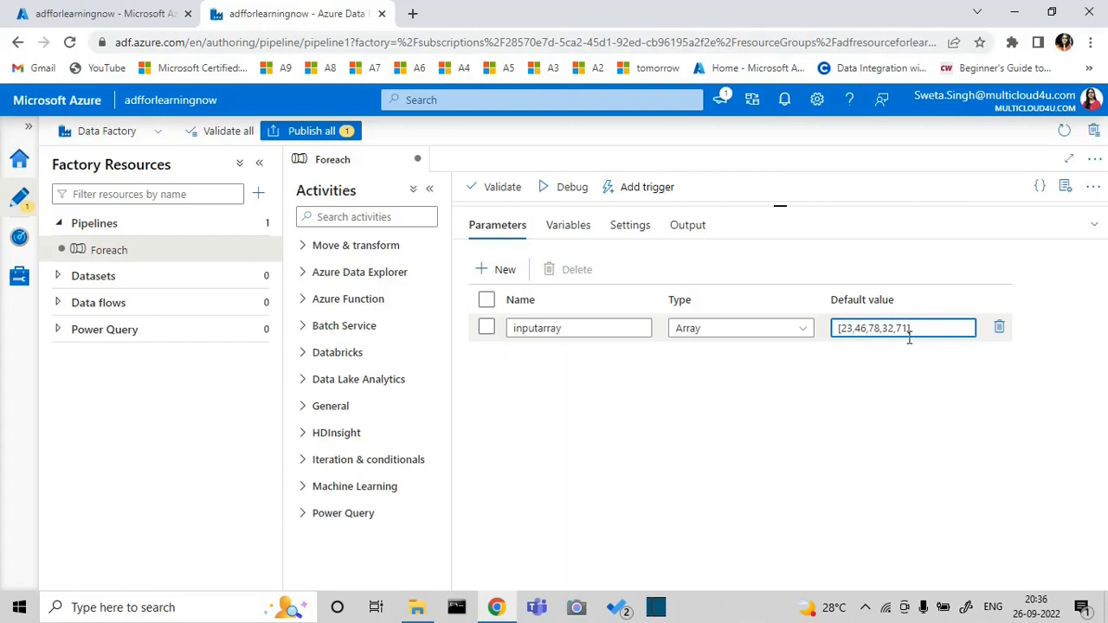
Enable Sequential execution in the settings of the ForEach activity
left_click(1093, 227)
left_click(722, 351)
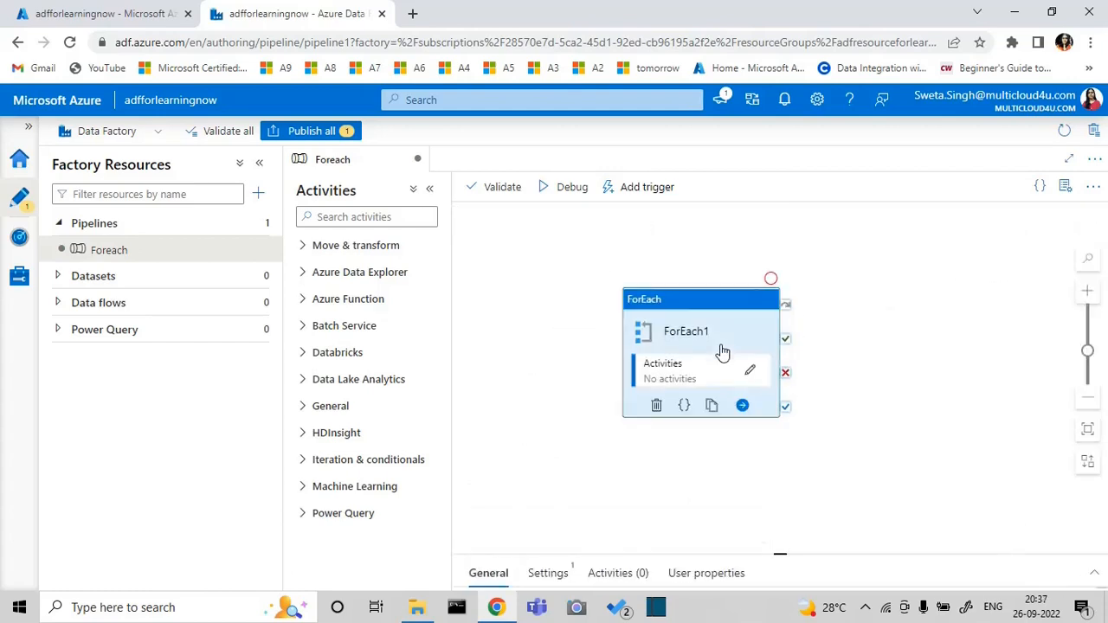
left_click(1094, 573)
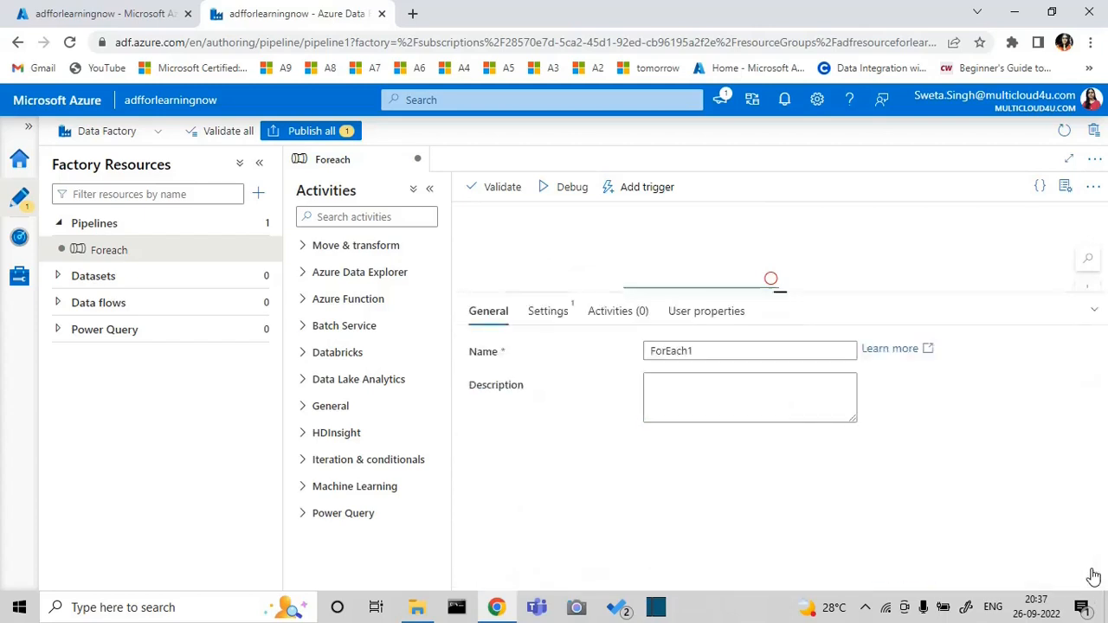
left_click(563, 235)
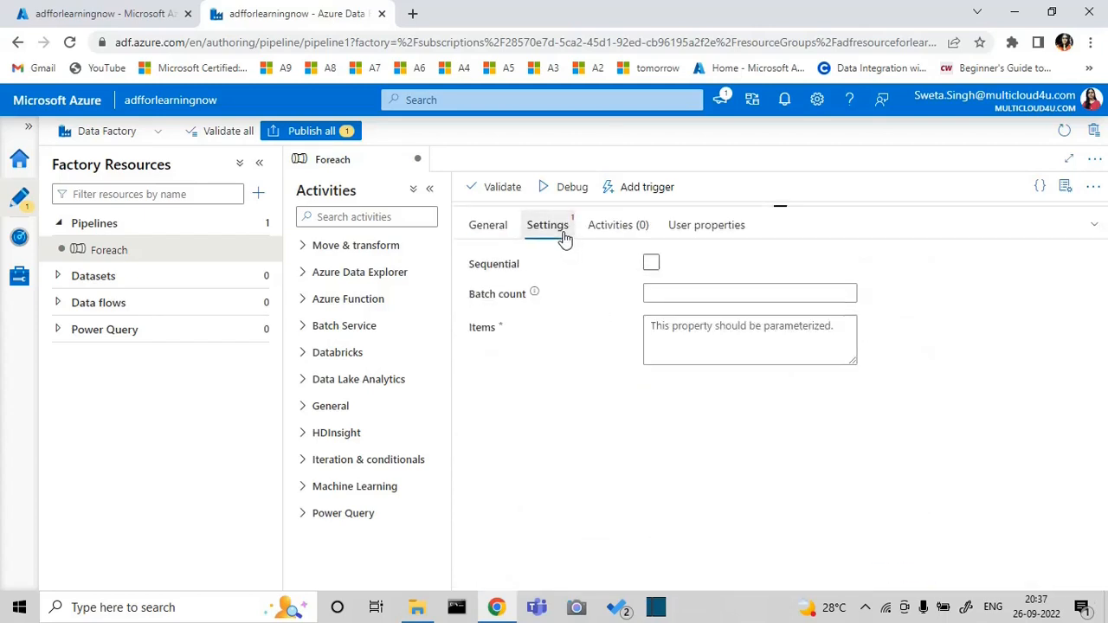
left_click(650, 265)
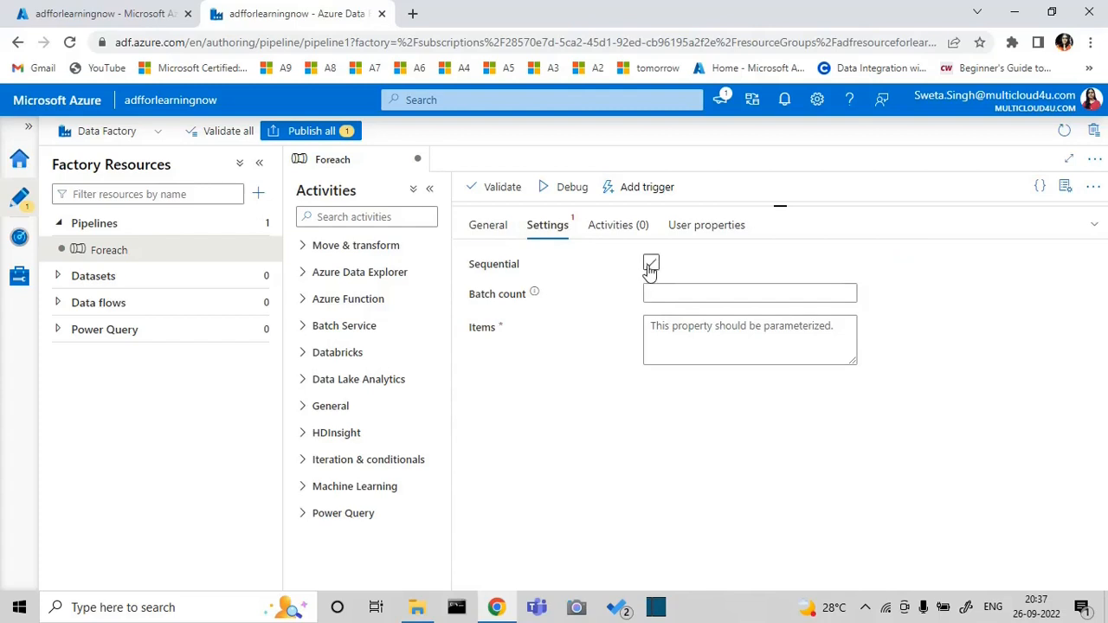
left_click(649, 268)
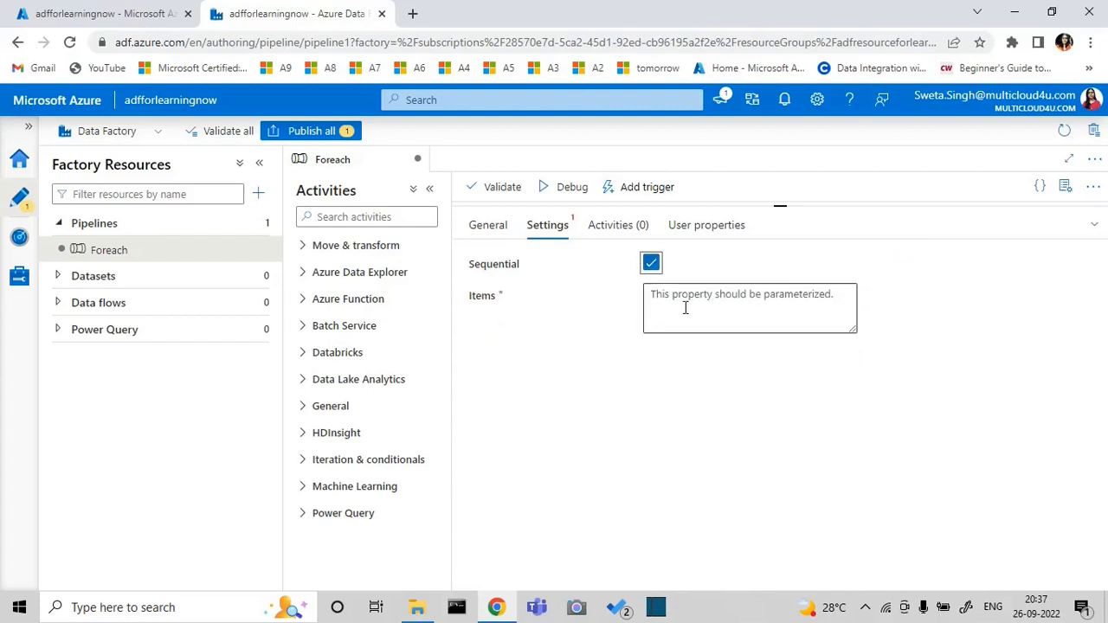
Try a batch count for the ForEach activity with Sequential turned off, and turn Sequential back on
left_click(651, 266)
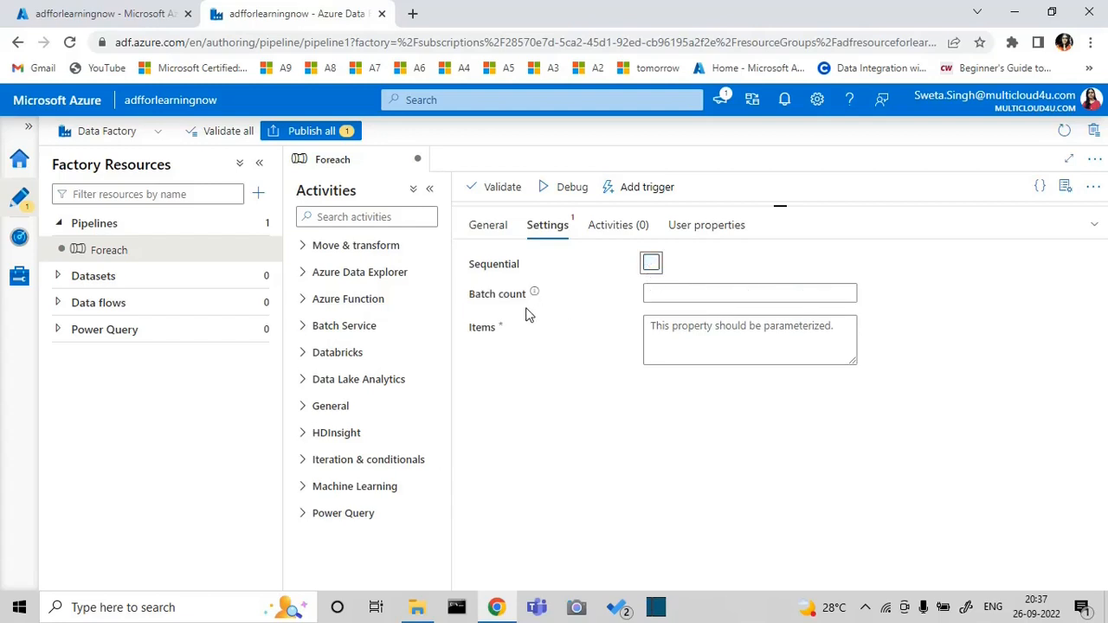
left_click(843, 291)
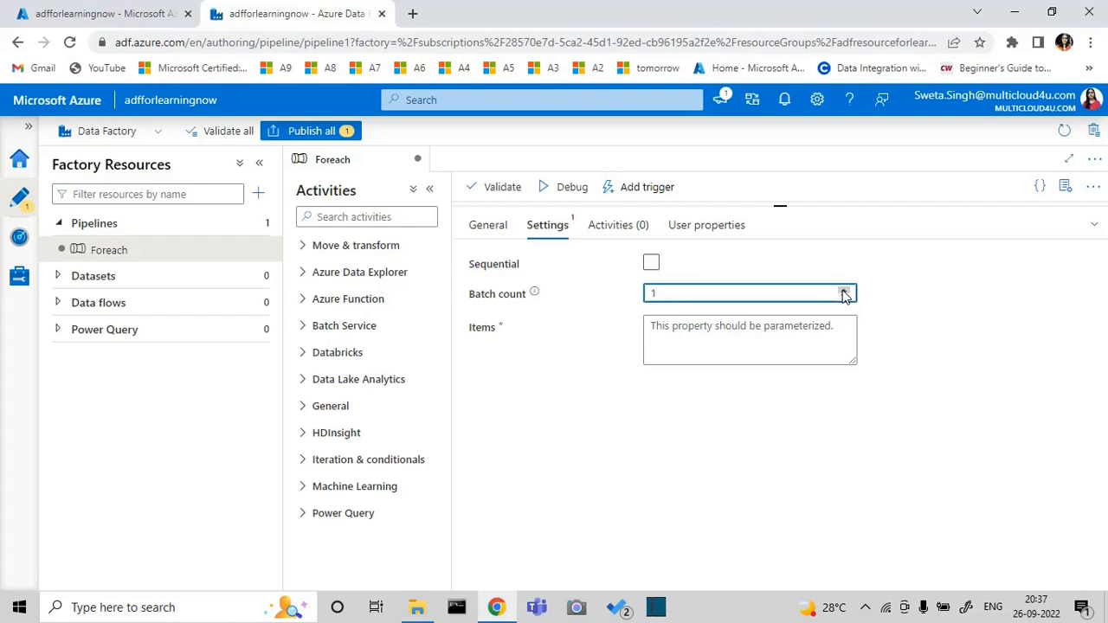
left_click(844, 291)
left_click(844, 296)
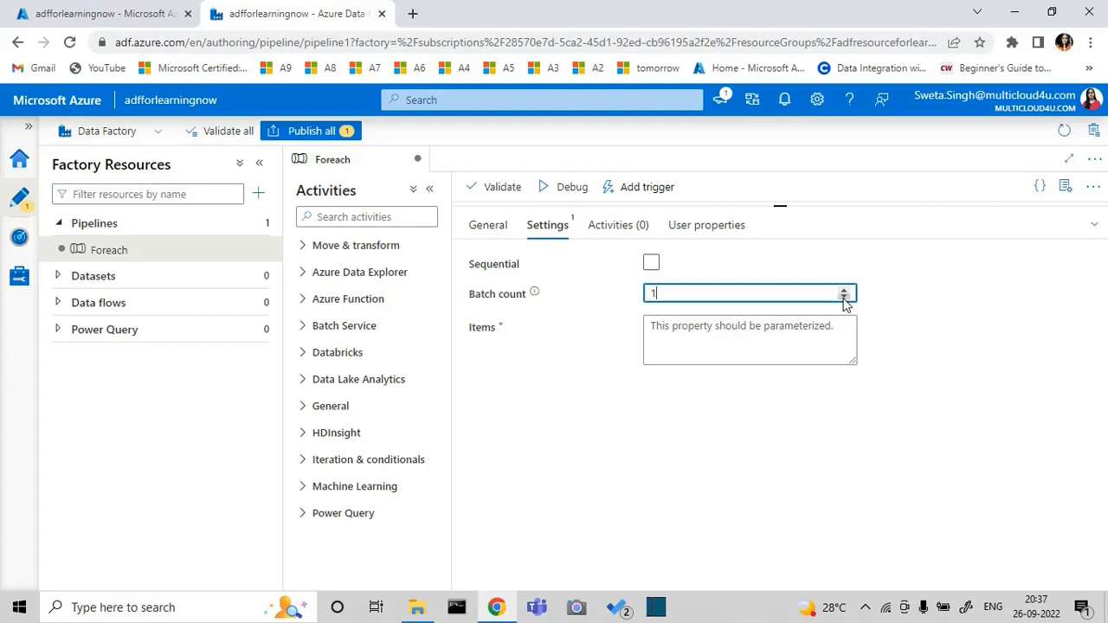
left_click(650, 263)
left_click(686, 304)
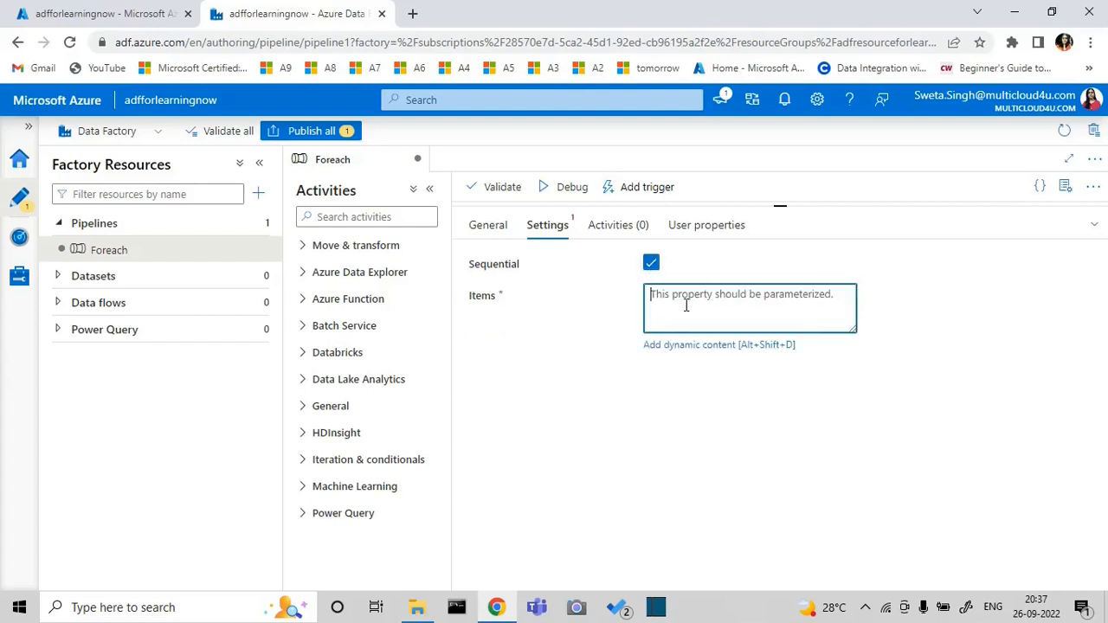
left_click(683, 349)
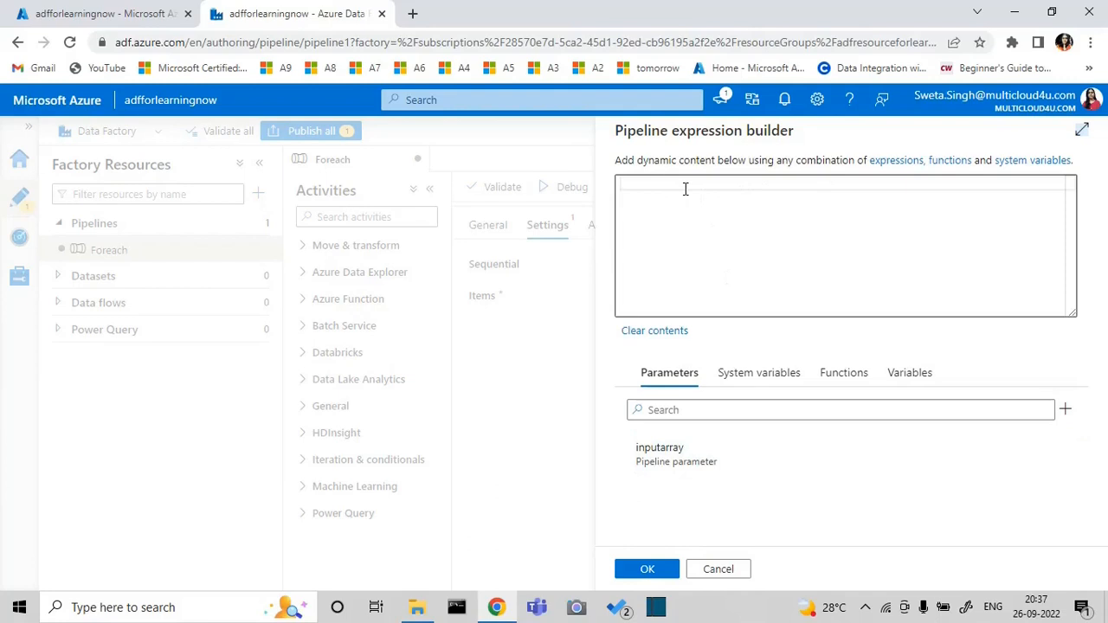
left_click(659, 457)
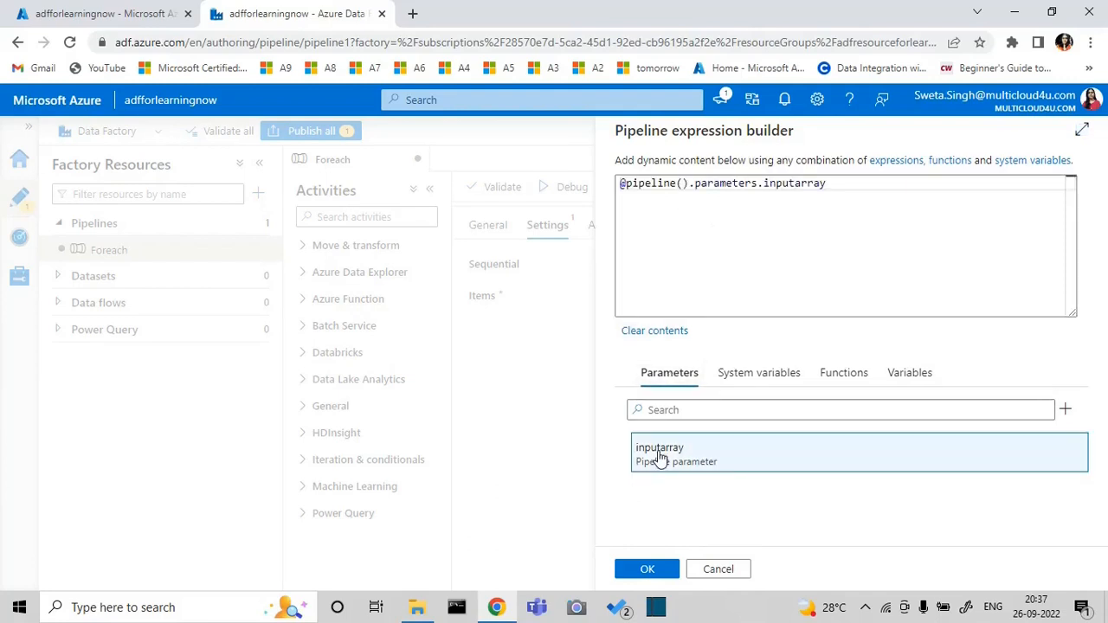
left_click(641, 569)
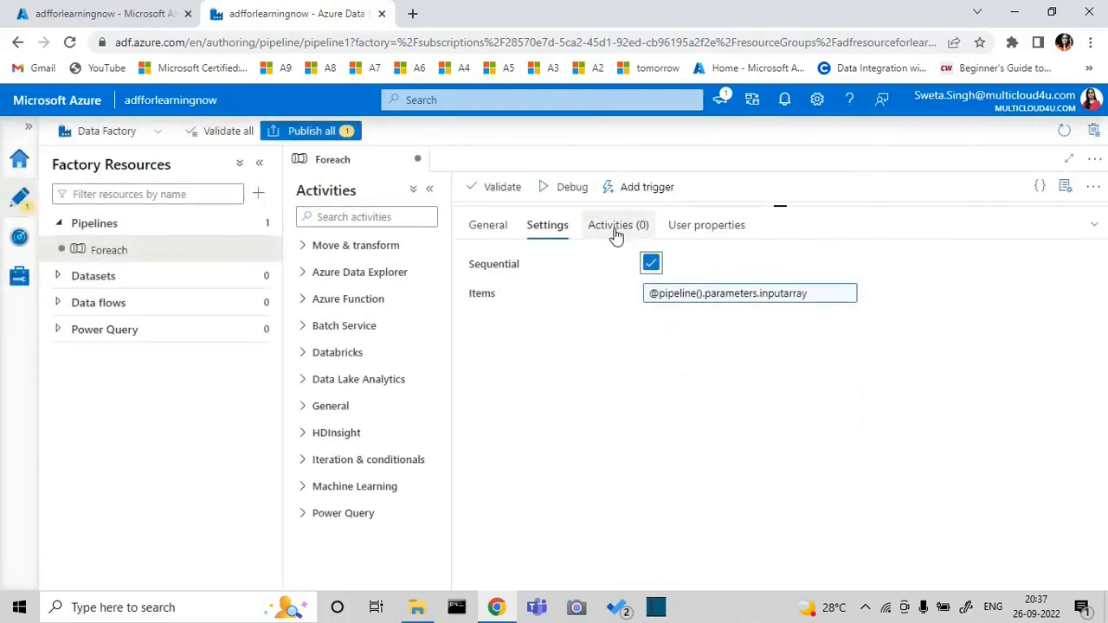
Add a Set variable activity inside the ForEach activity and expand its configuration details
left_click(615, 227)
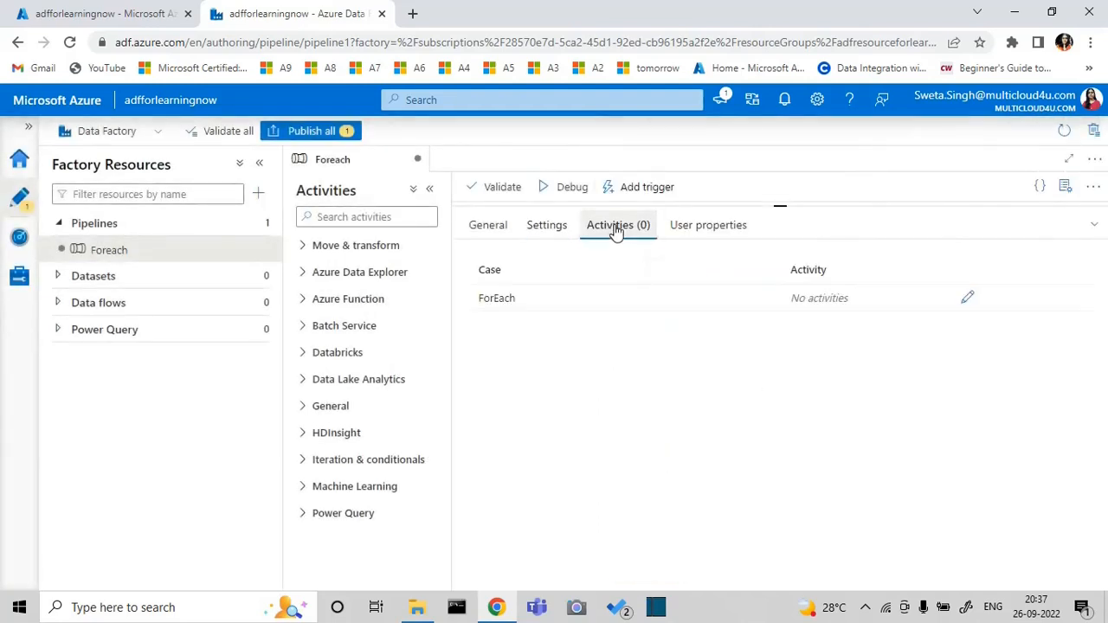
left_click(967, 298)
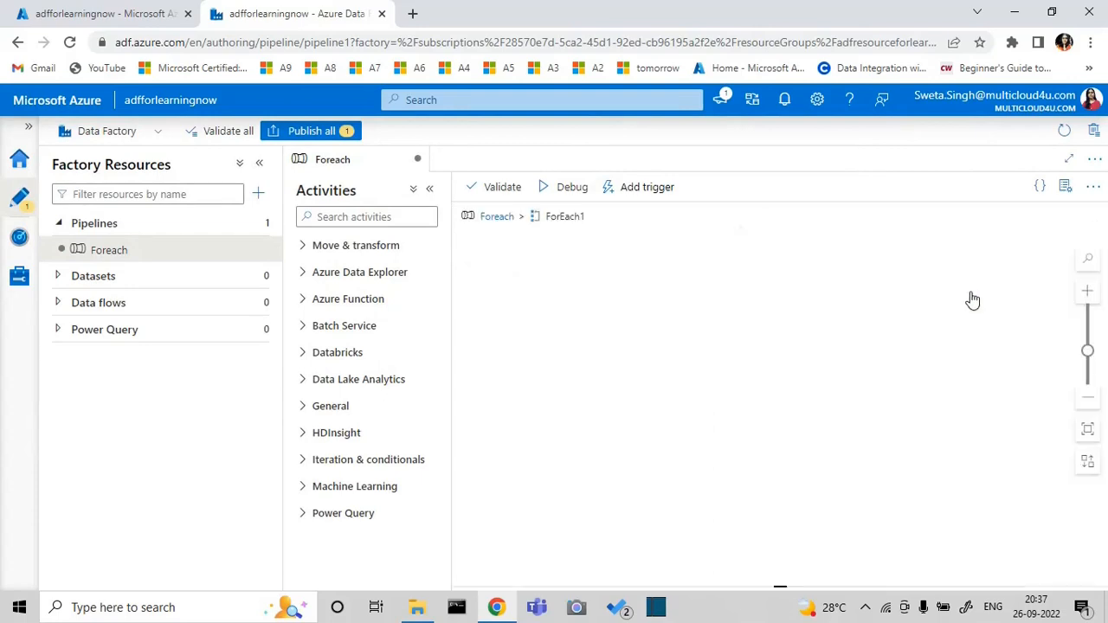
left_click(304, 459)
left_click(305, 467)
left_click(302, 406)
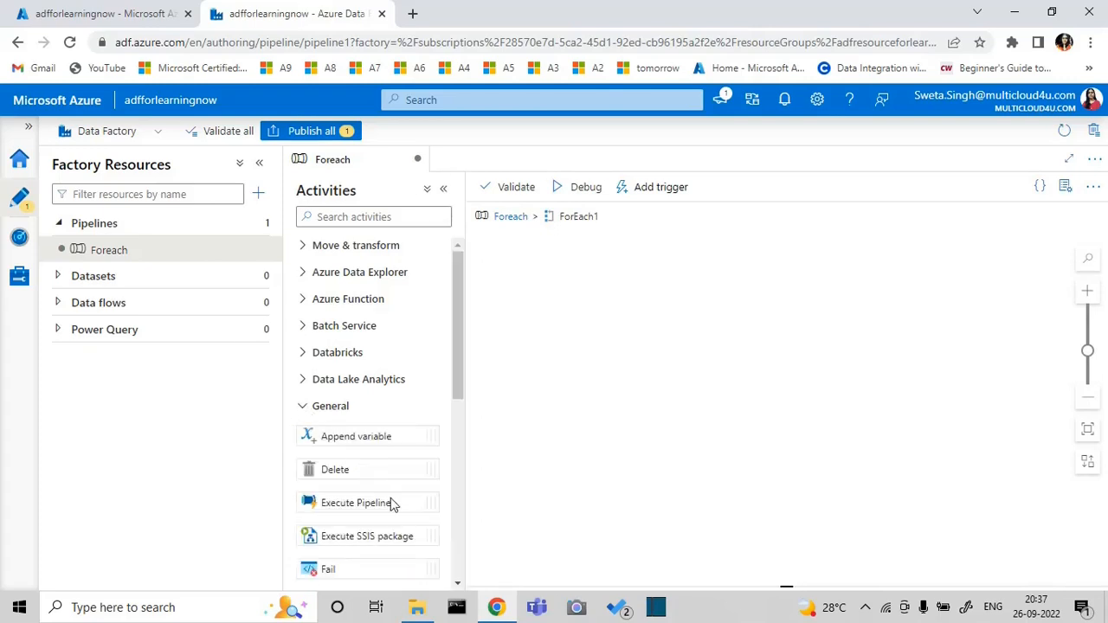
left_click(457, 586)
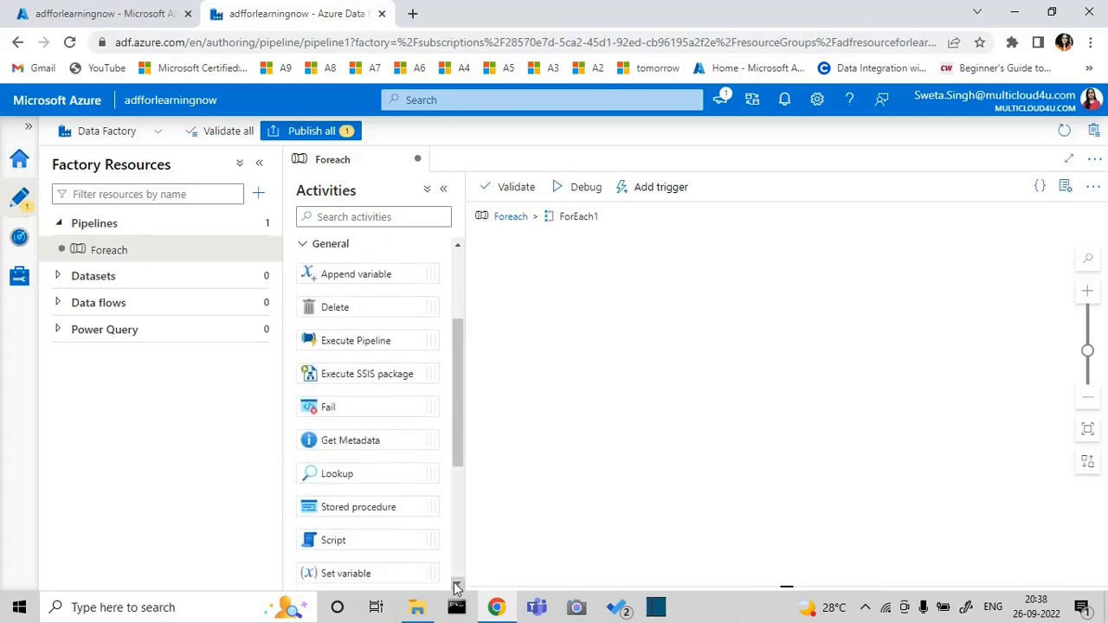
left_click(457, 586)
left_click(457, 586)
left_click_drag(379, 509, 715, 360)
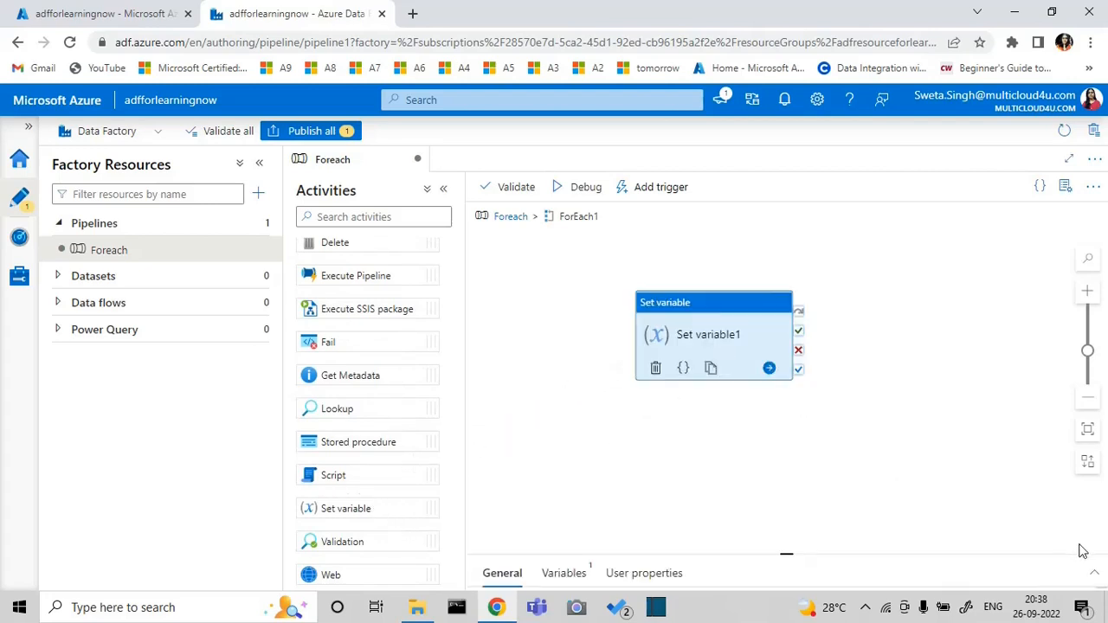
left_click(1093, 578)
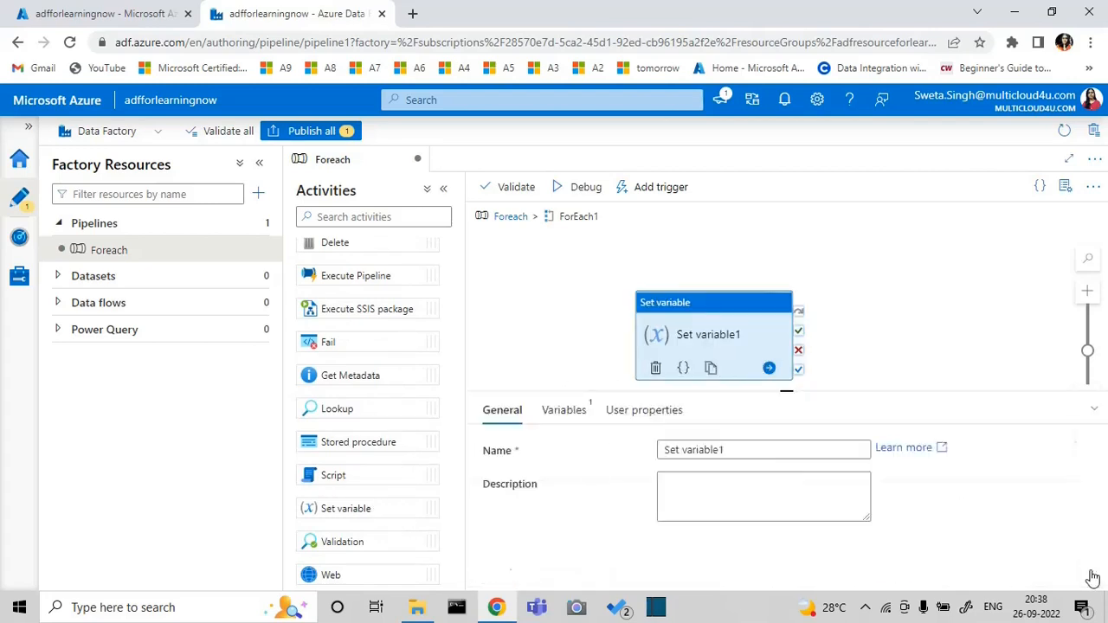
Create a String variable named lastdigit as the target of the Set variable activity
left_click(576, 229)
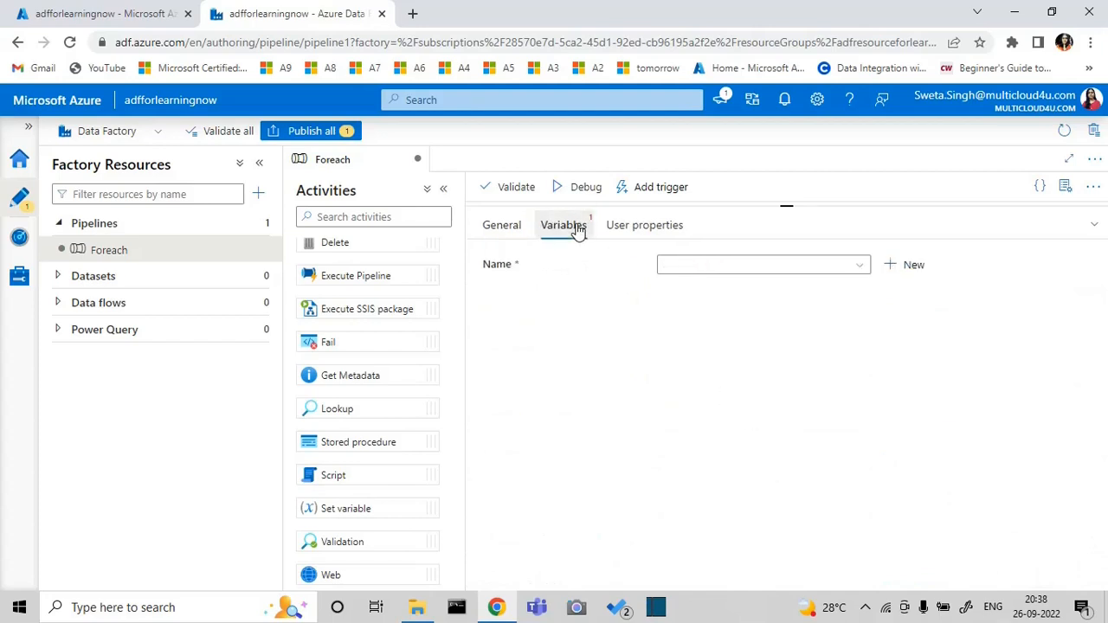
left_click(906, 267)
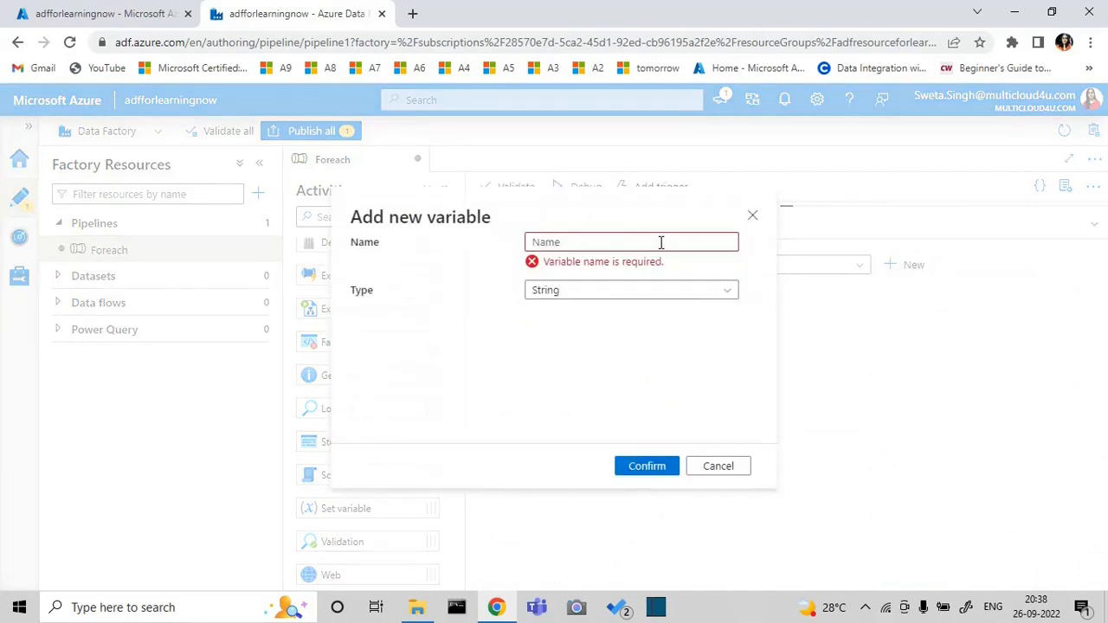
left_click(661, 241)
type("last")
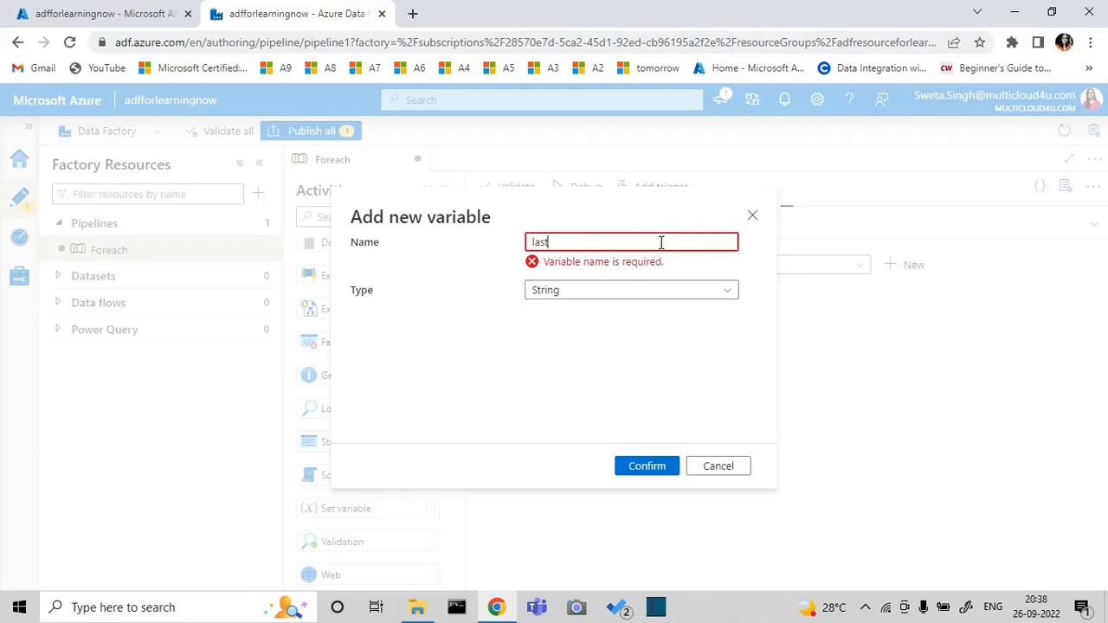
type("digit")
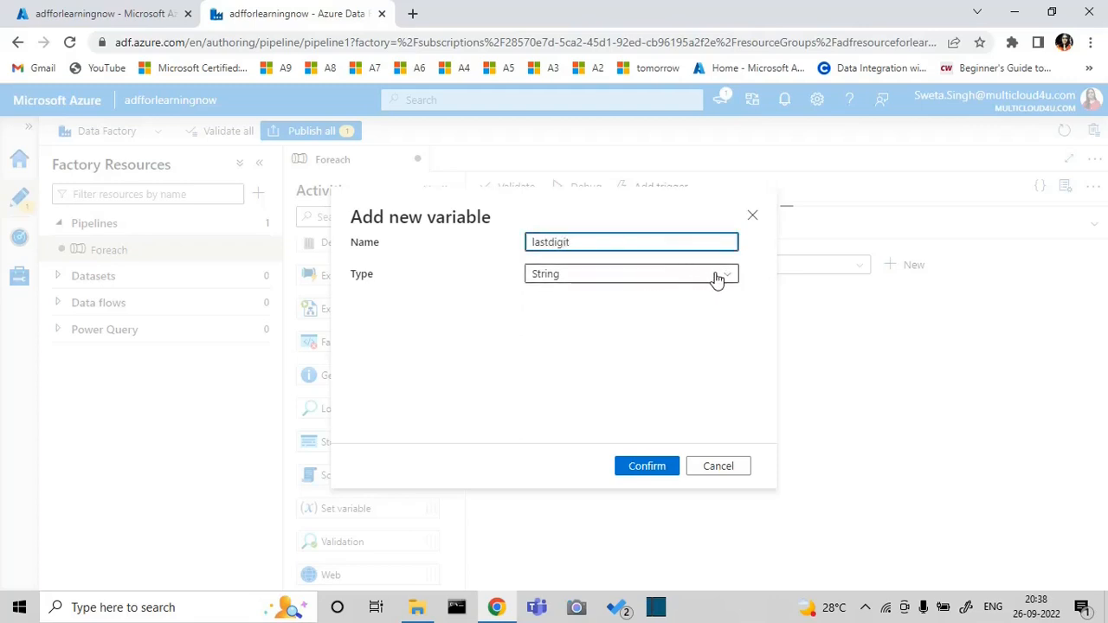
left_click(646, 467)
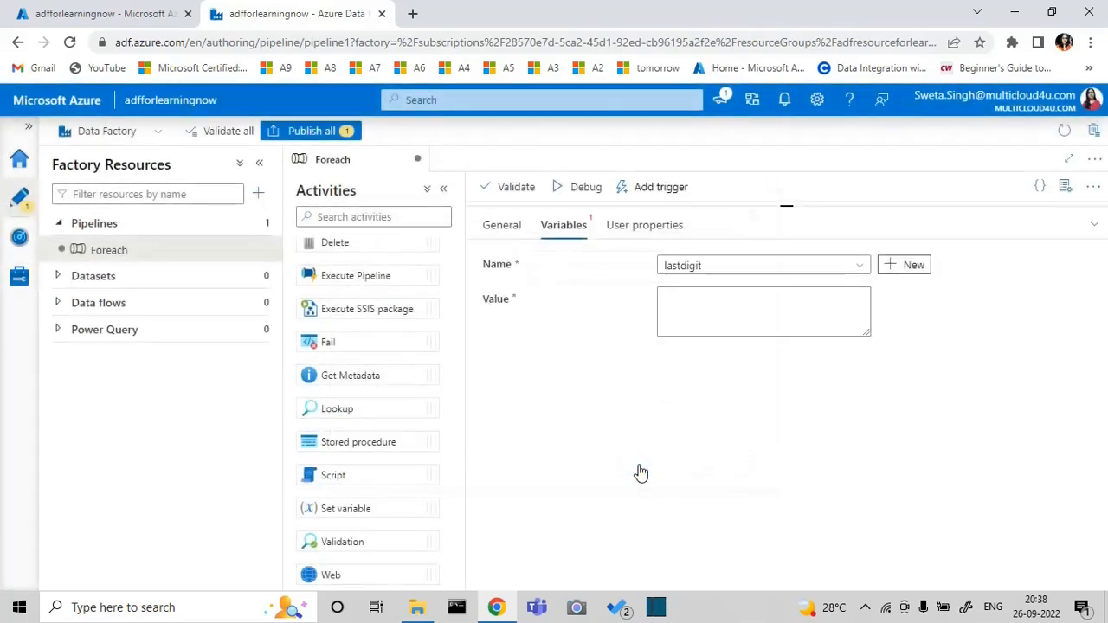
Start a dynamic expression for the lastdigit value by inserting the math function mod
left_click(705, 327)
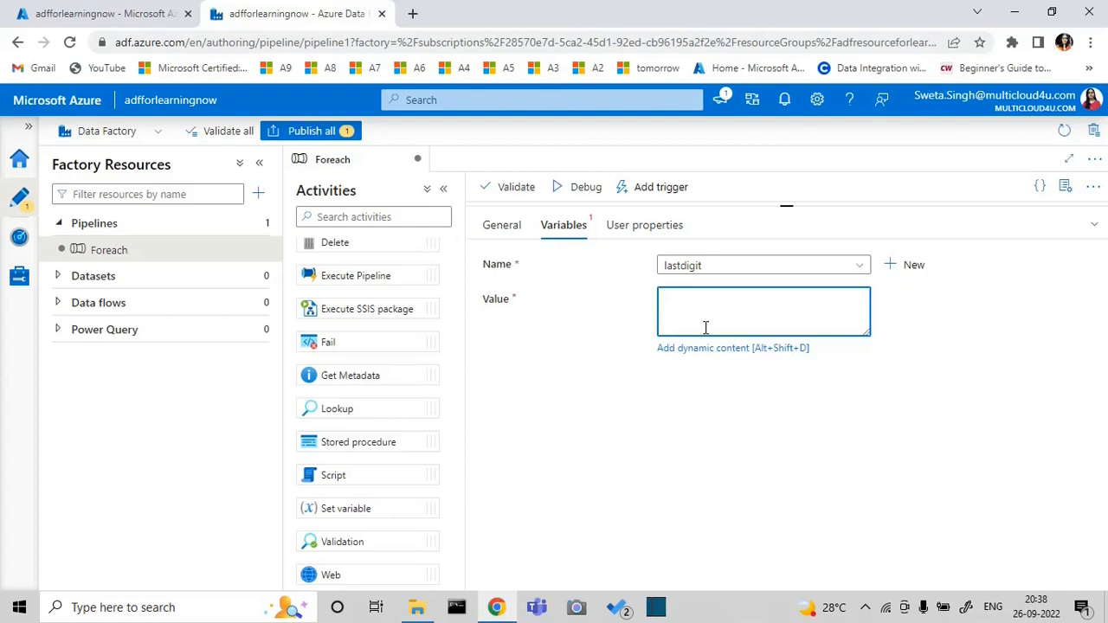
left_click(695, 347)
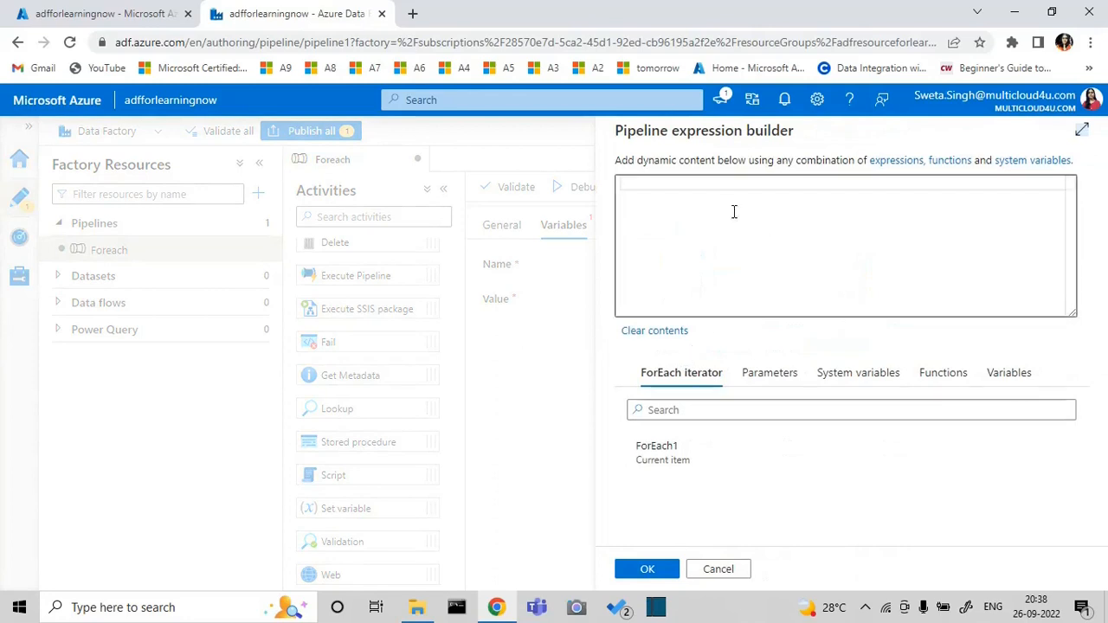
left_click(966, 372)
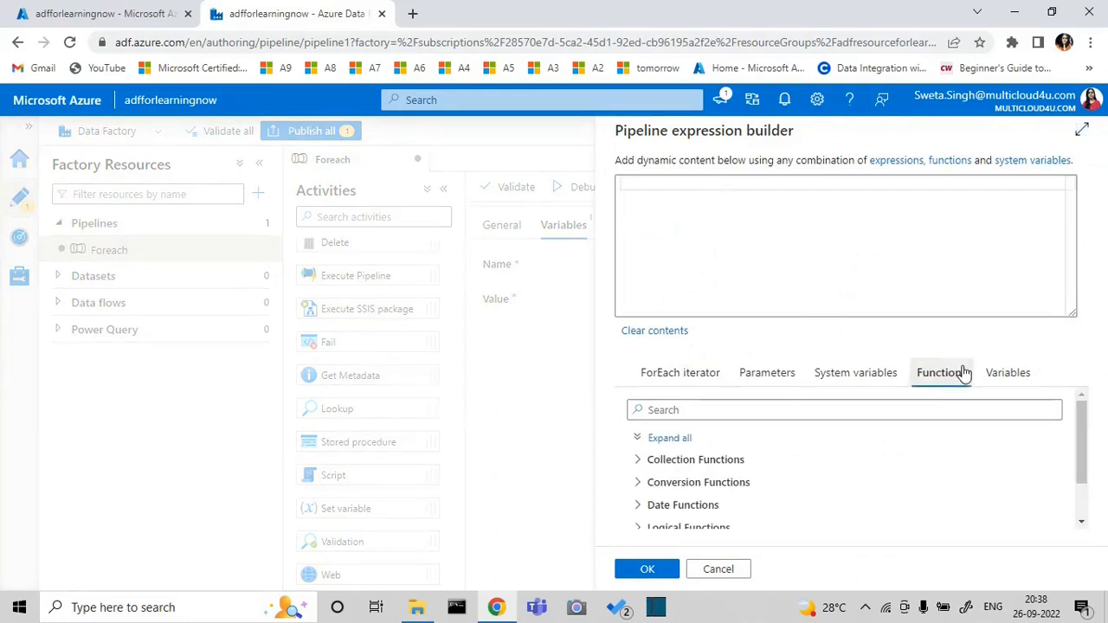
left_click(1083, 524)
left_click(1082, 524)
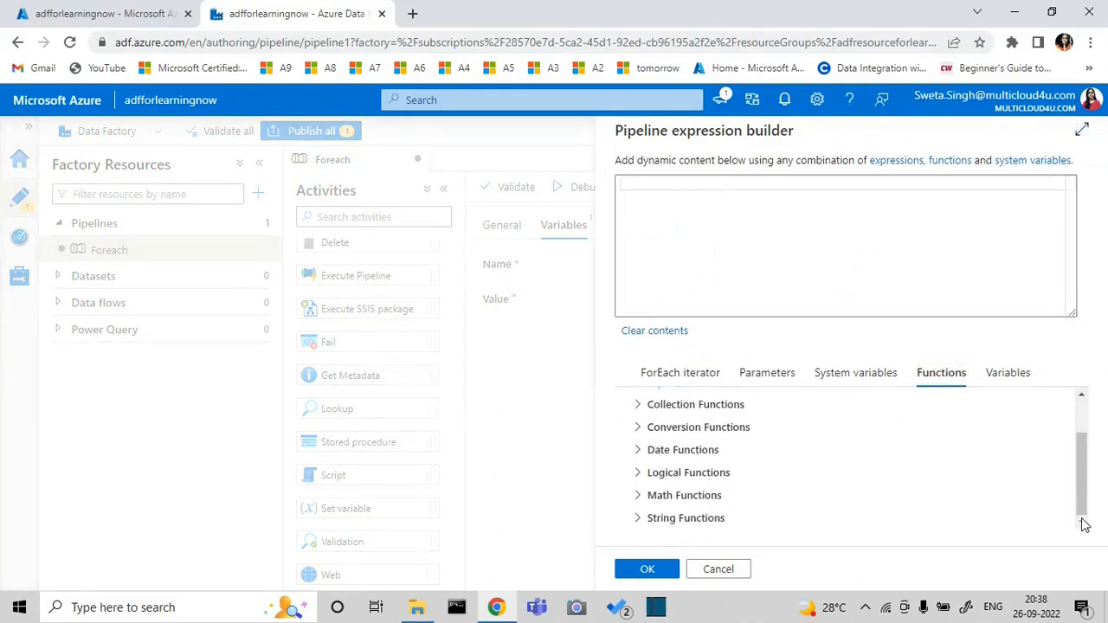
left_click(637, 496)
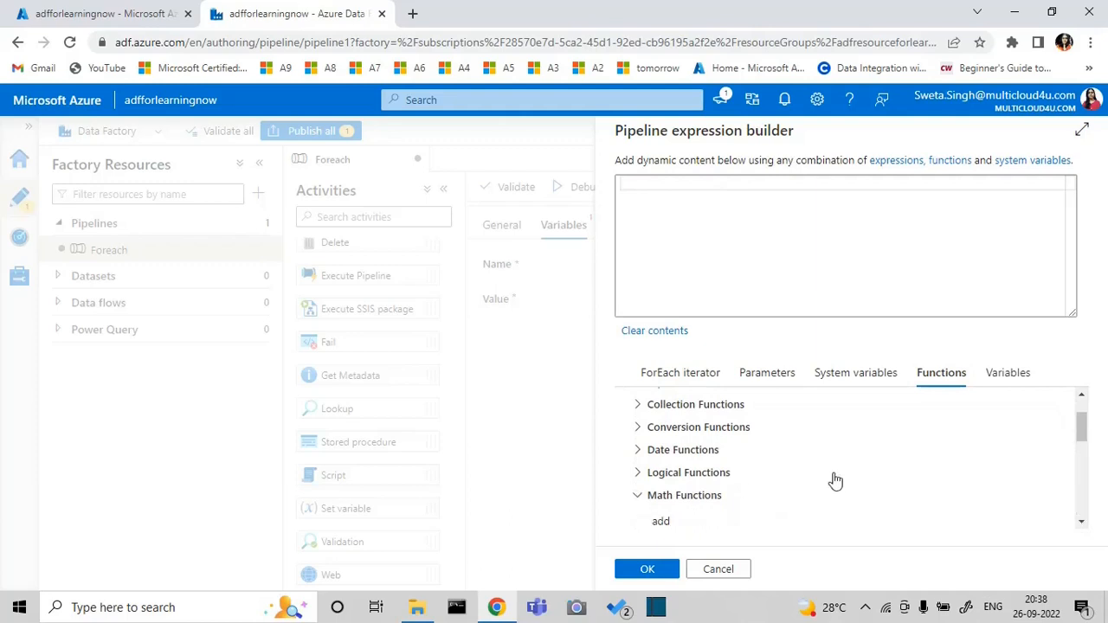
left_click(1082, 523)
left_click(1082, 524)
left_click(1082, 523)
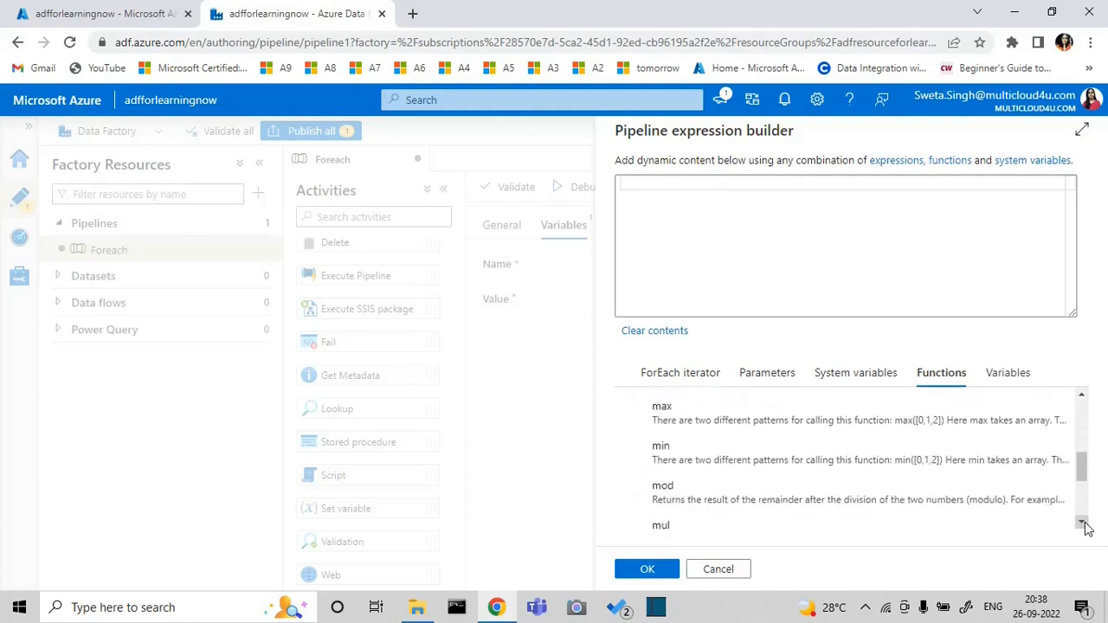
left_click(985, 503)
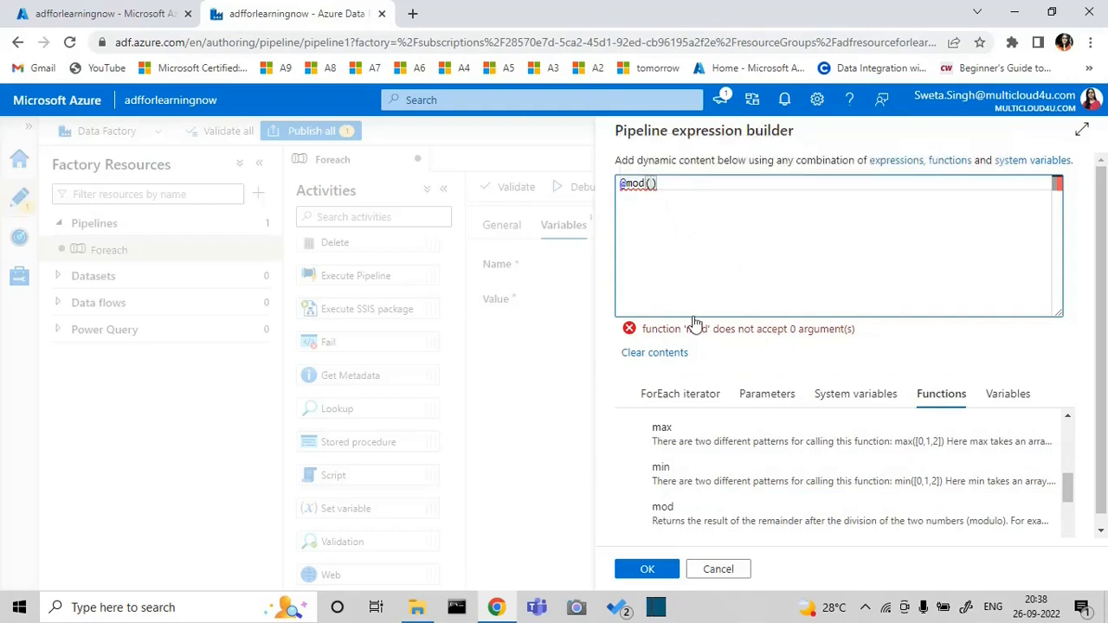
left_click(653, 185)
type("i")
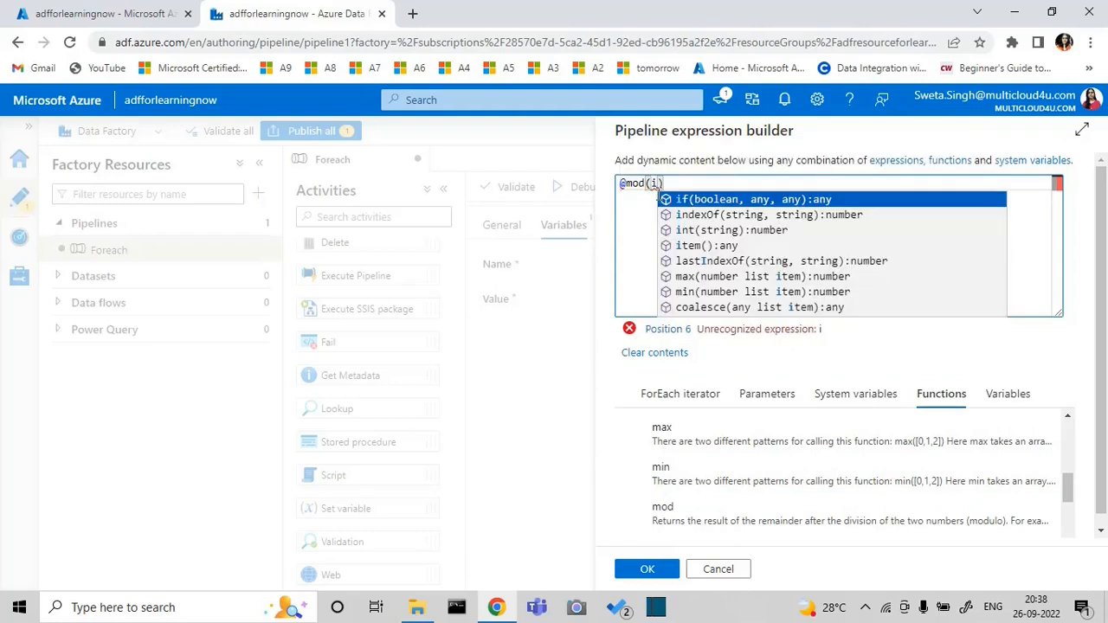
type("t")
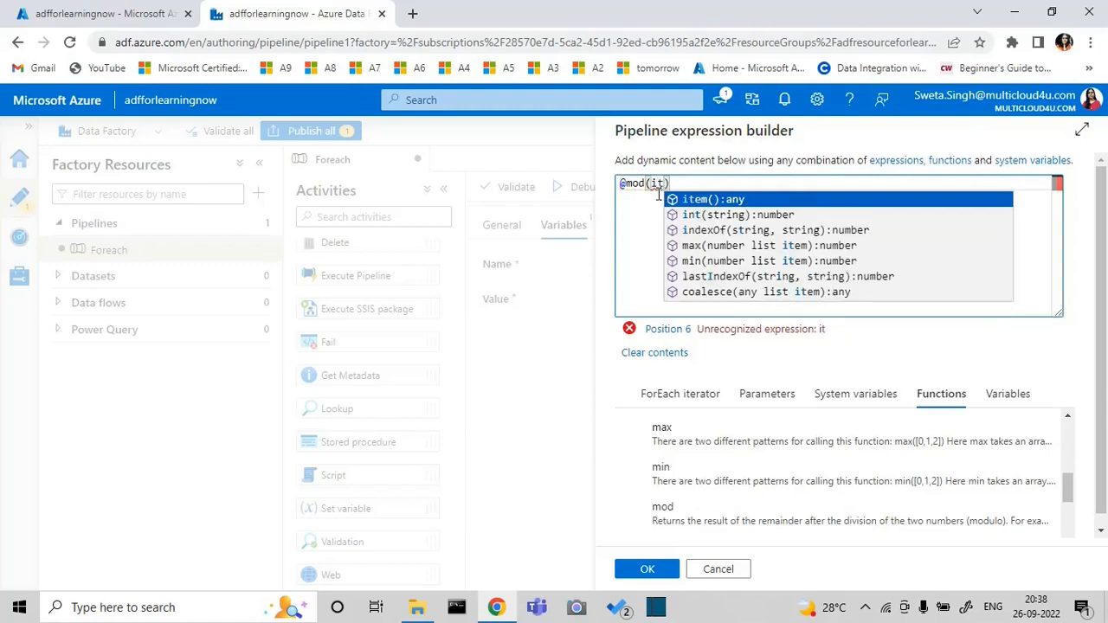
type("e")
key("Tab")
type(",")
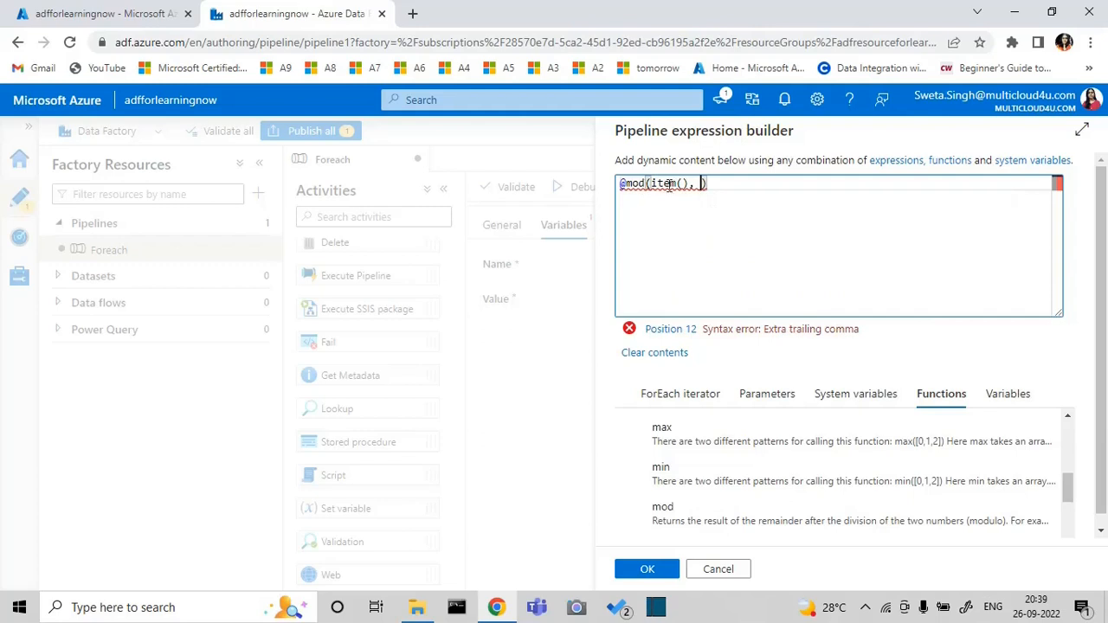
mouse_move(684, 183)
key("BackSpace")
type("10")
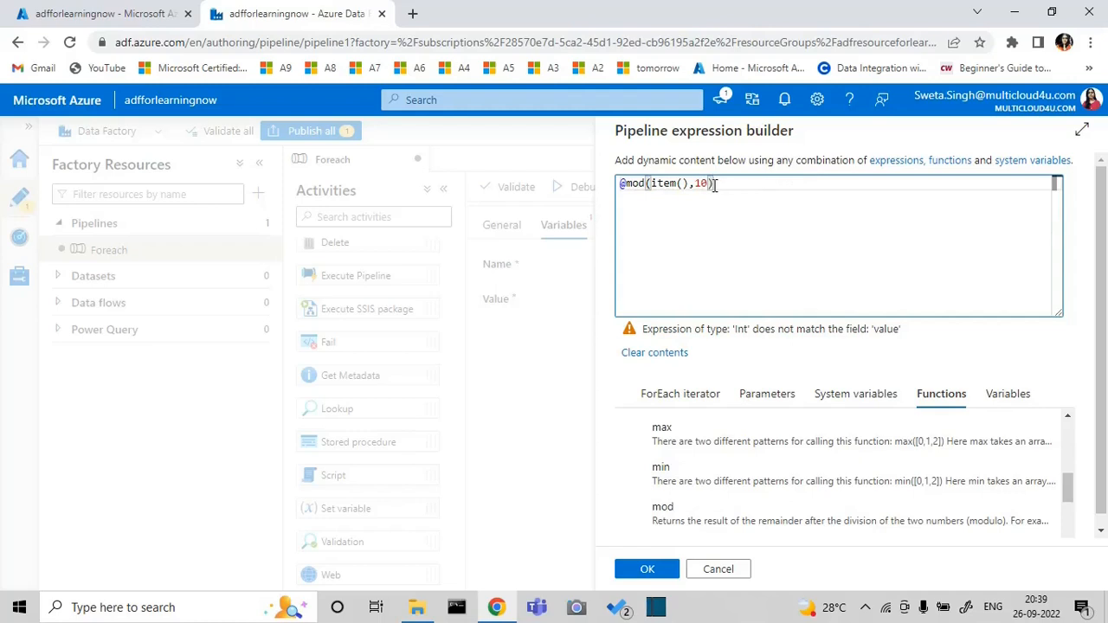
left_click(630, 180)
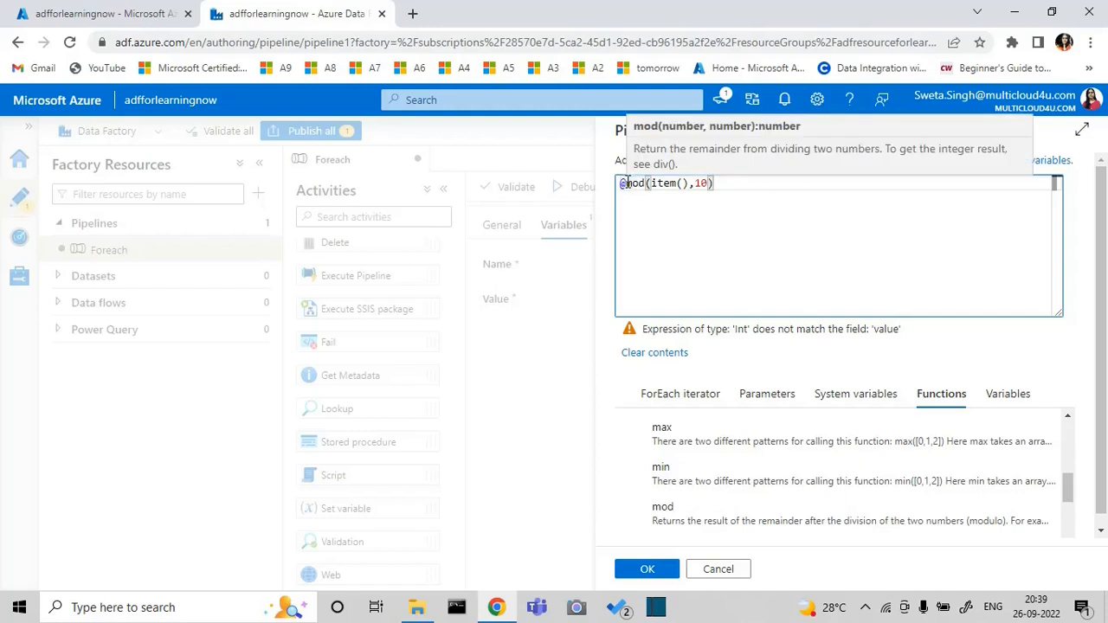
type("{tring")
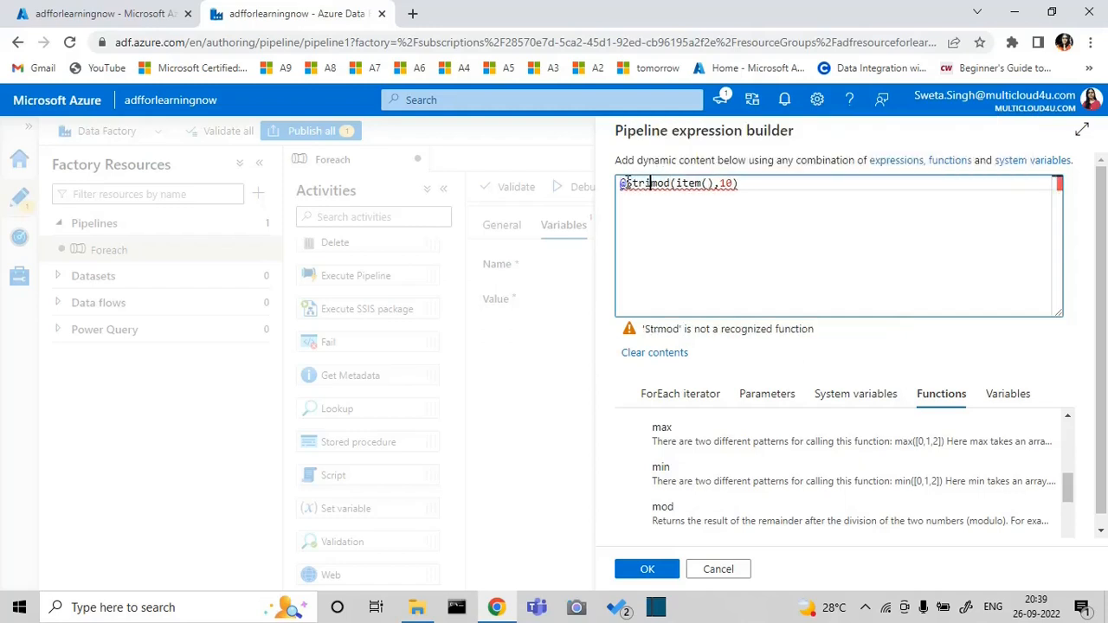
left_click(665, 188)
type("(")
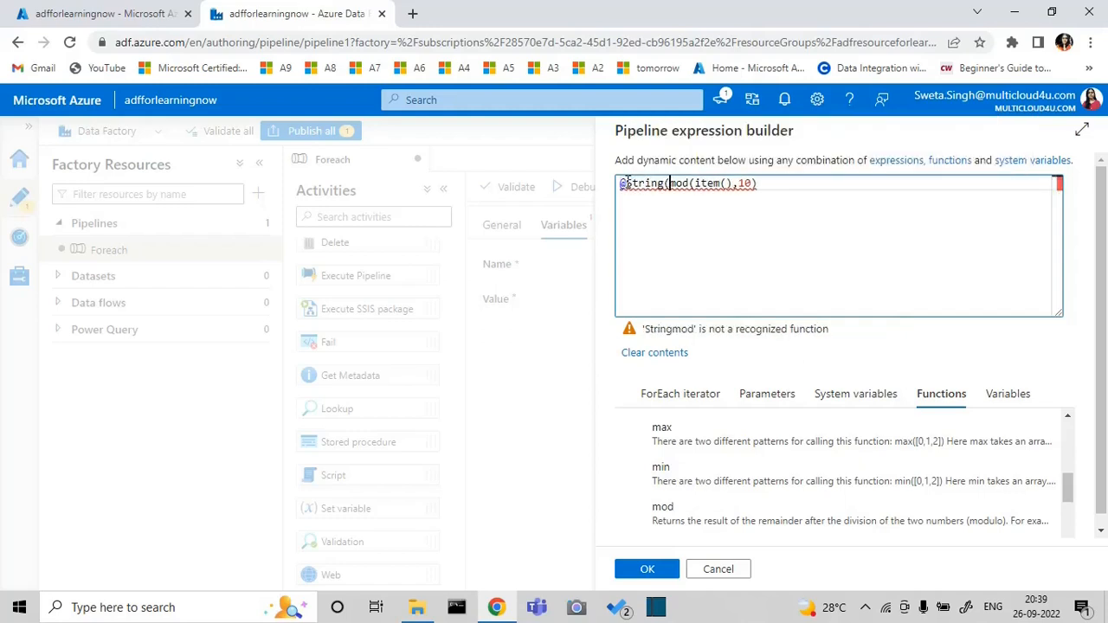
left_click(771, 182)
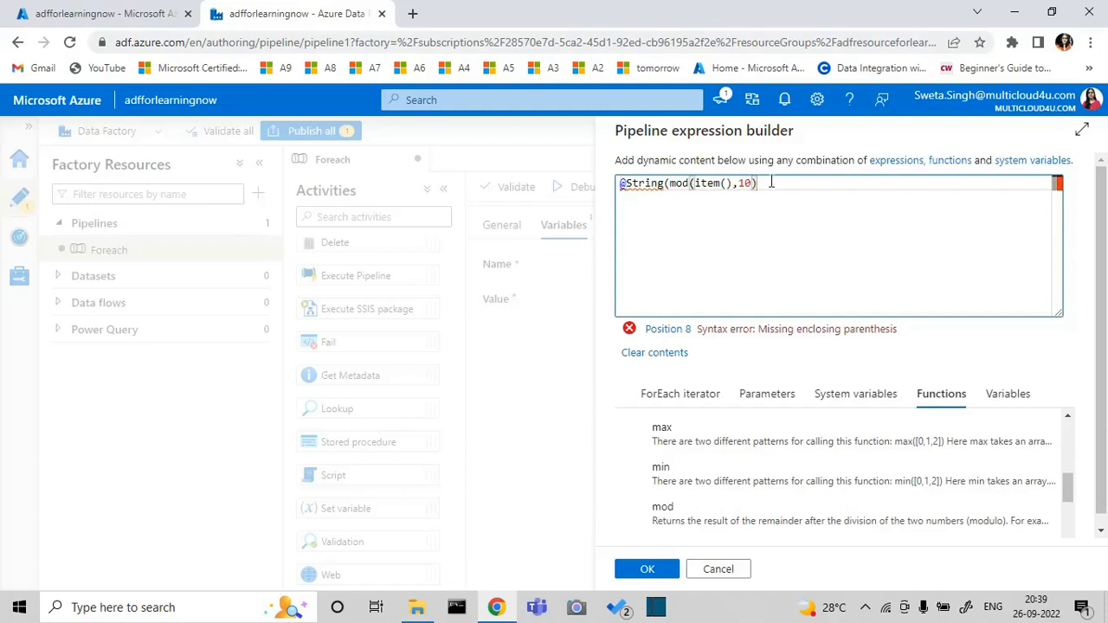
type(")")
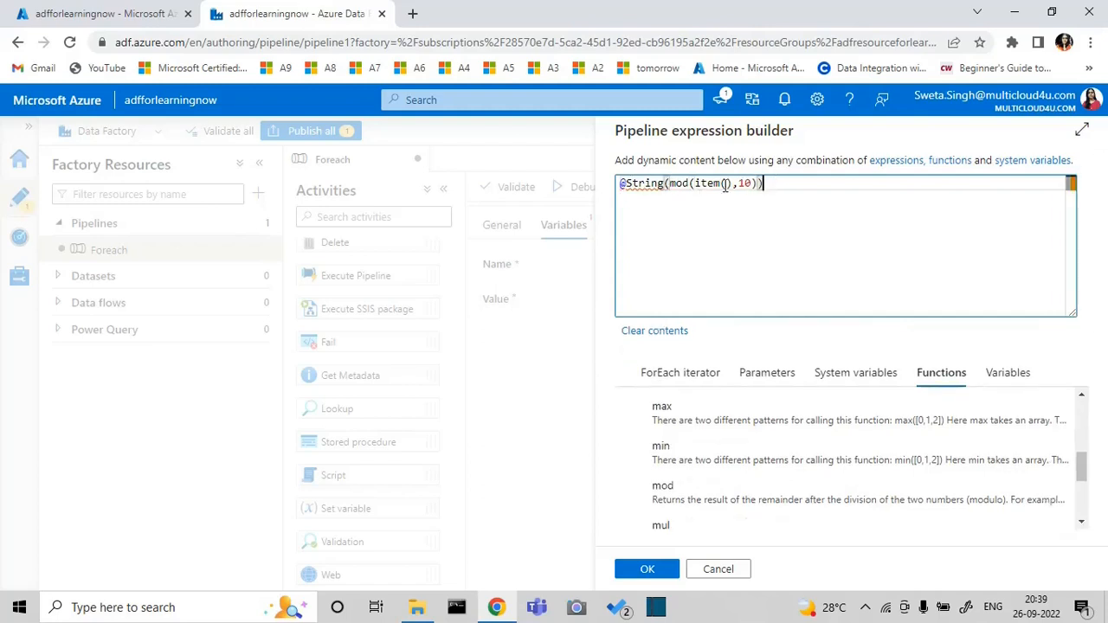
left_click(655, 573)
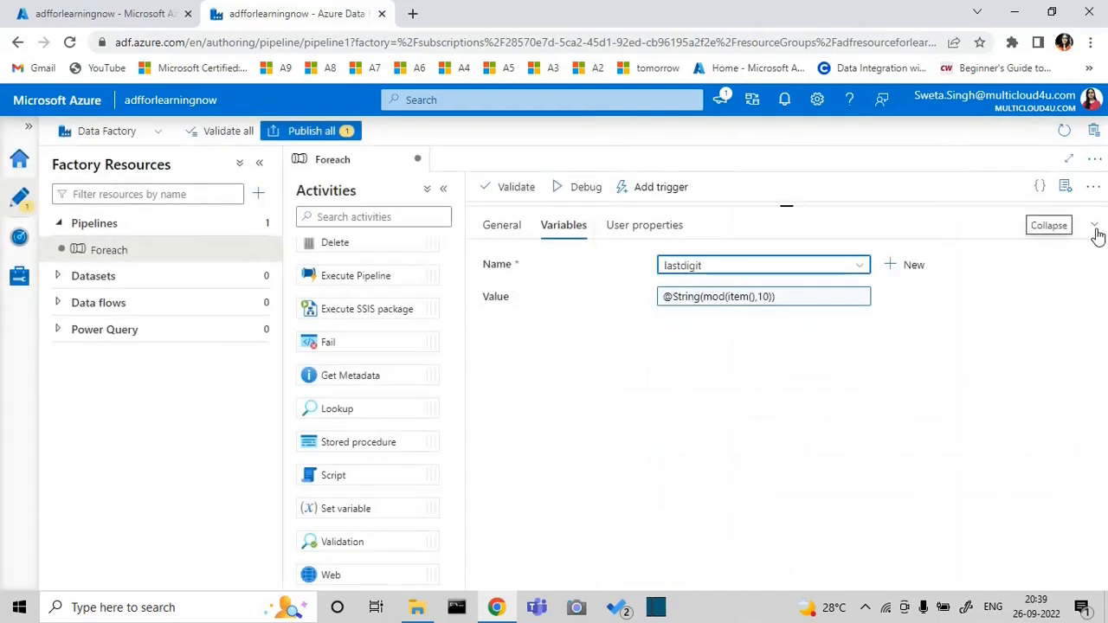
Return to the Foreach pipeline level and review its parameters and variables along with the ForEach activity's contents and settings
left_click(1094, 224)
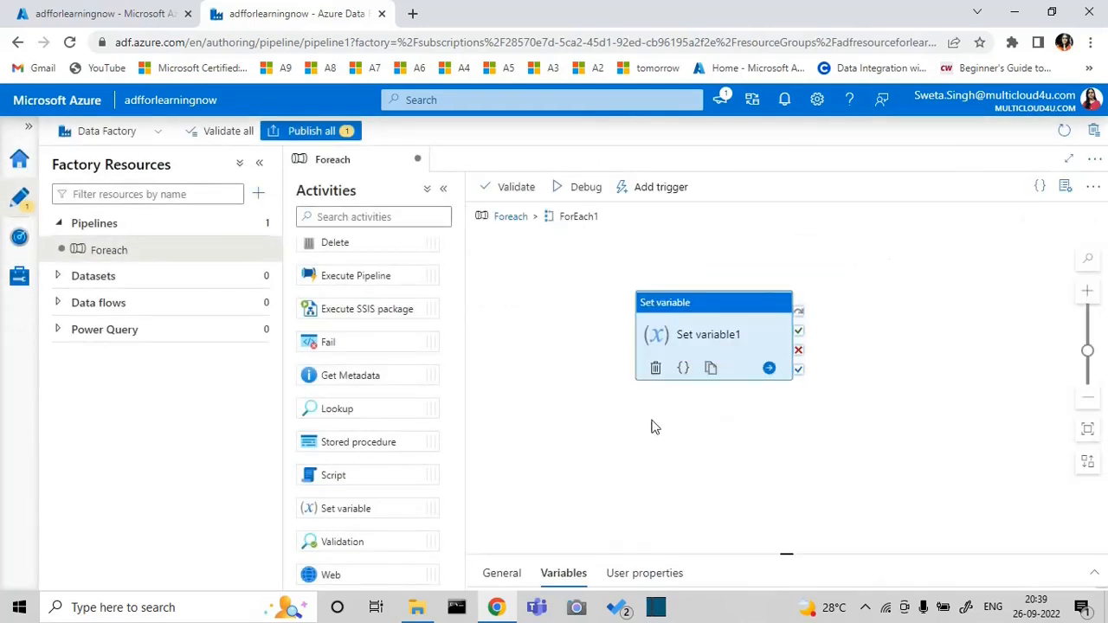
left_click(876, 391)
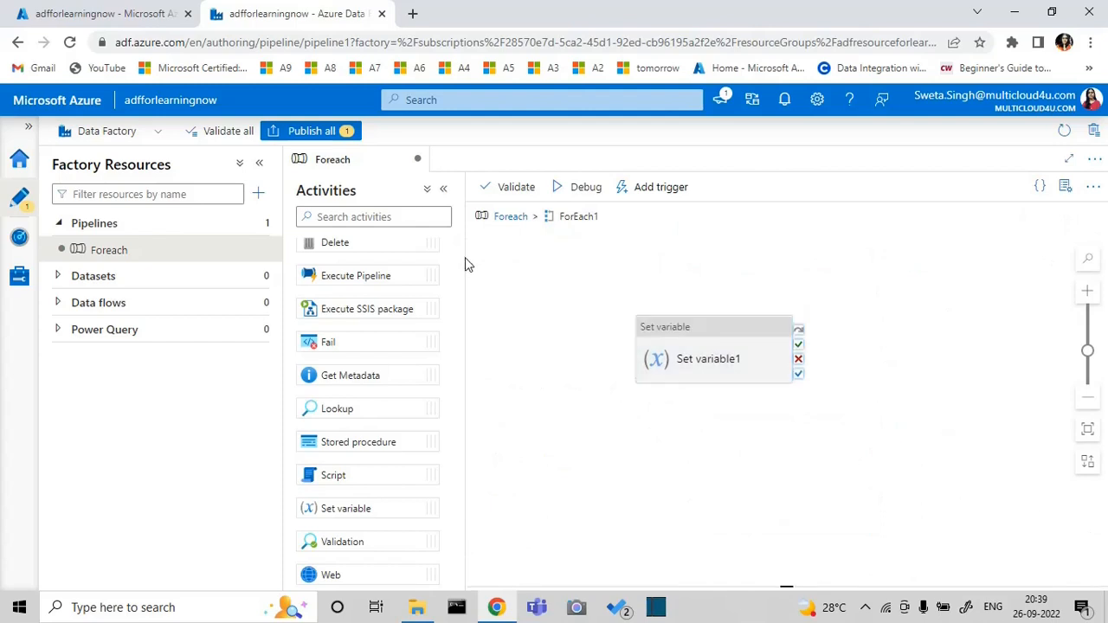
left_click(507, 223)
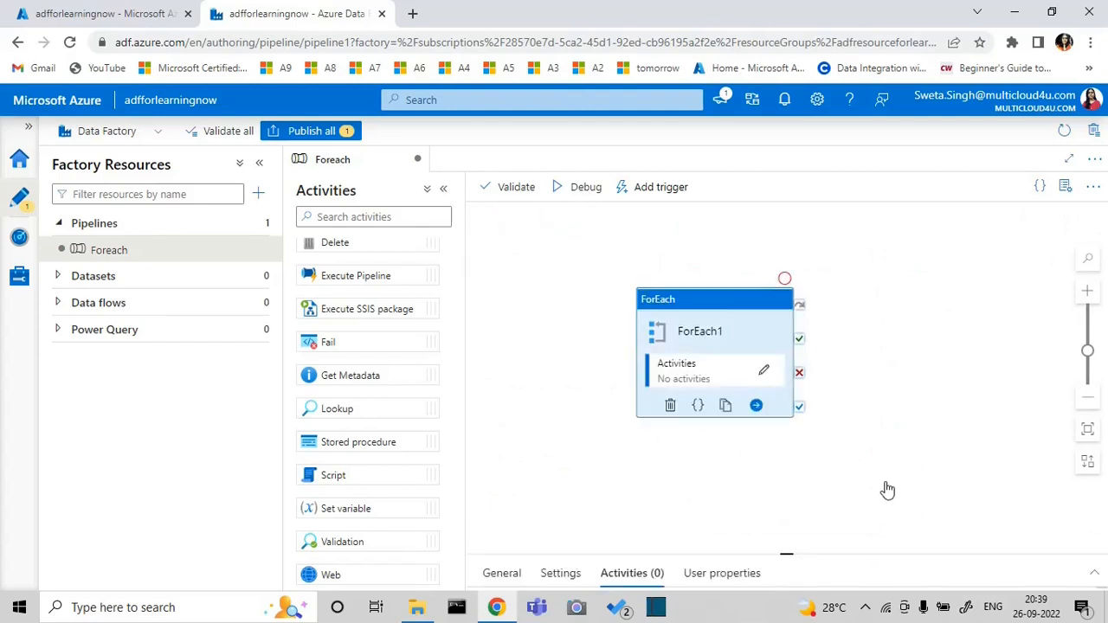
left_click(1094, 574)
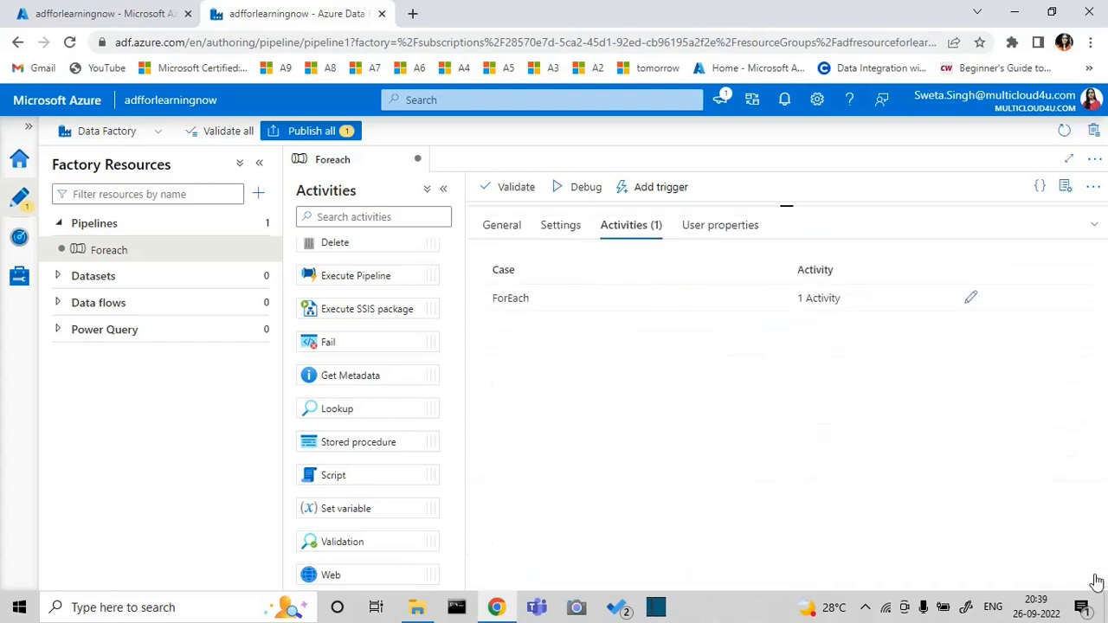
left_click(1093, 224)
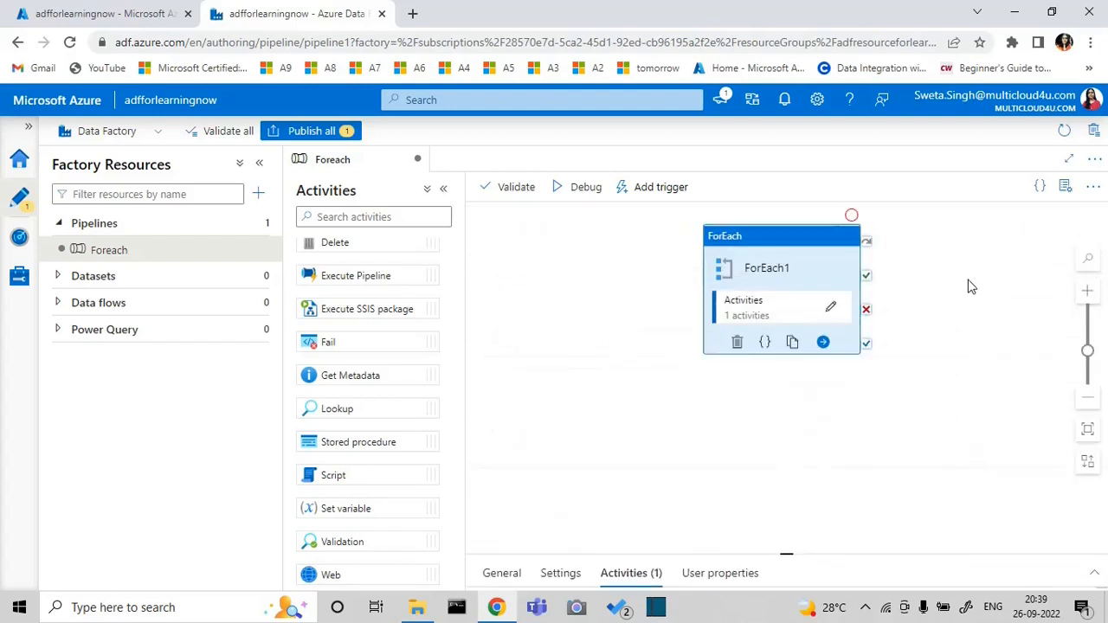
left_click(1094, 573)
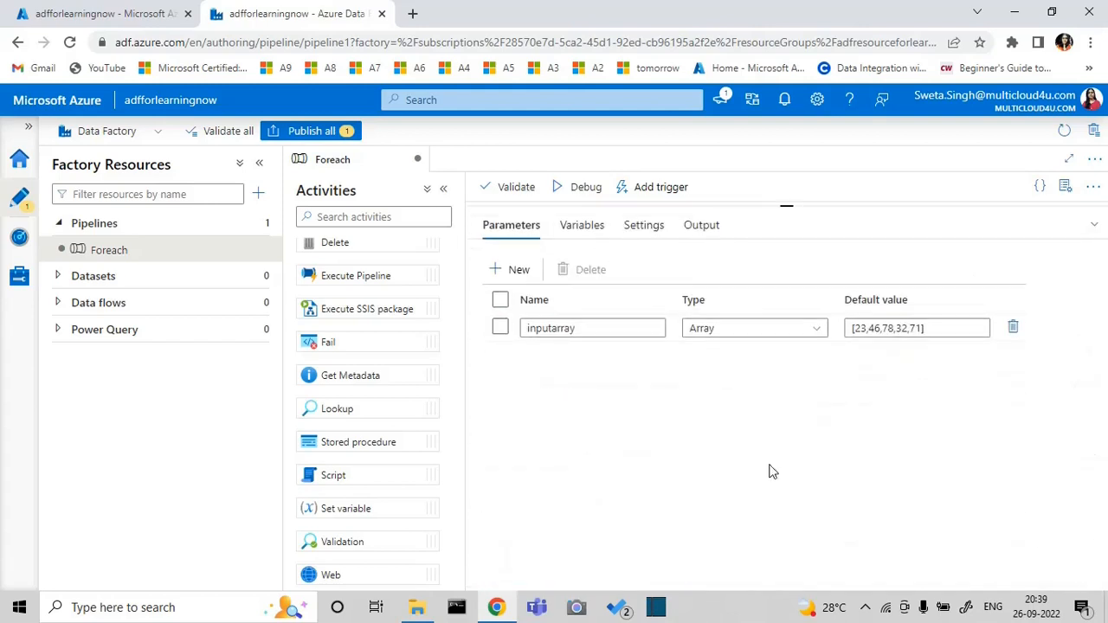
left_click(582, 226)
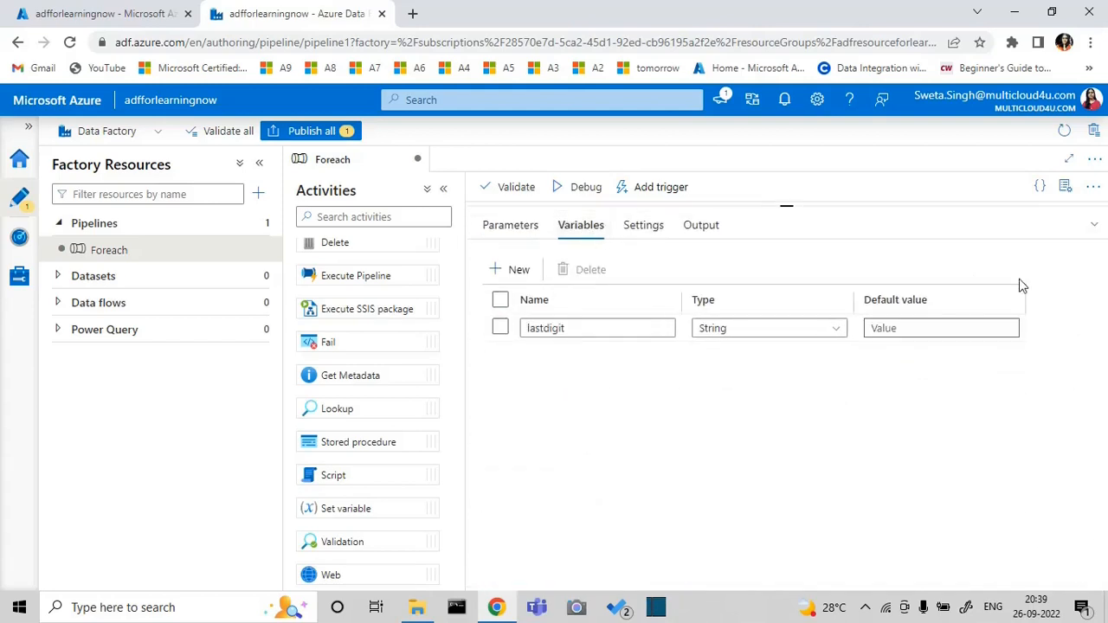
left_click(1098, 226)
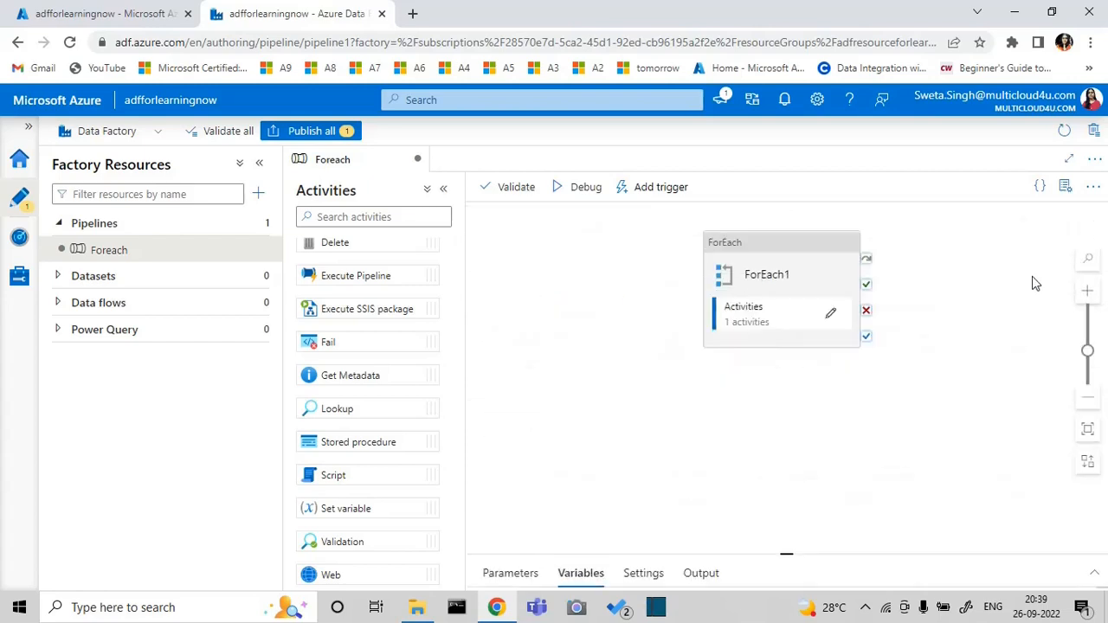
left_click(805, 286)
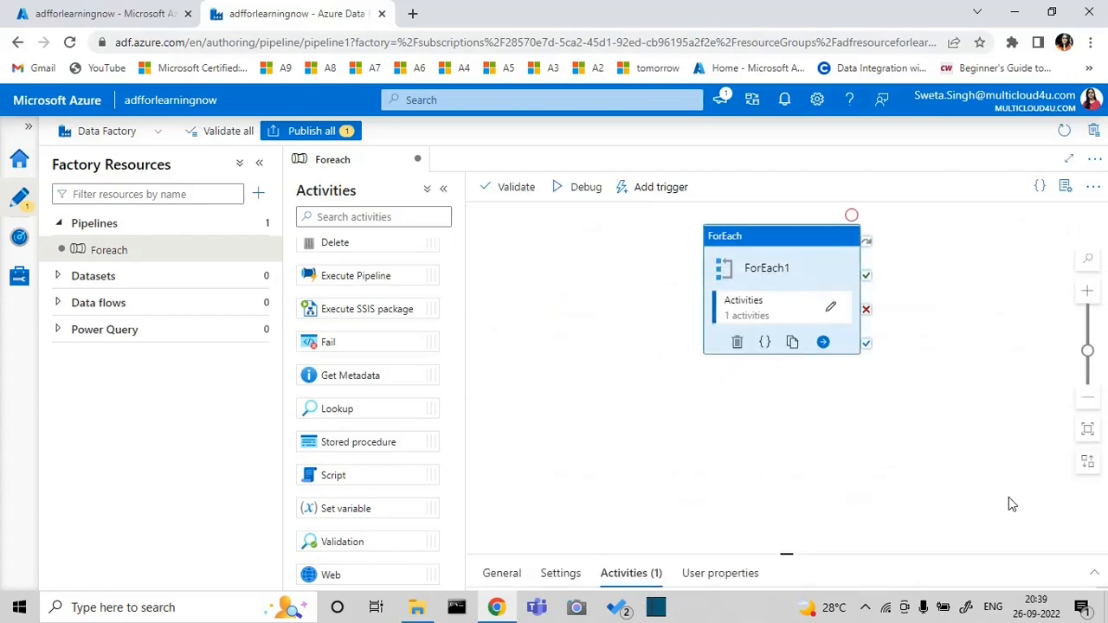
left_click(1094, 573)
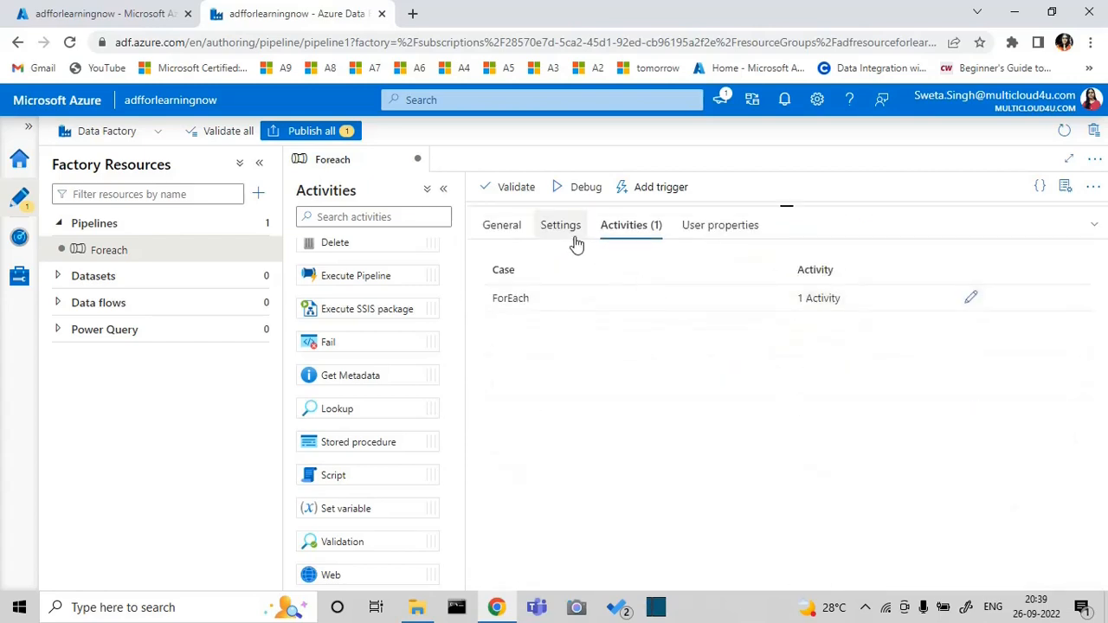
left_click(564, 230)
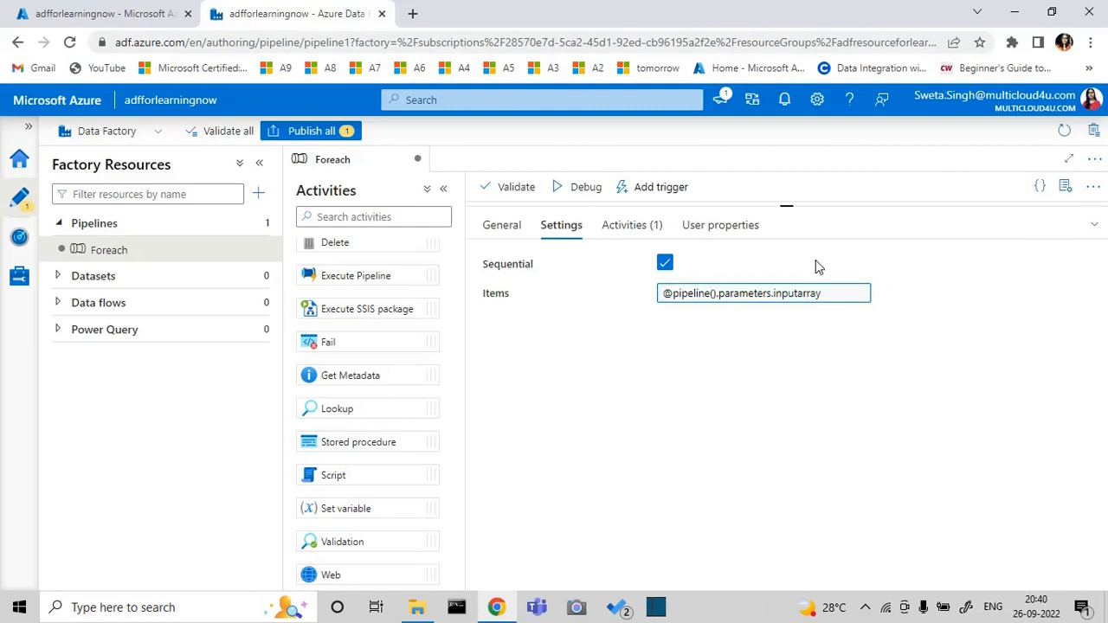
Run the Foreach pipeline in debug mode with the inputarray value [23,46,78,32,71] and show the run output
left_click(1093, 225)
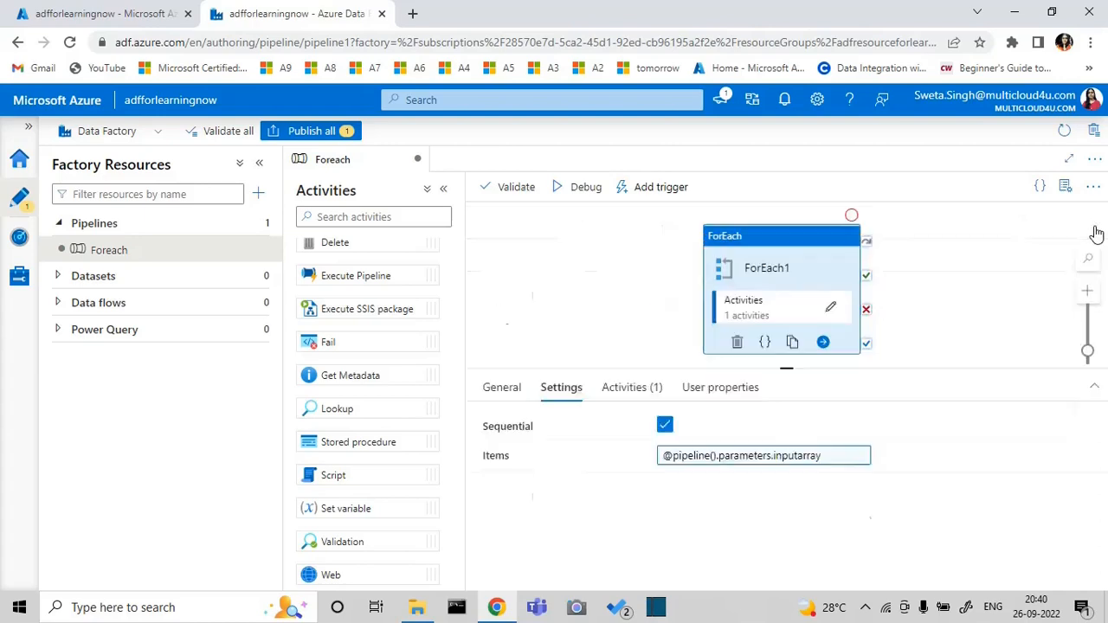
left_click(576, 188)
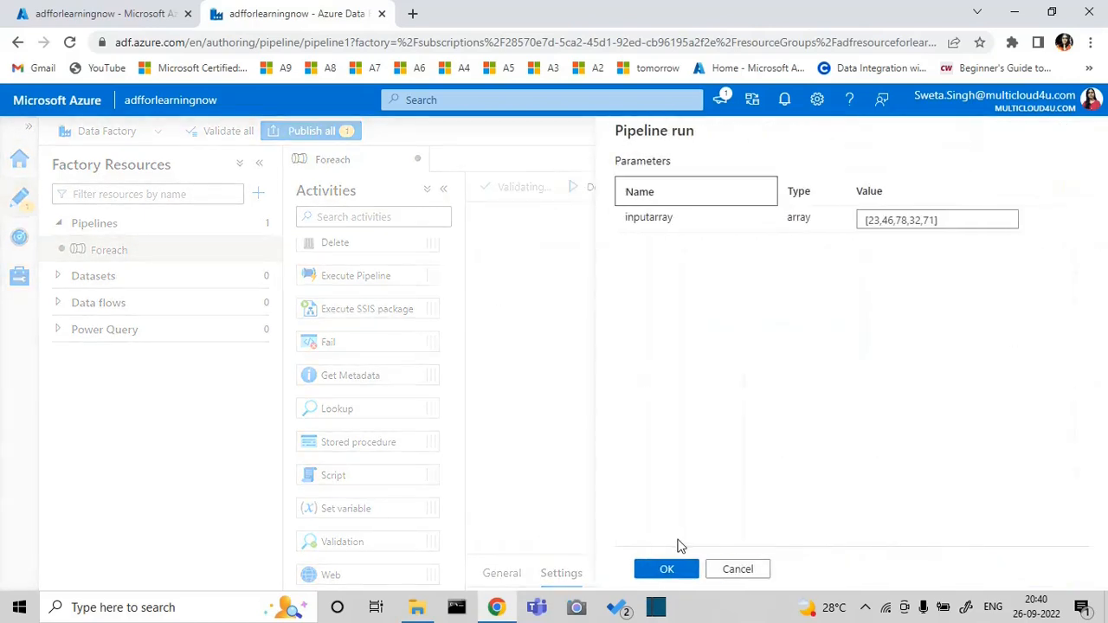
left_click(668, 569)
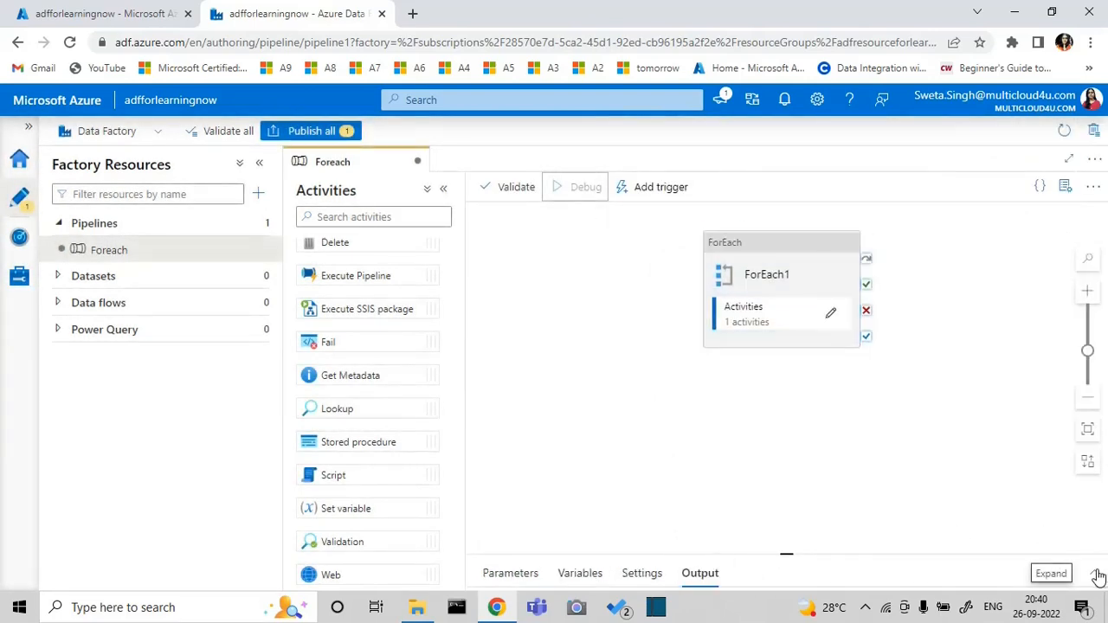
left_click(1098, 577)
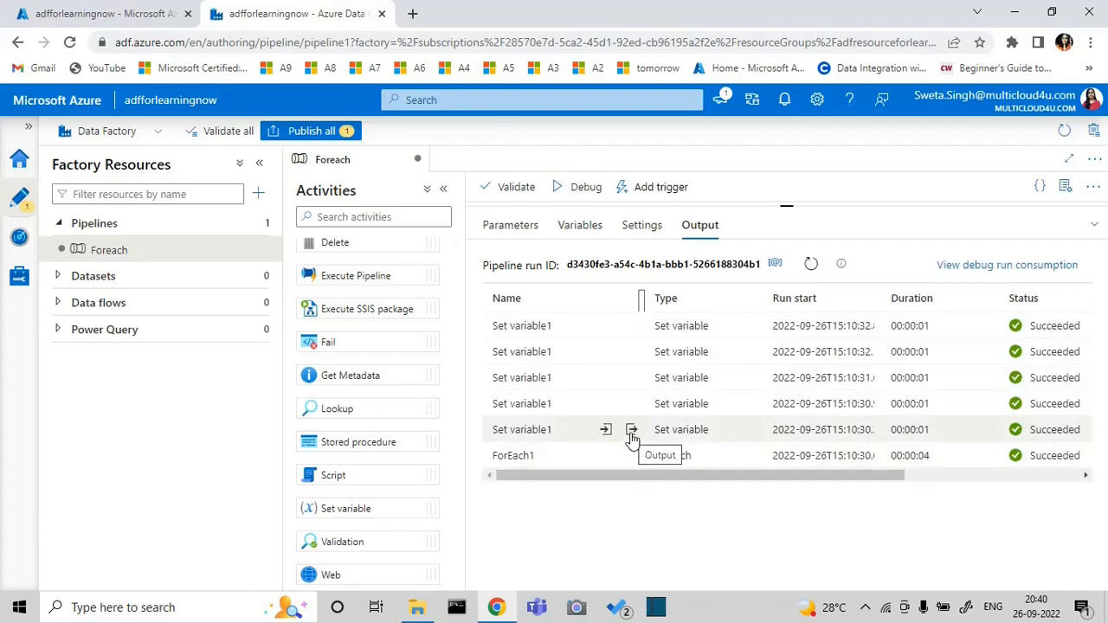
Inspect the lastdigit output of the first two Set variable1 iterations in the debug run
left_click(631, 430)
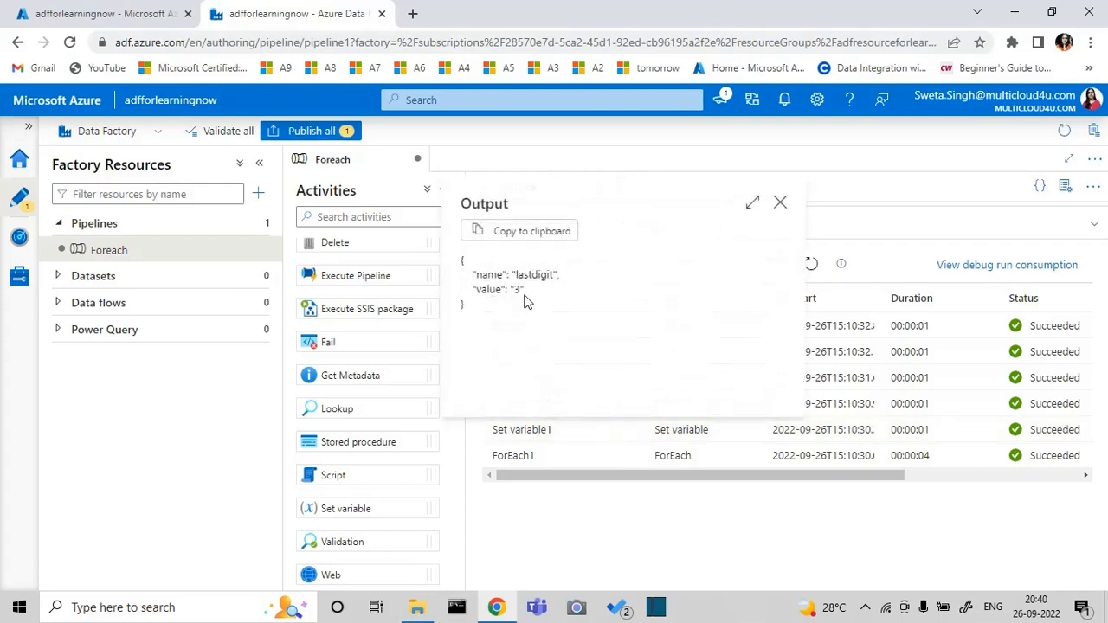
left_click(779, 202)
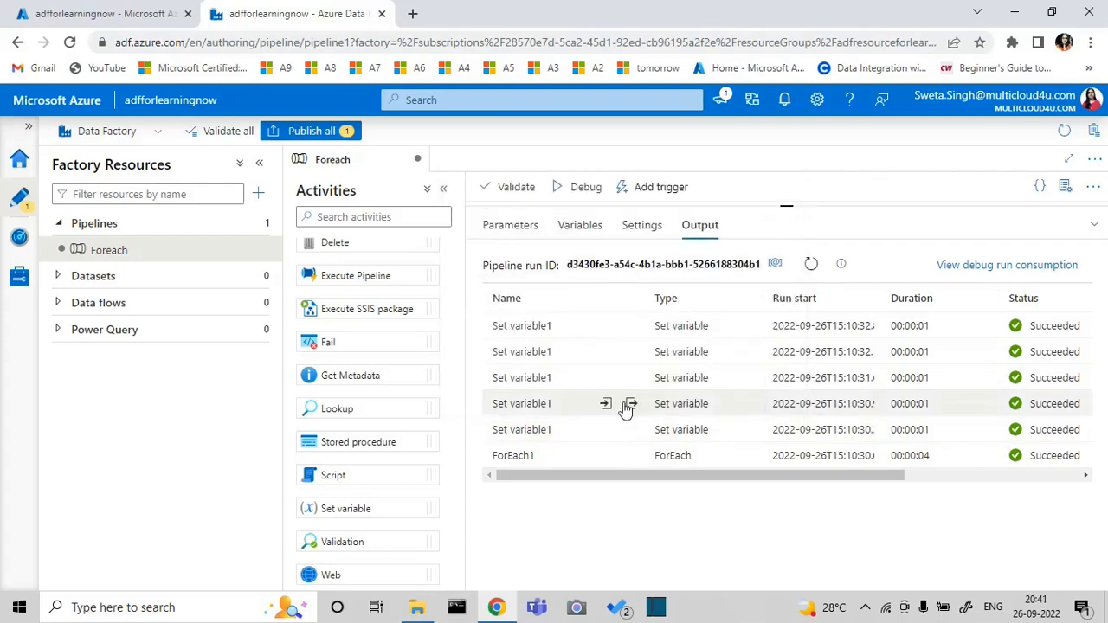
left_click(629, 405)
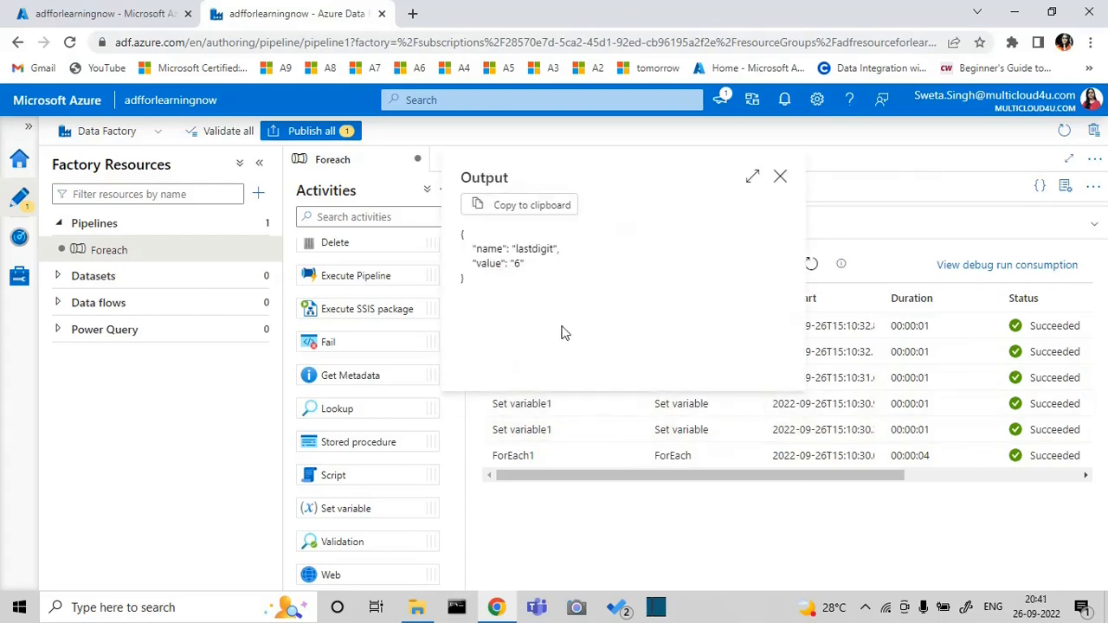
left_click(780, 179)
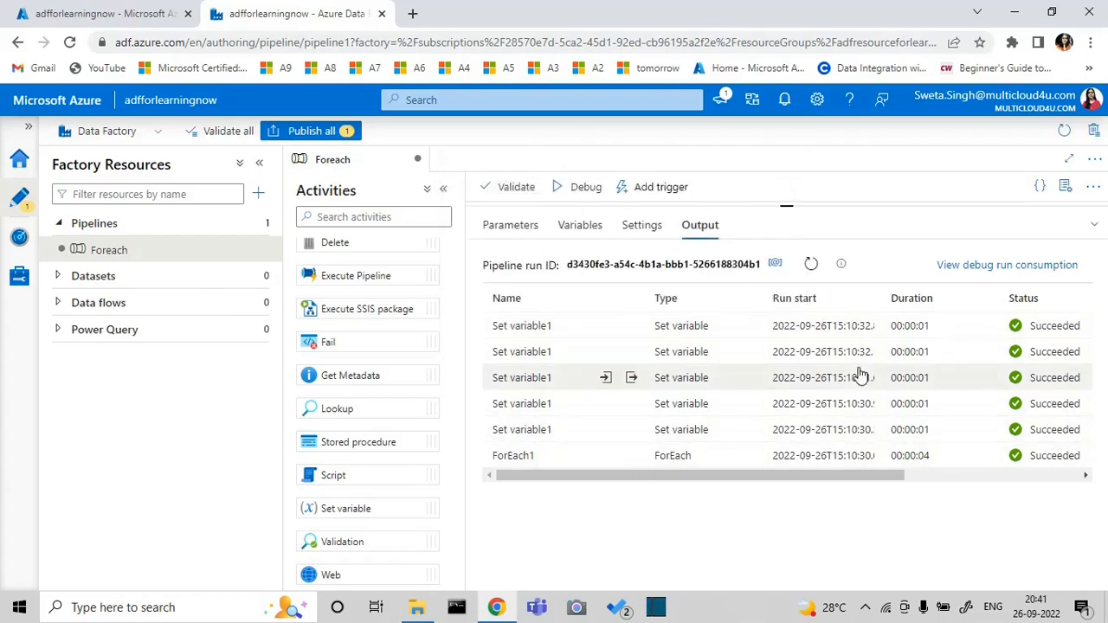
left_click(1094, 227)
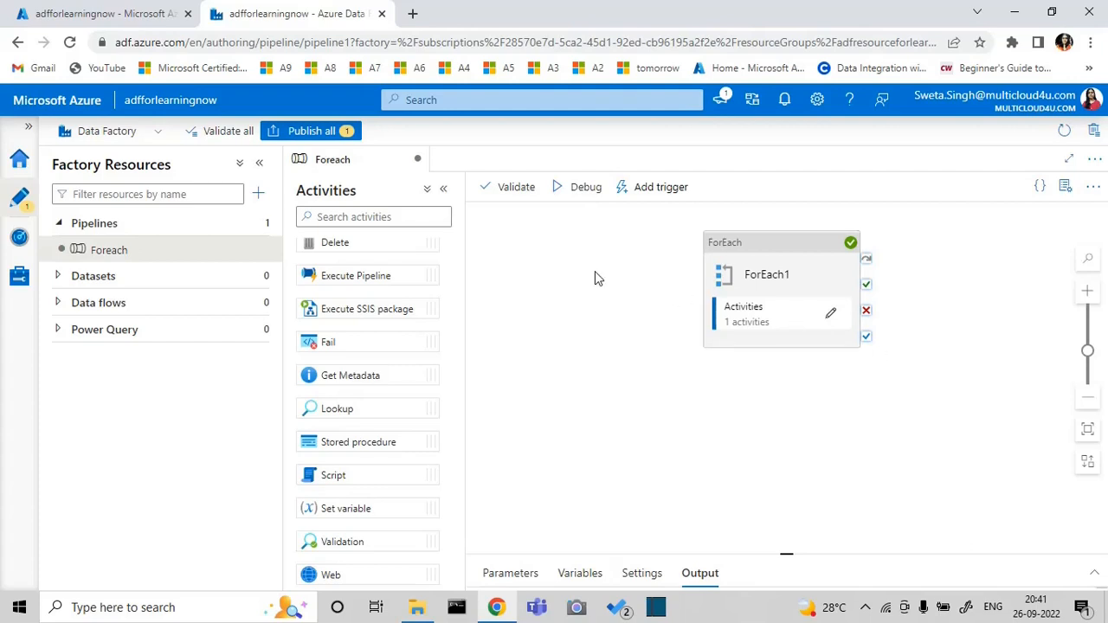
Create a new pipeline and name it IFELSE
left_click(261, 227)
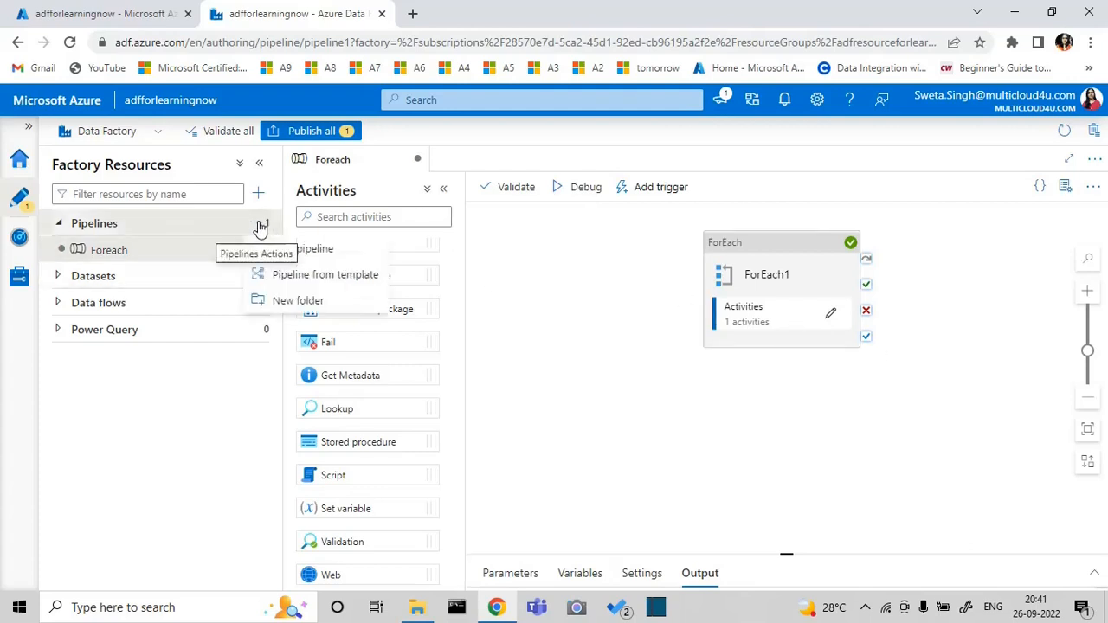
left_click(312, 251)
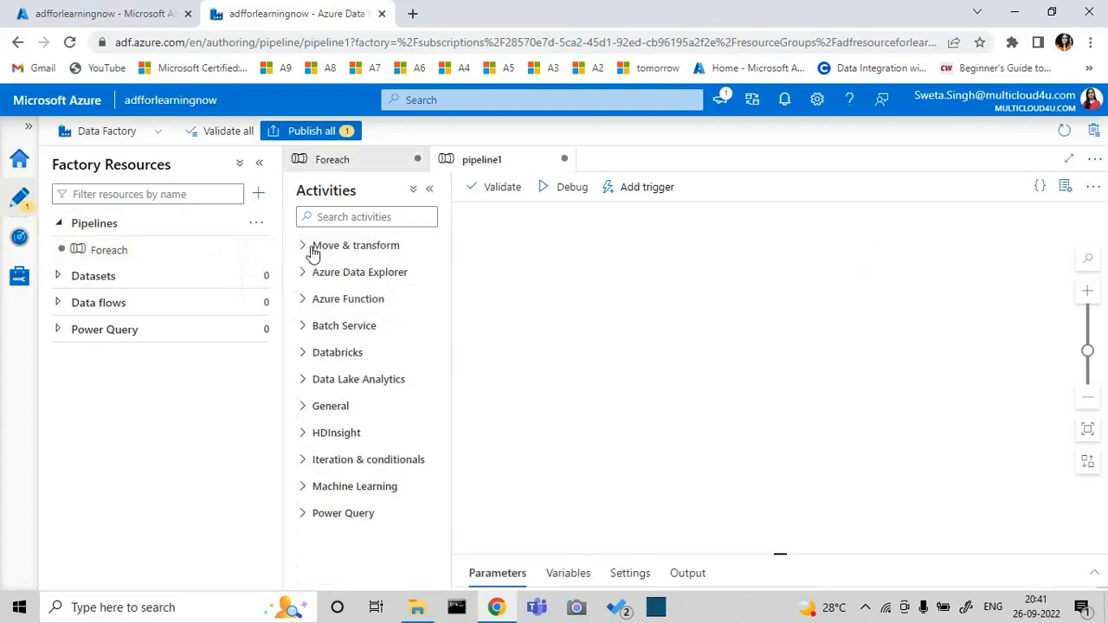
left_click(942, 308)
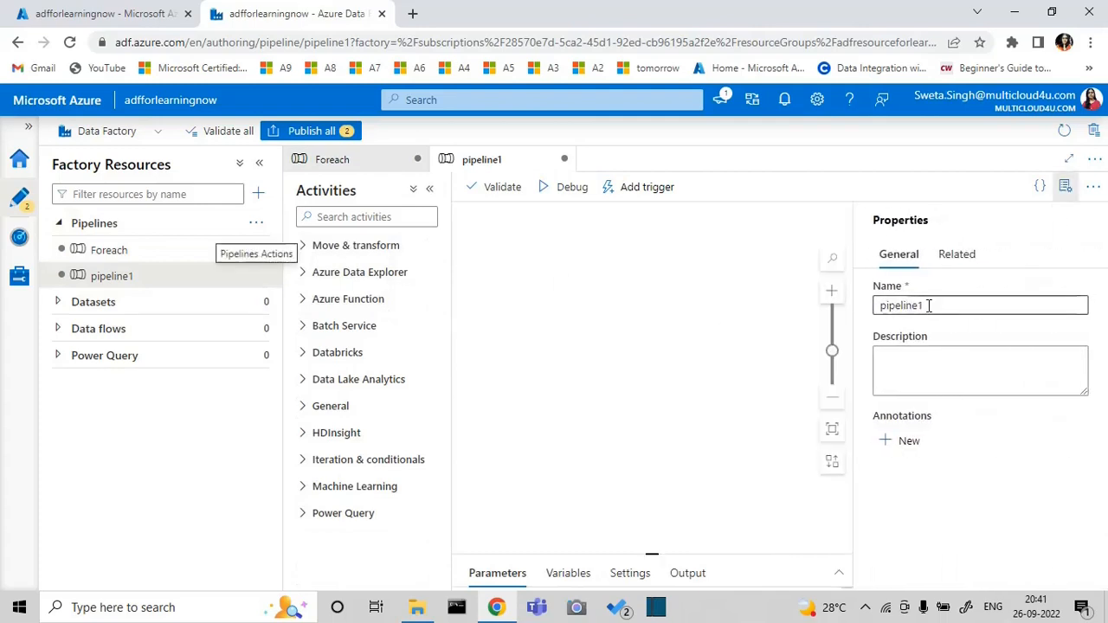
double_click(927, 305)
key("BackSpace")
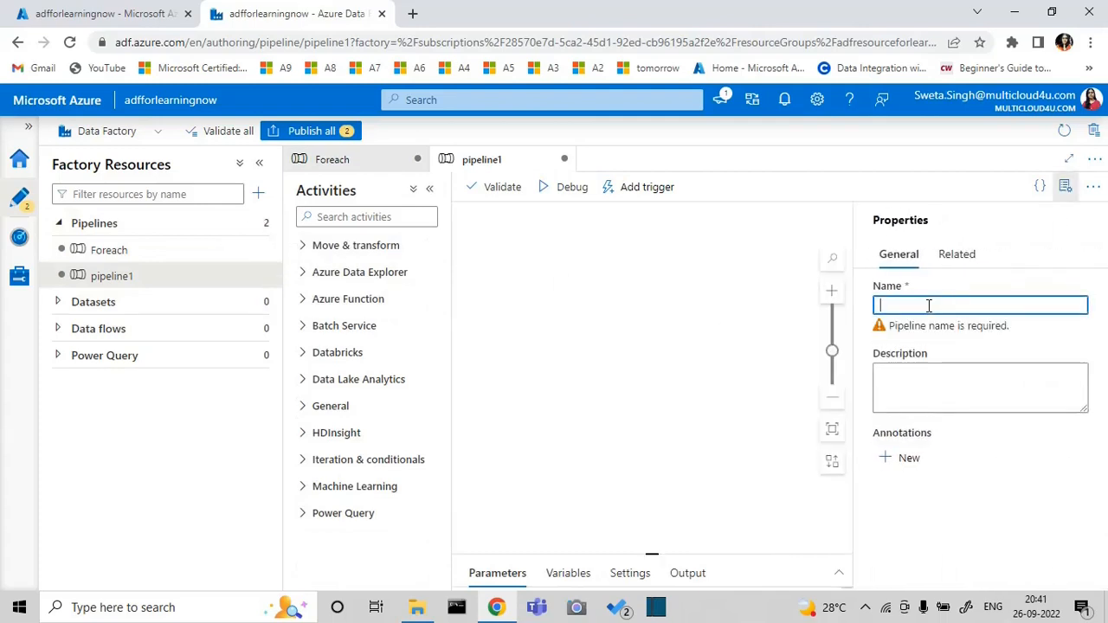
type("IFELSE")
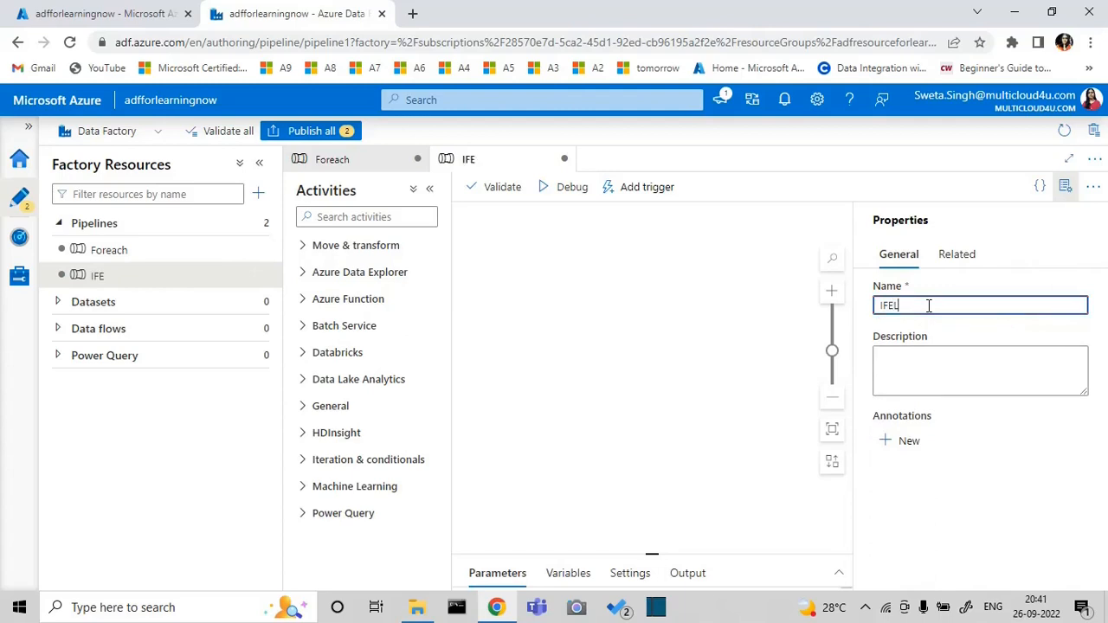
left_click(1066, 188)
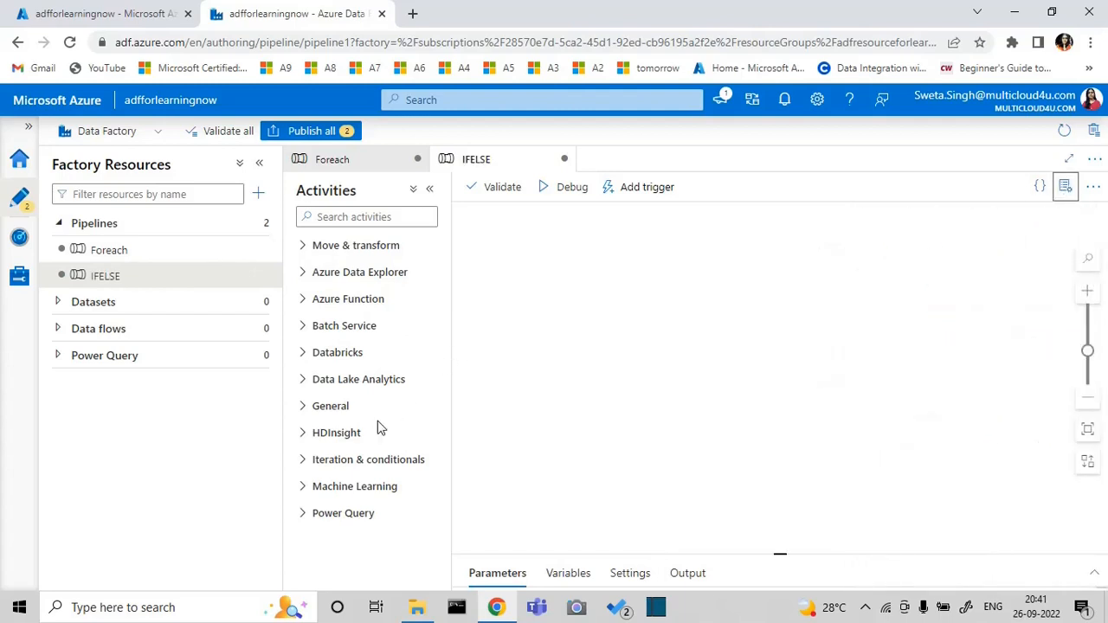
Add an If Condition activity to the IFELSE pipeline and reposition it on the canvas
left_click(305, 459)
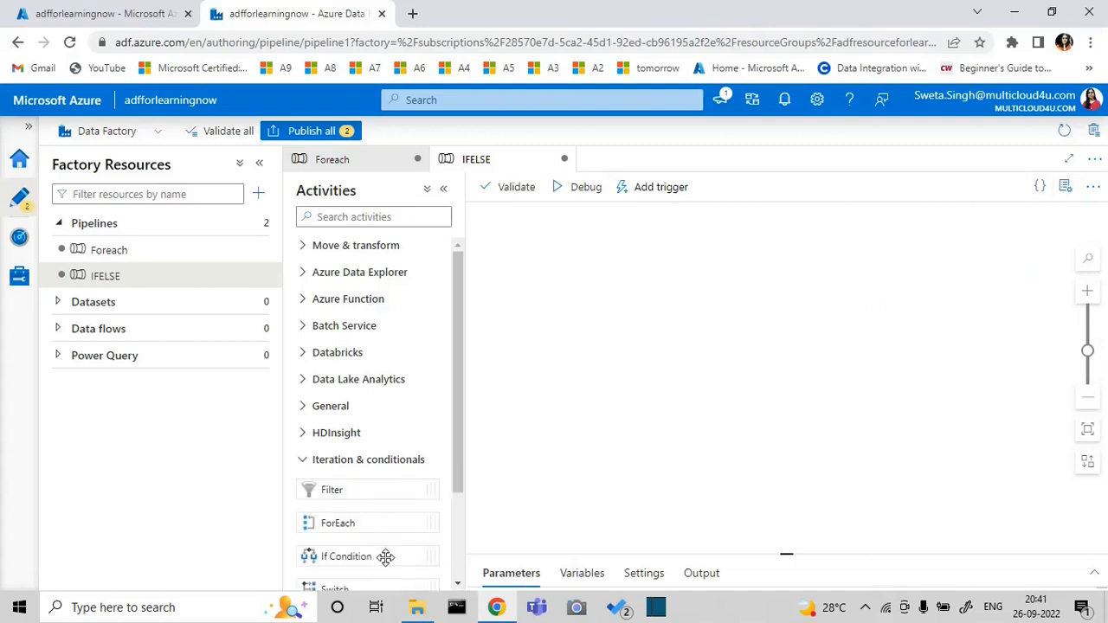
left_click_drag(383, 558, 786, 329)
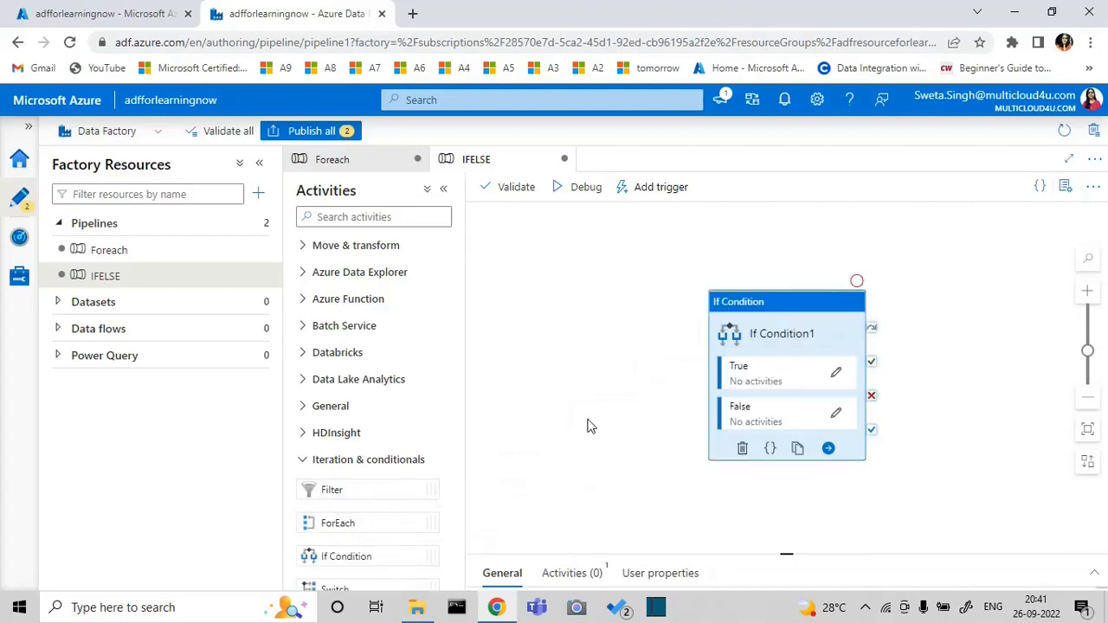
left_click(443, 192)
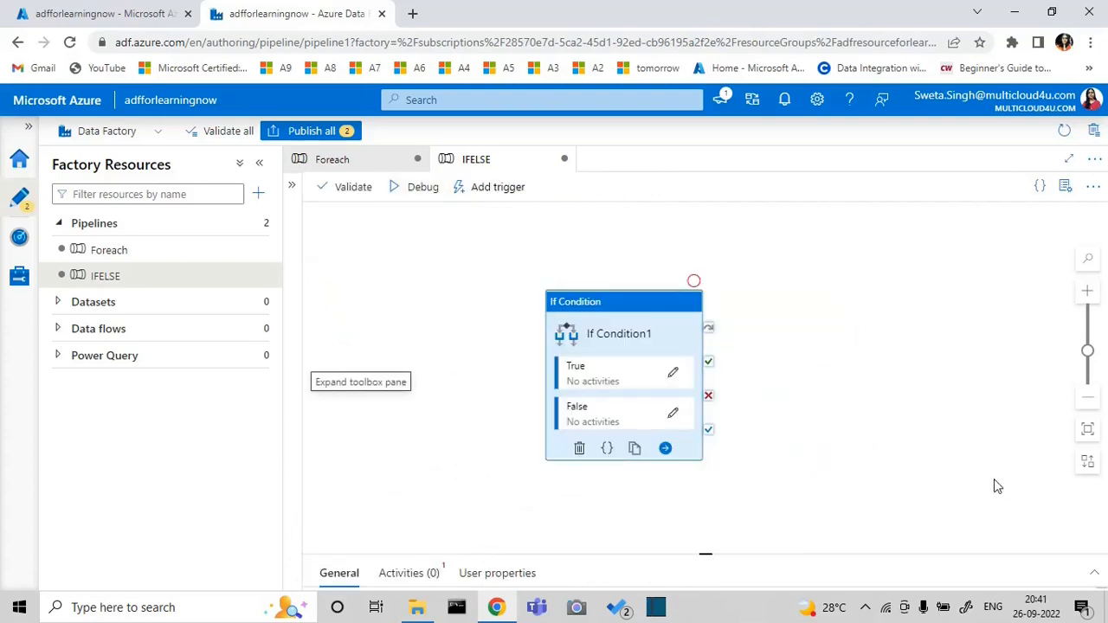
left_click_drag(680, 341, 706, 311)
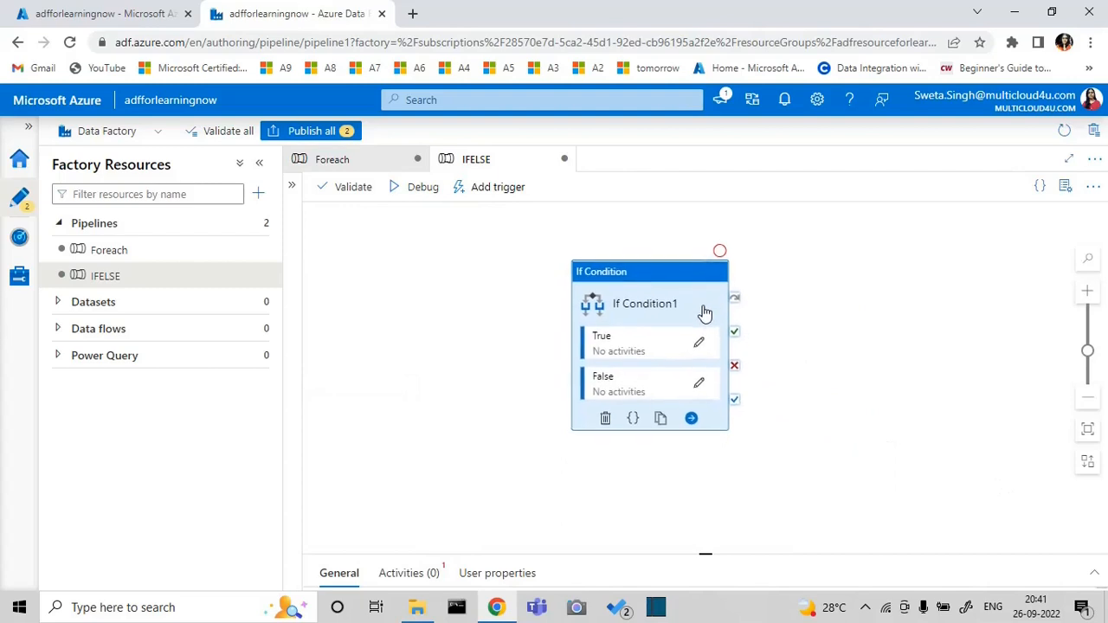
left_click(1091, 573)
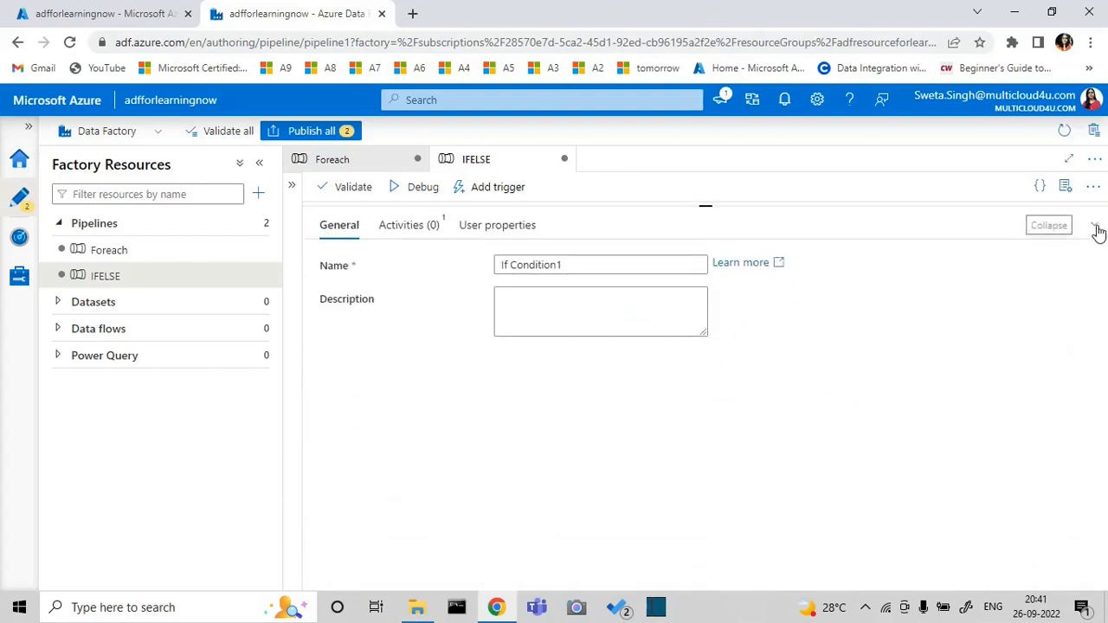
left_click(1095, 226)
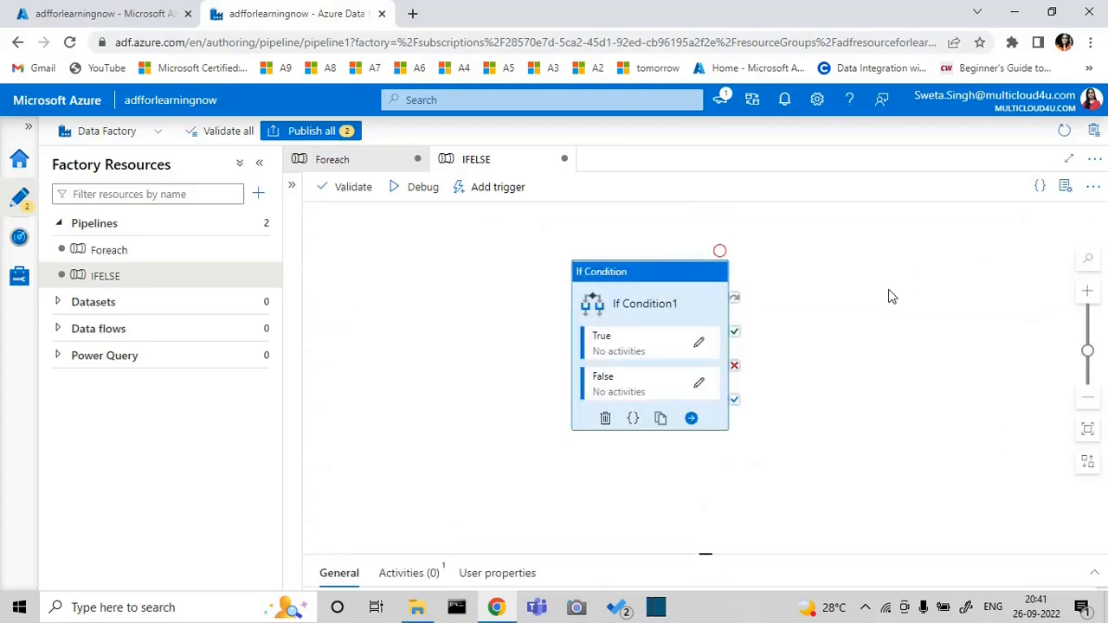
Add two String variables named num1 and num2 to the IFELSE pipeline
left_click(991, 489)
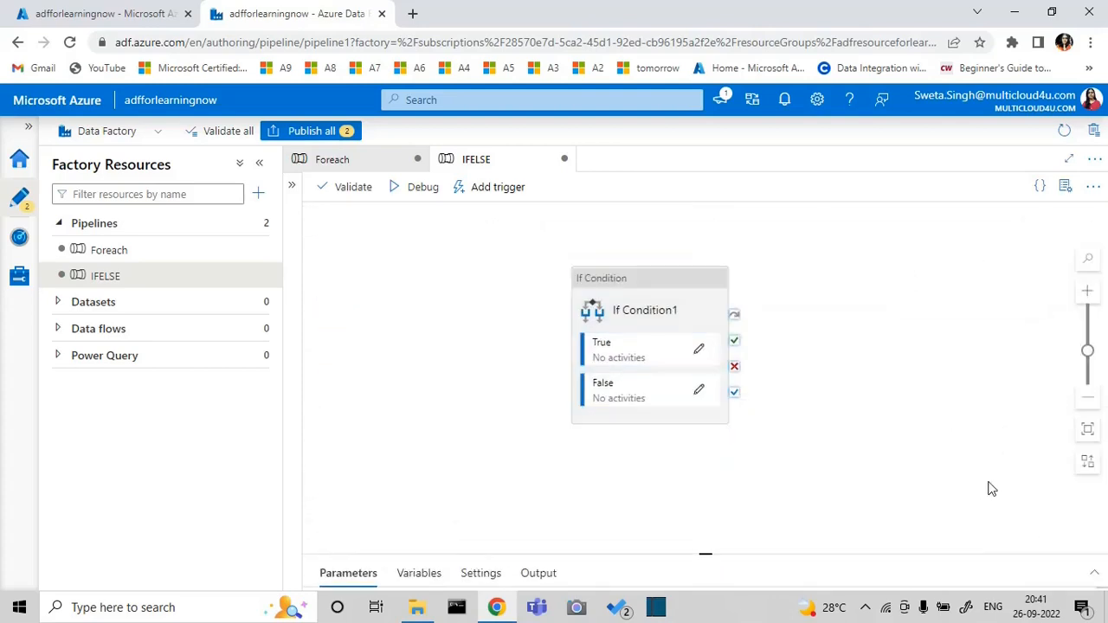
left_click(1095, 574)
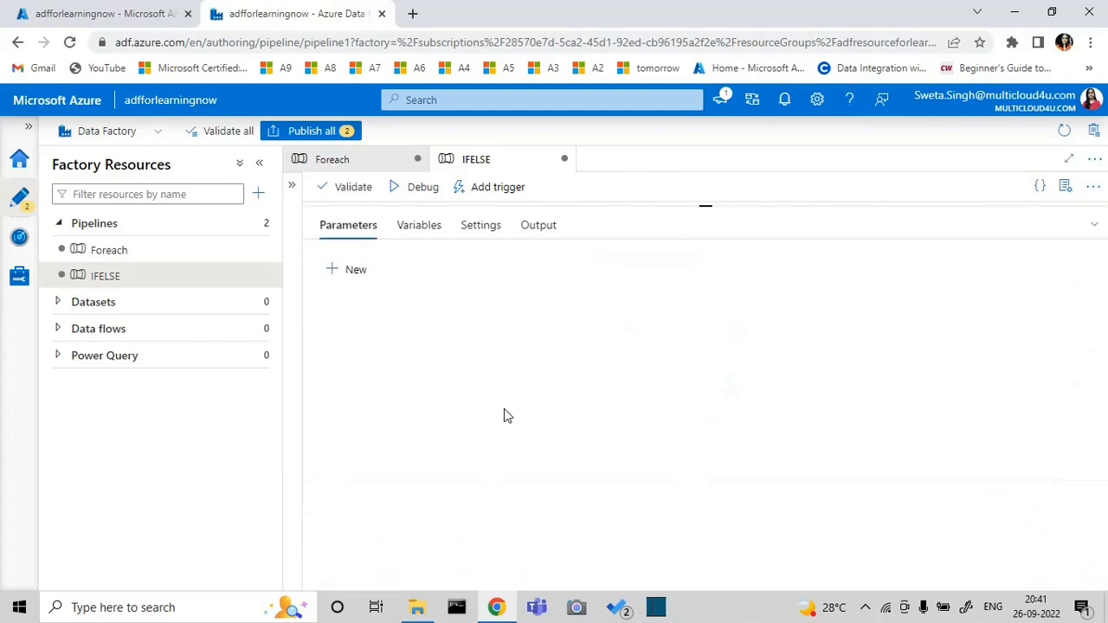
left_click(420, 226)
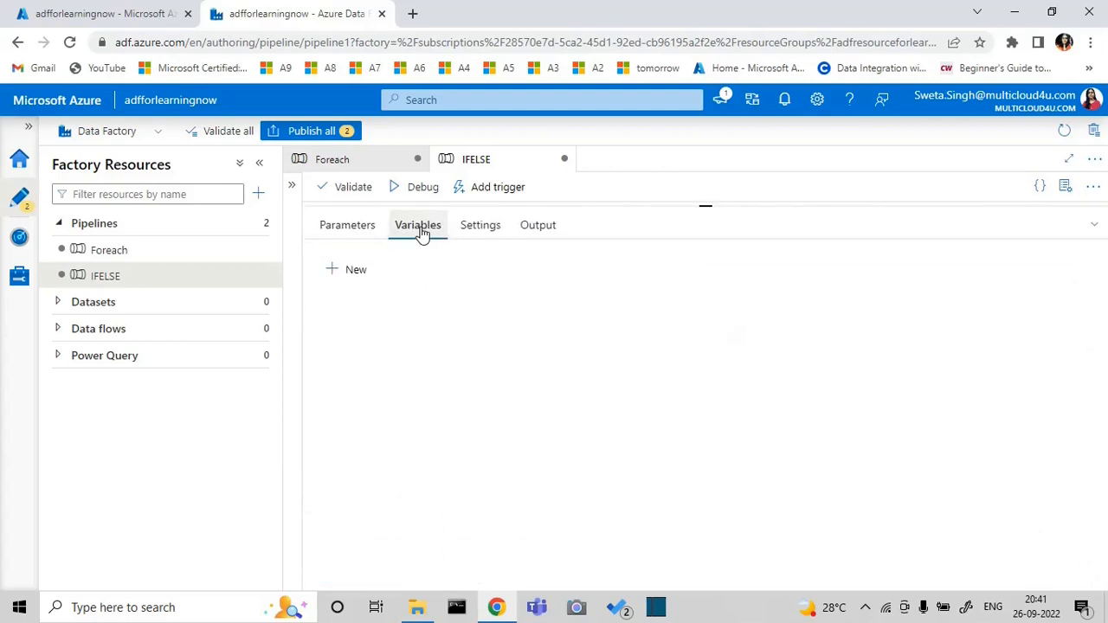
left_click(363, 273)
left_click(408, 324)
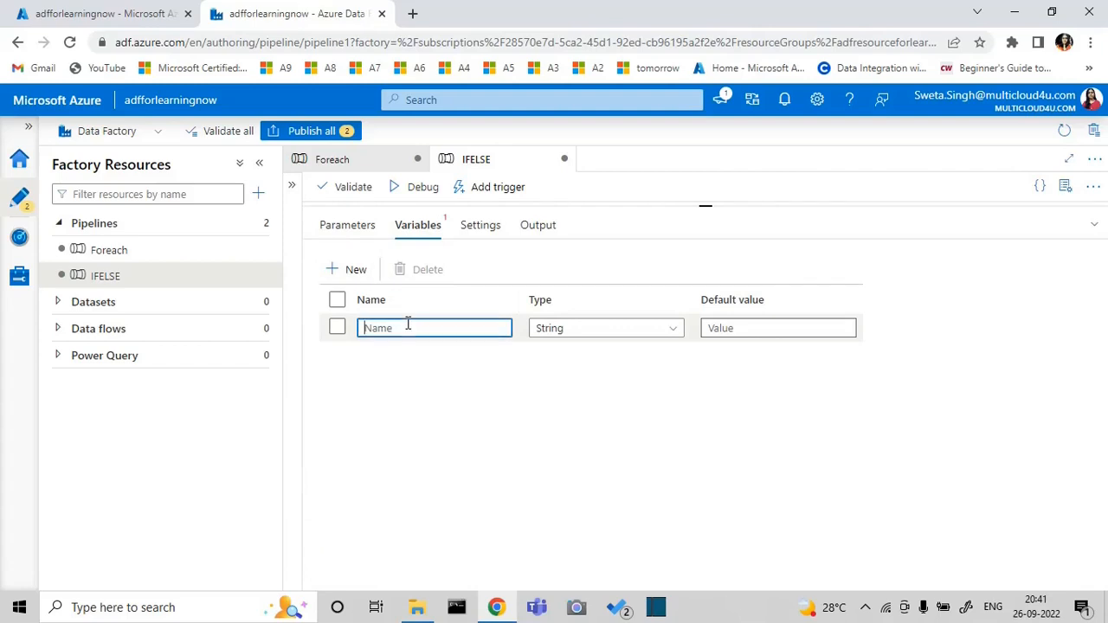
type("num1")
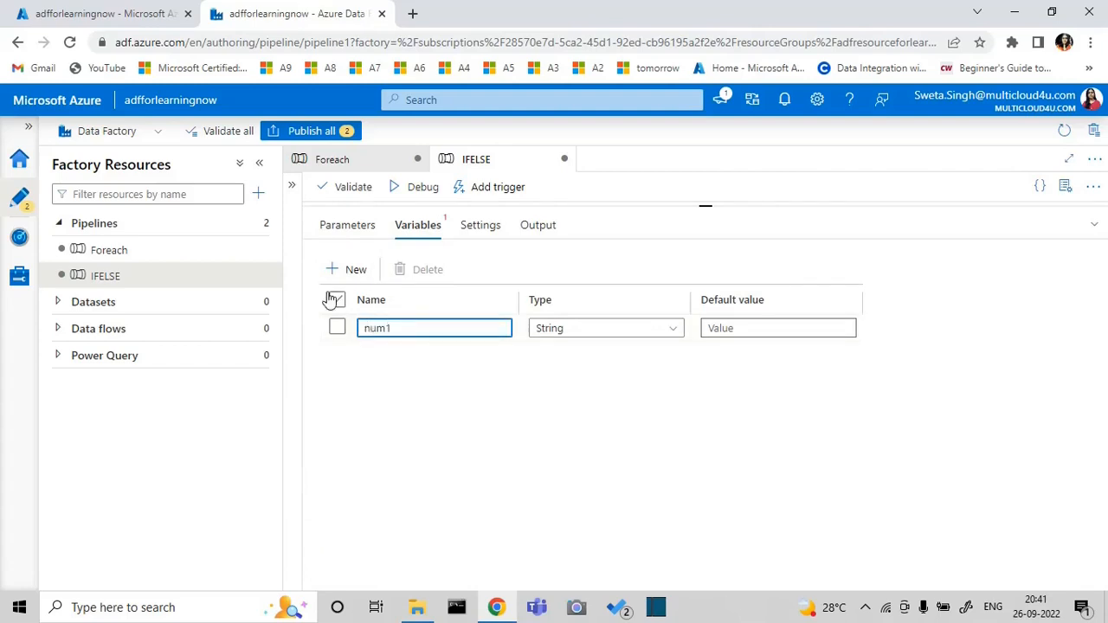
left_click(352, 270)
left_click(390, 354)
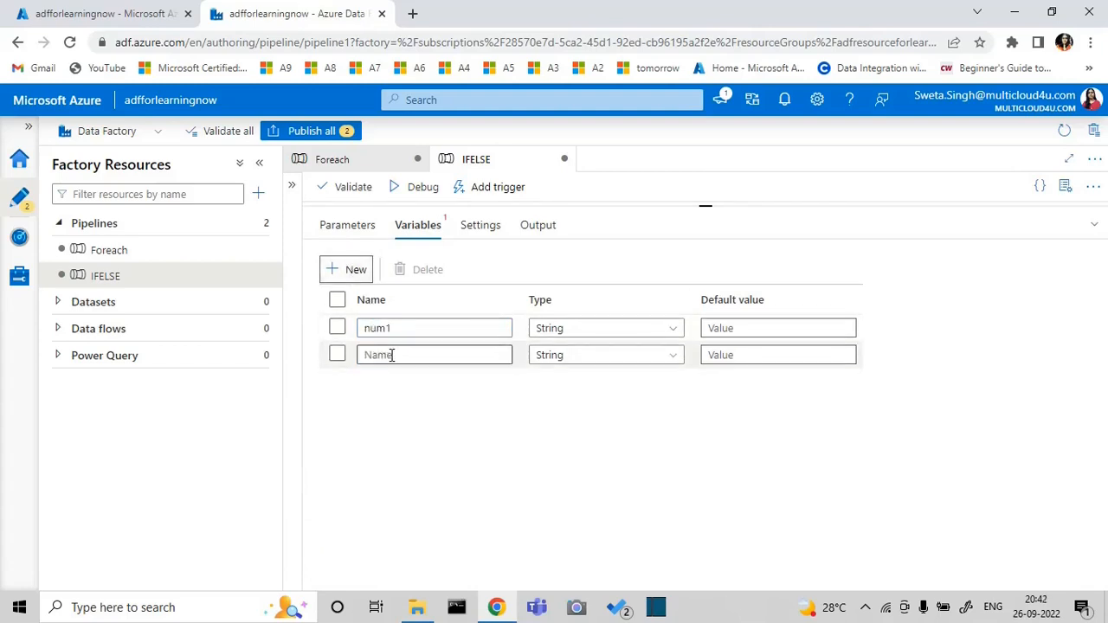
type("num2")
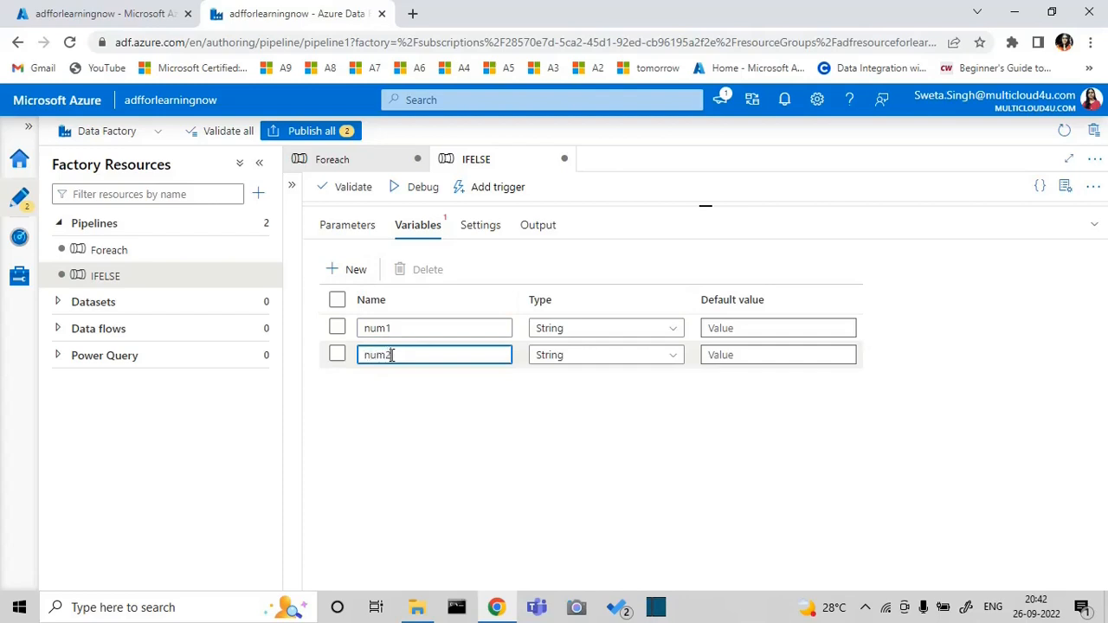
Set the variables' default values to 55 for num1 and 65 for num2
left_click(709, 328)
type("3")
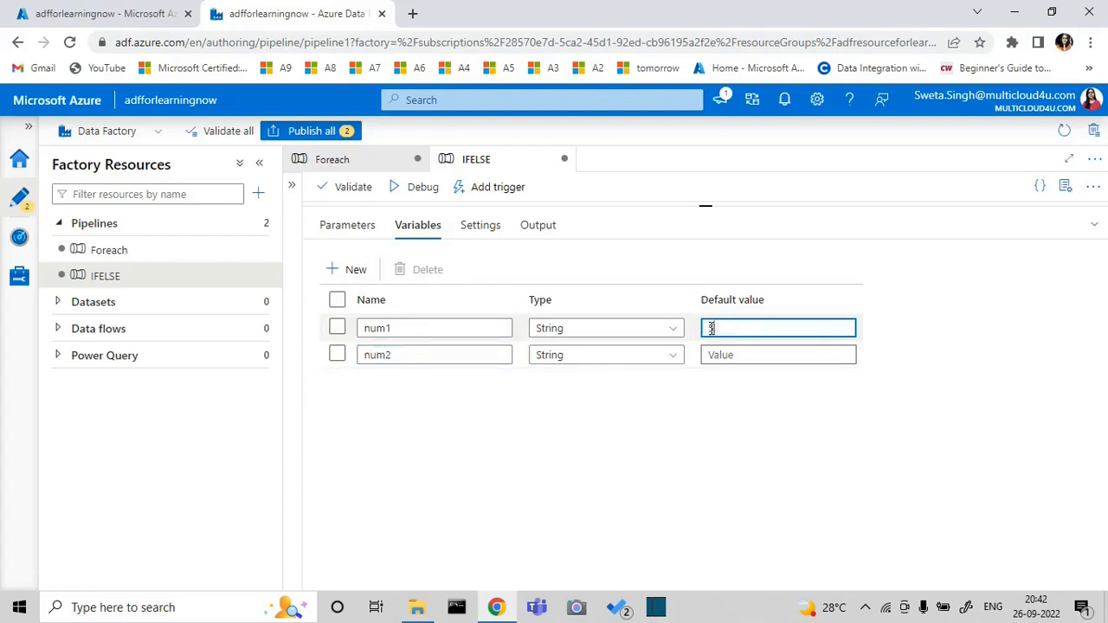
type("55")
left_click(726, 355)
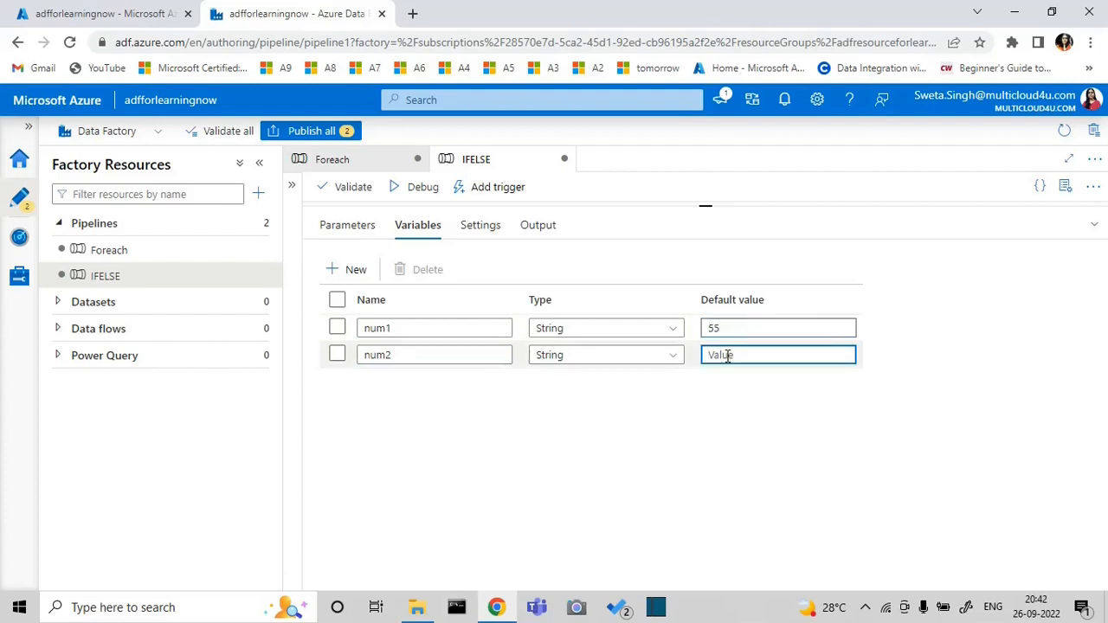
type("65")
left_click(1095, 228)
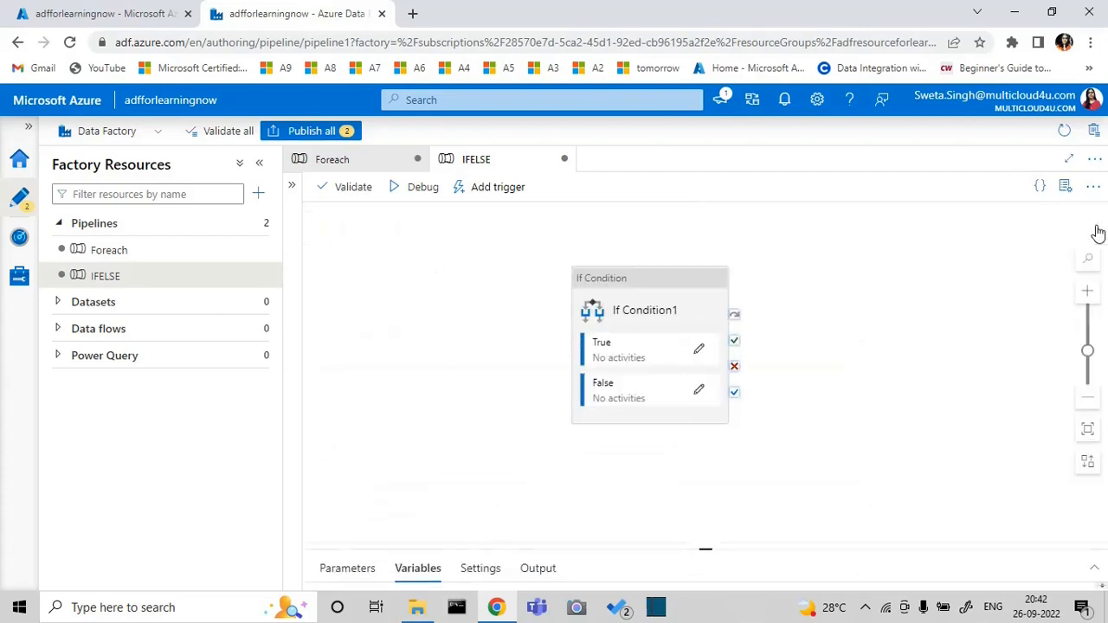
Open the expression builder for the If Condition1 activity's expression
left_click(662, 308)
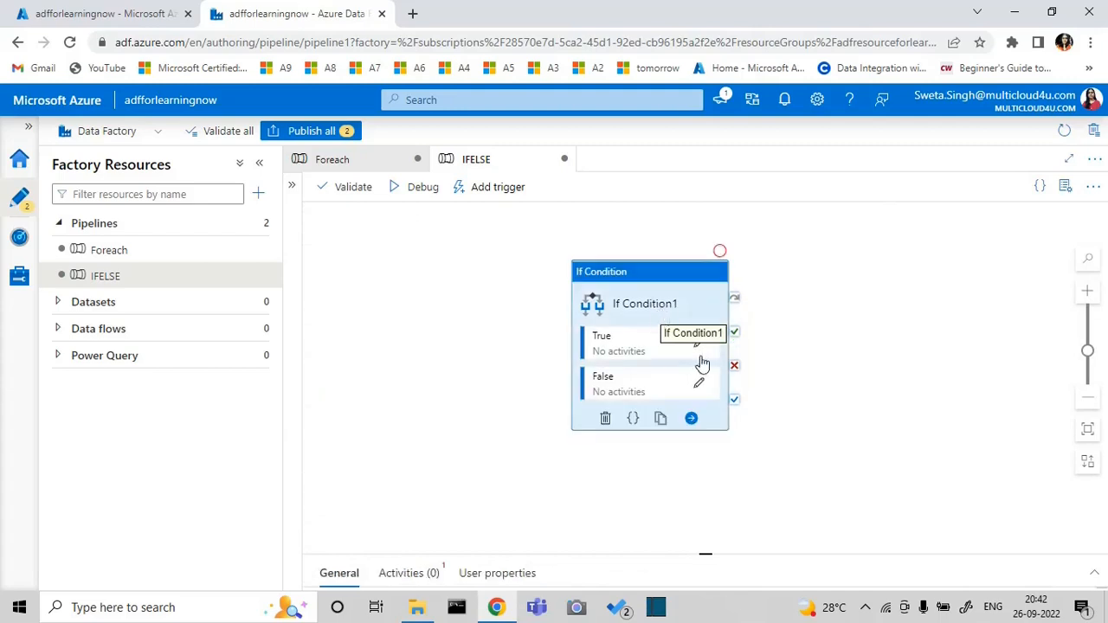
left_click(1093, 573)
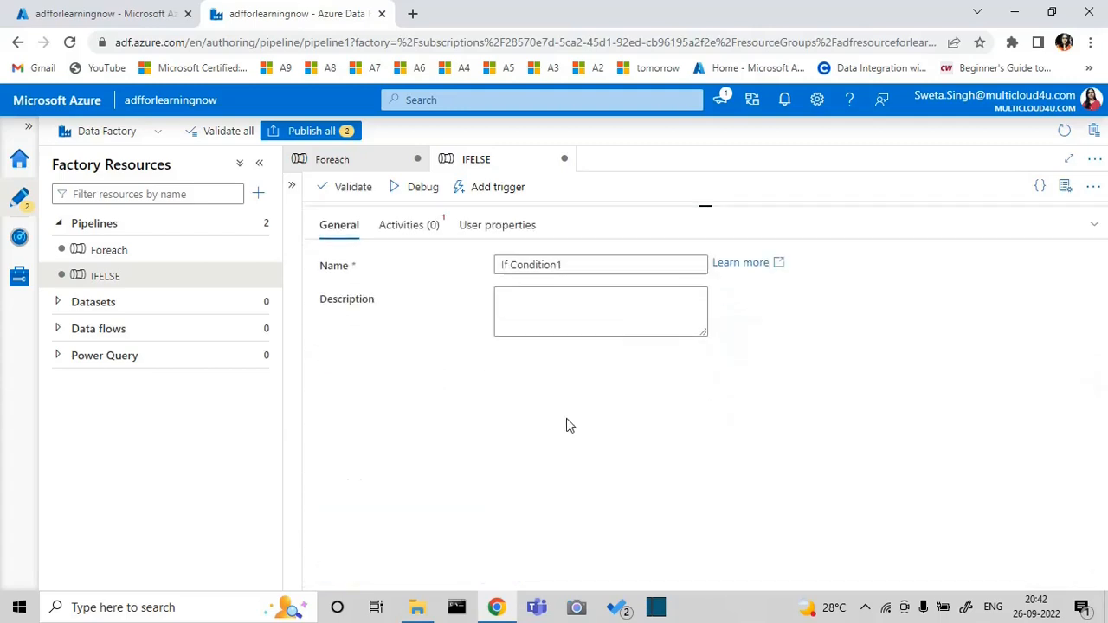
left_click(410, 232)
left_click(576, 289)
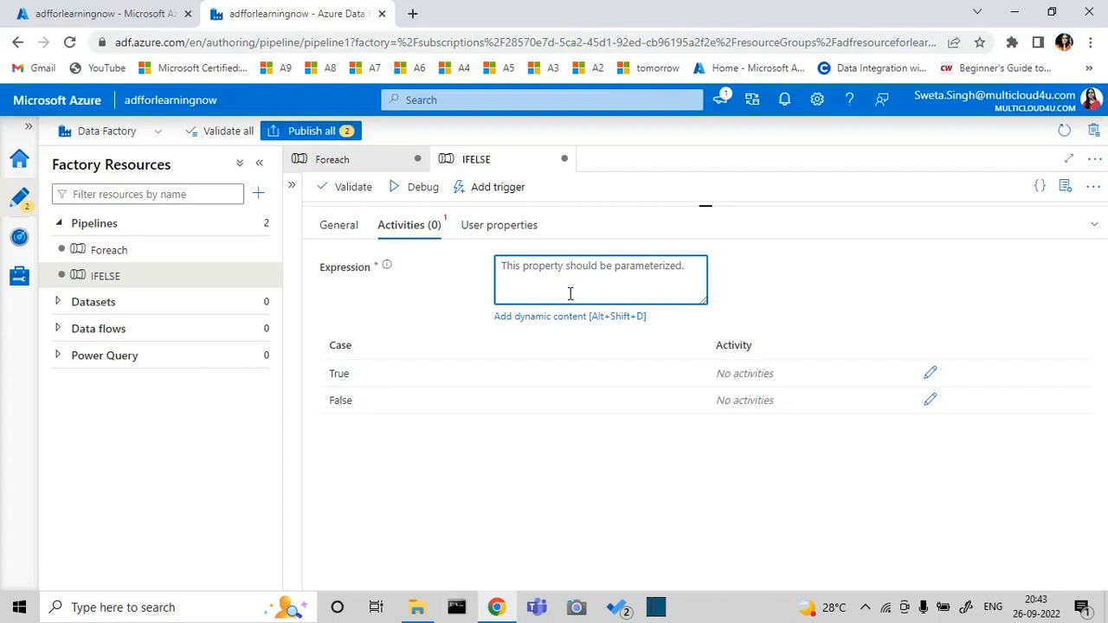
left_click(551, 318)
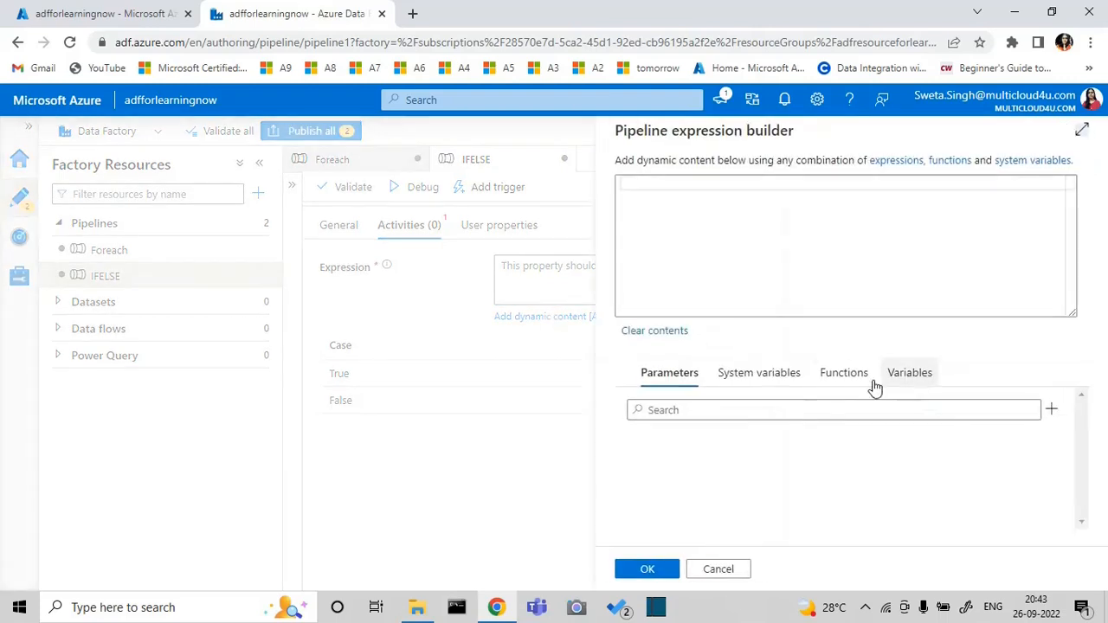
Insert the logical function greater into the If Condition expression
left_click(855, 381)
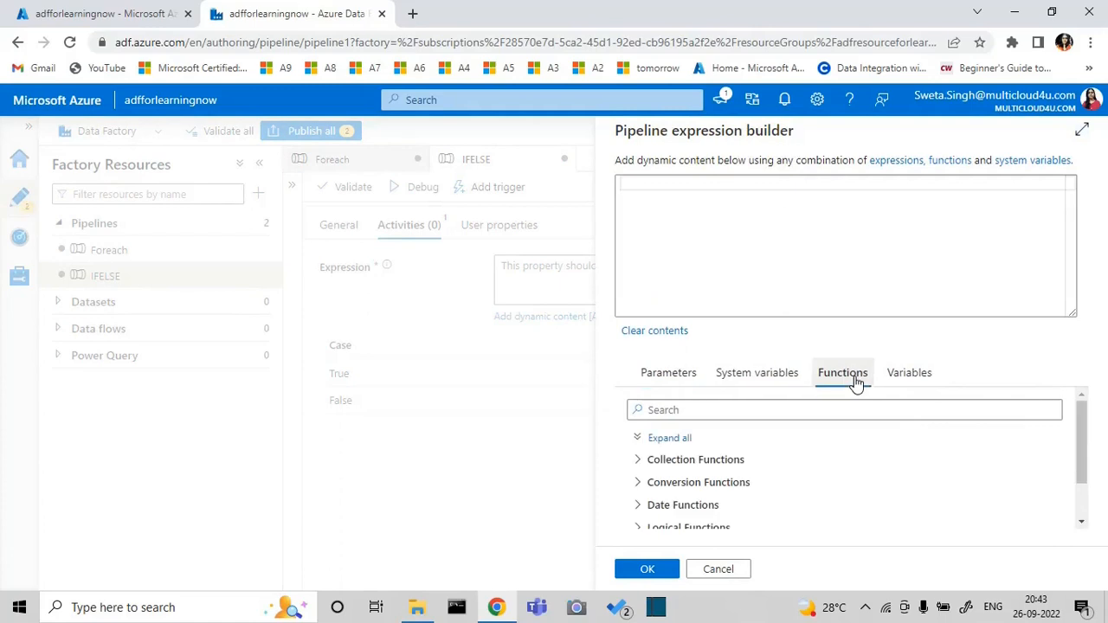
left_click(1080, 522)
left_click(1080, 525)
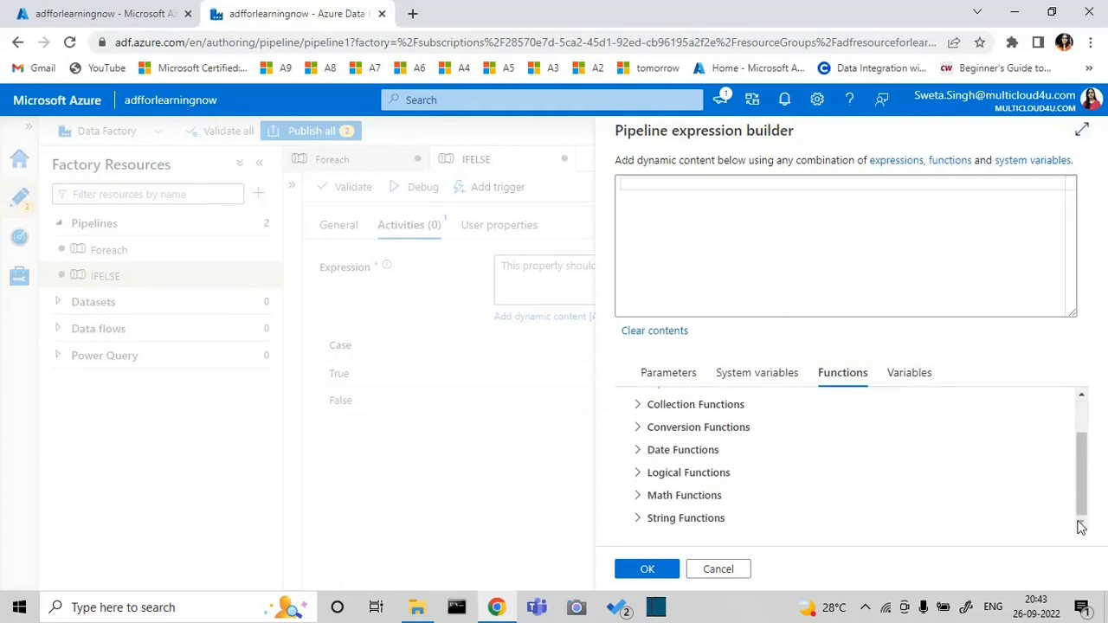
left_click(638, 474)
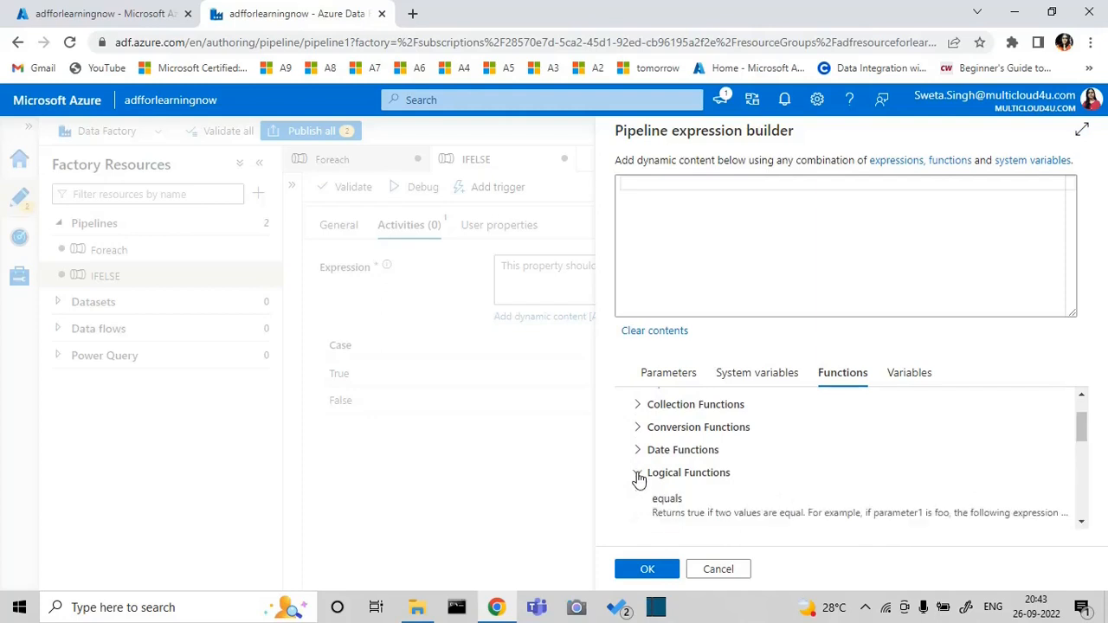
left_click(1078, 522)
left_click(1078, 522)
left_click(963, 479)
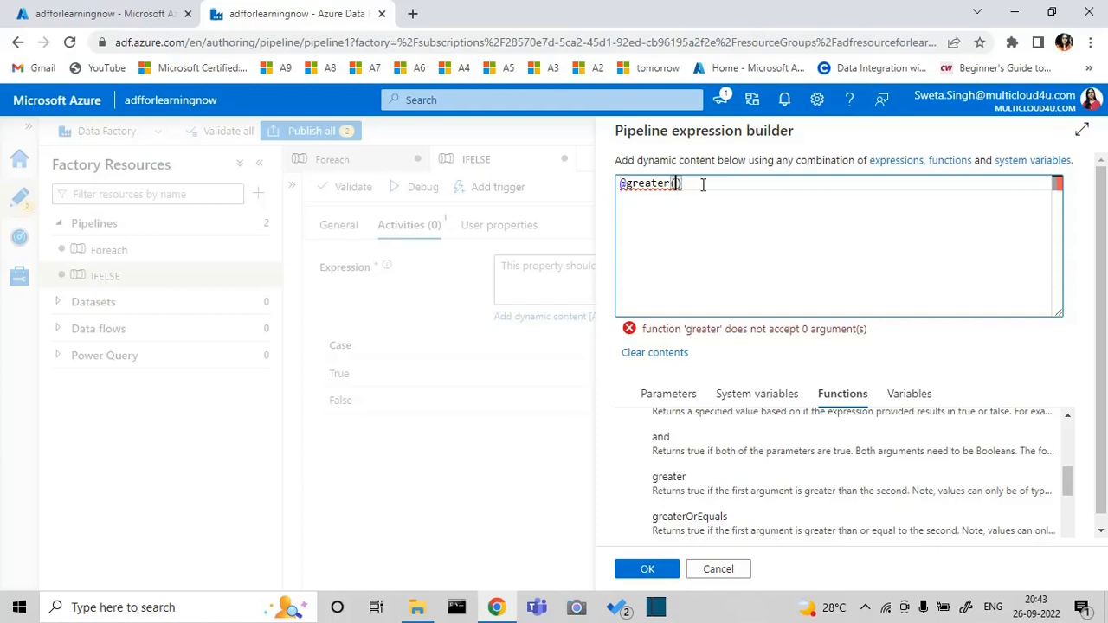
Nest the math function add inside the parentheses of greater
left_click(839, 395)
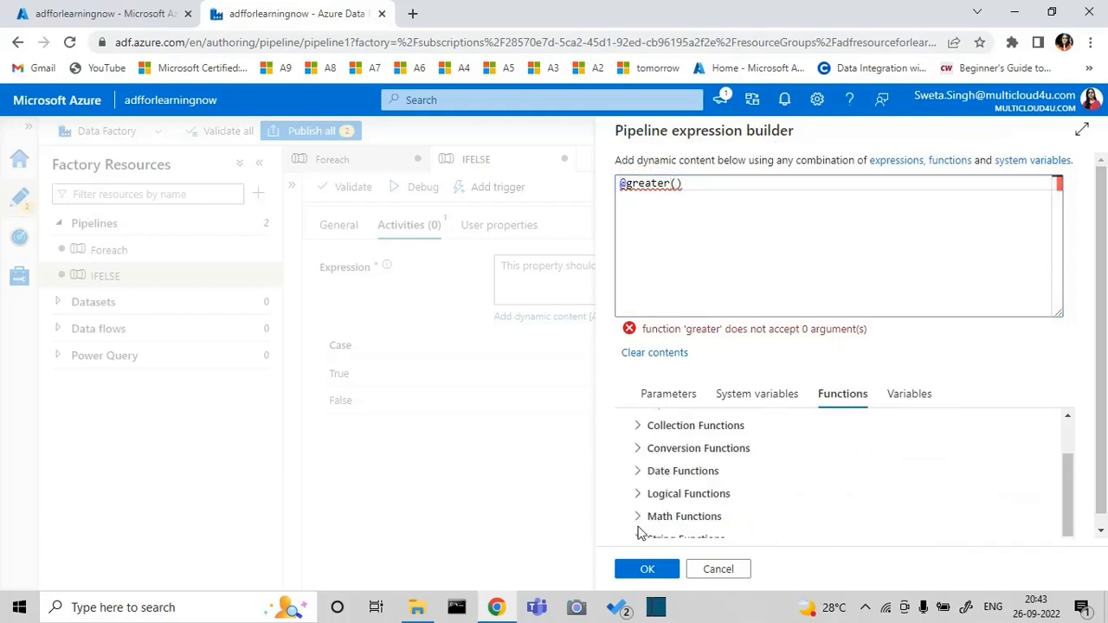
left_click(651, 517)
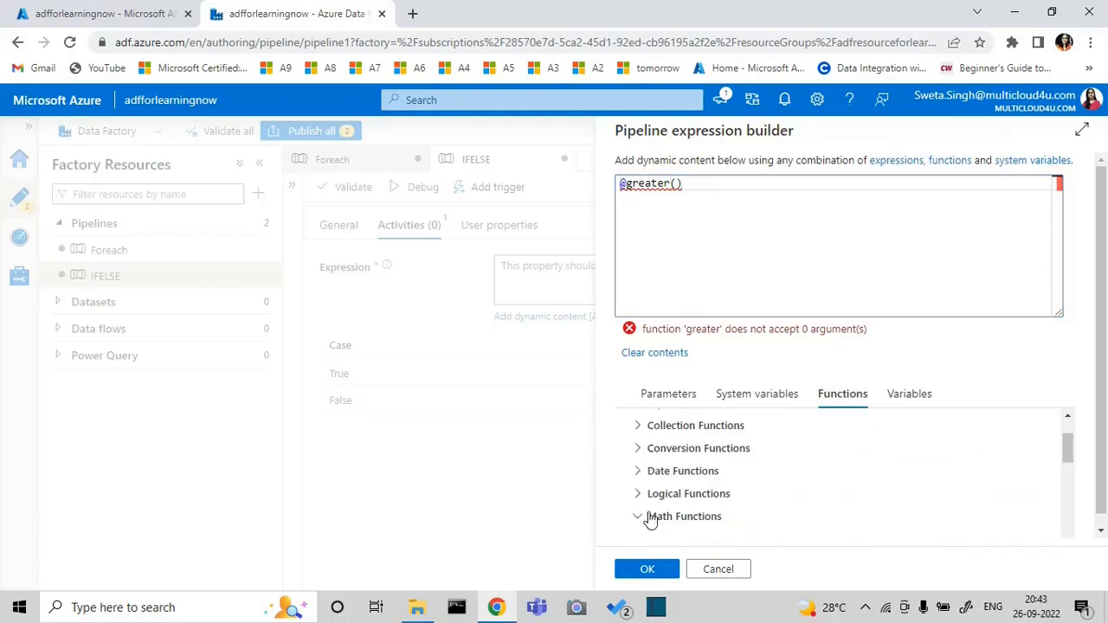
left_click(1099, 535)
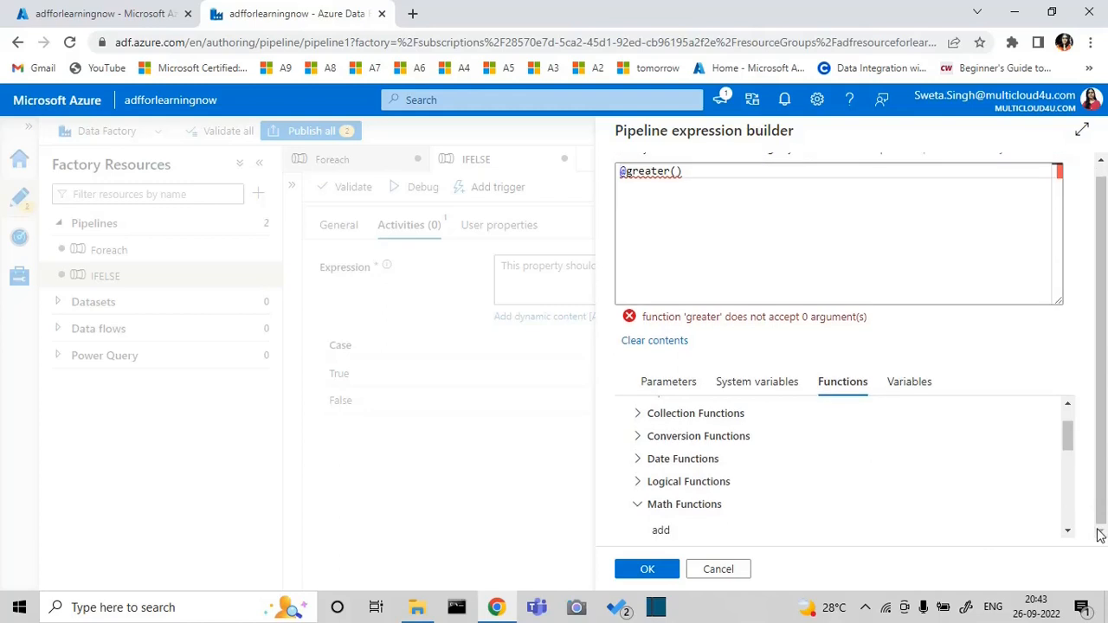
left_click(845, 530)
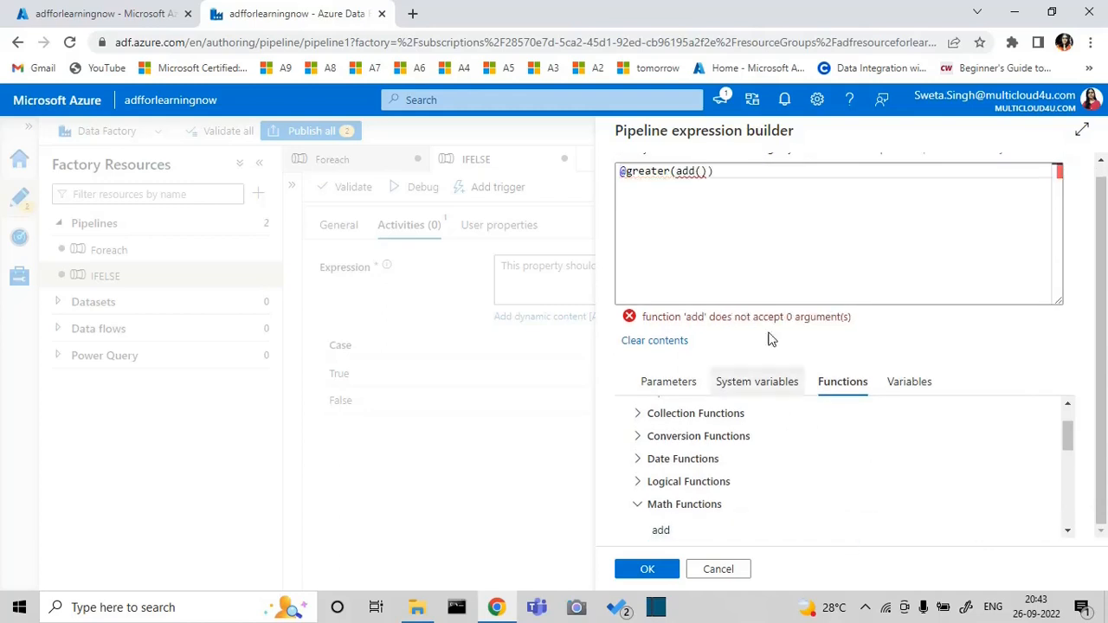
Pass the variables num1 and num2 to add, and enter 100 as the second argument of greater
left_click(702, 171)
left_click(912, 381)
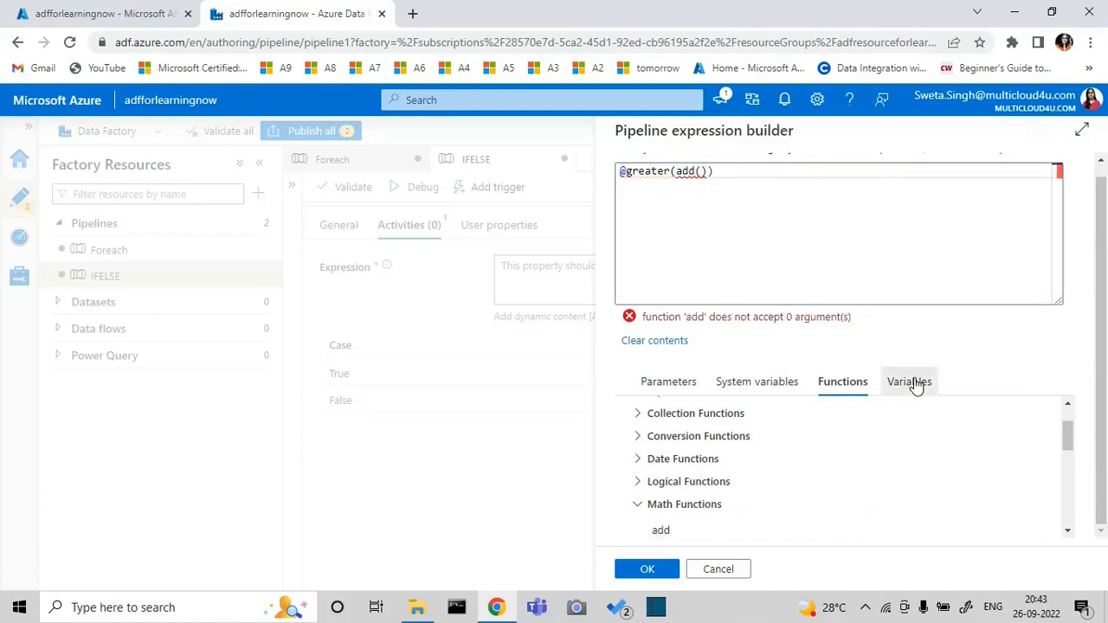
left_click(779, 460)
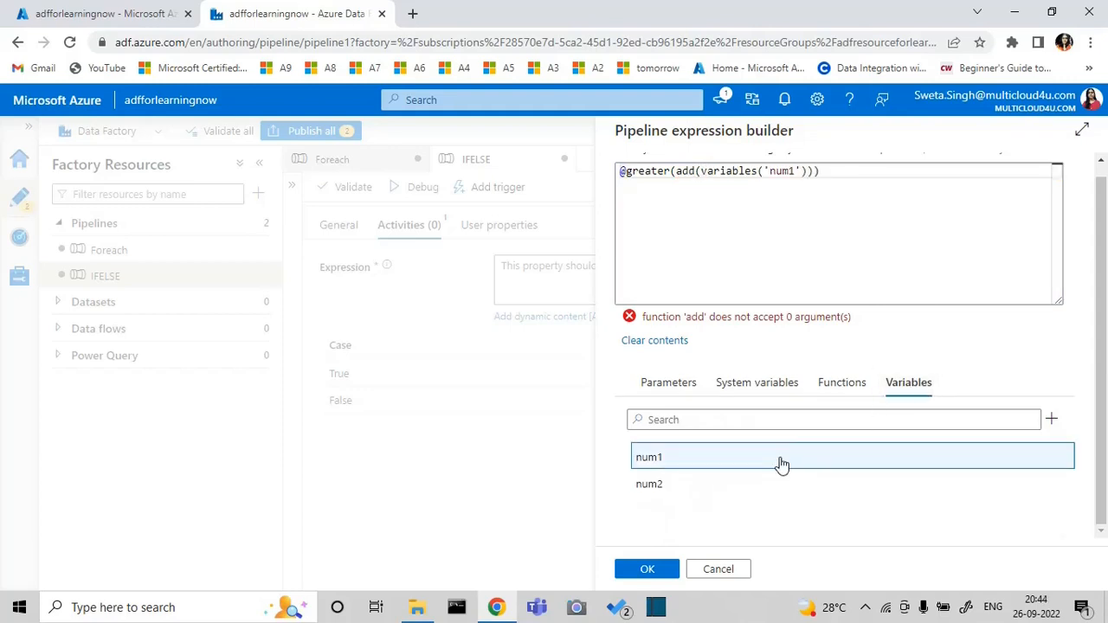
left_click(808, 170)
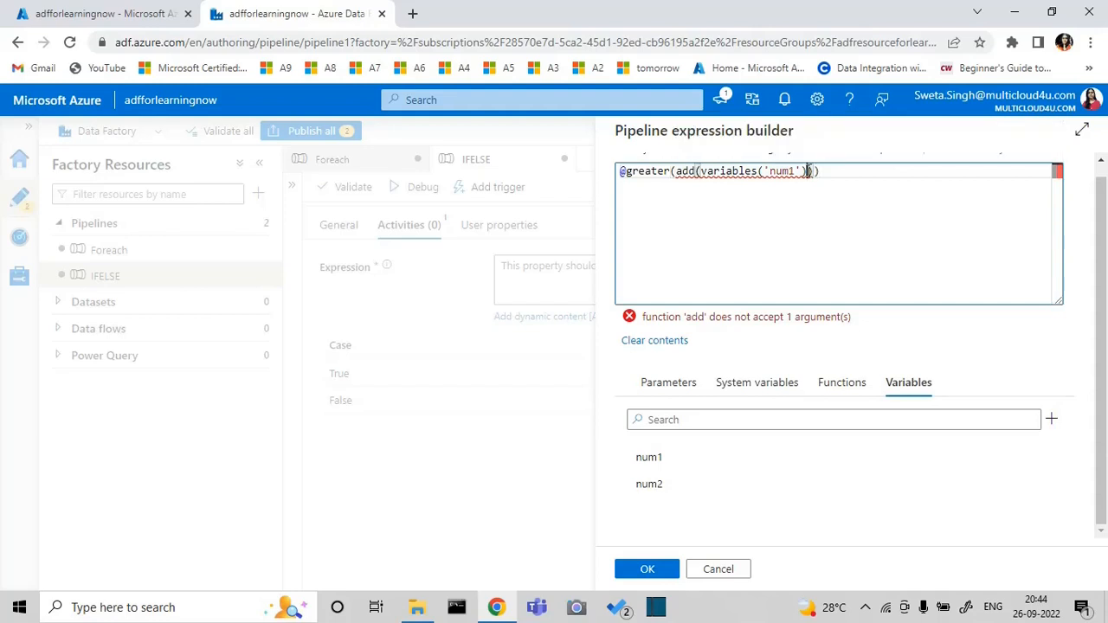
type(",")
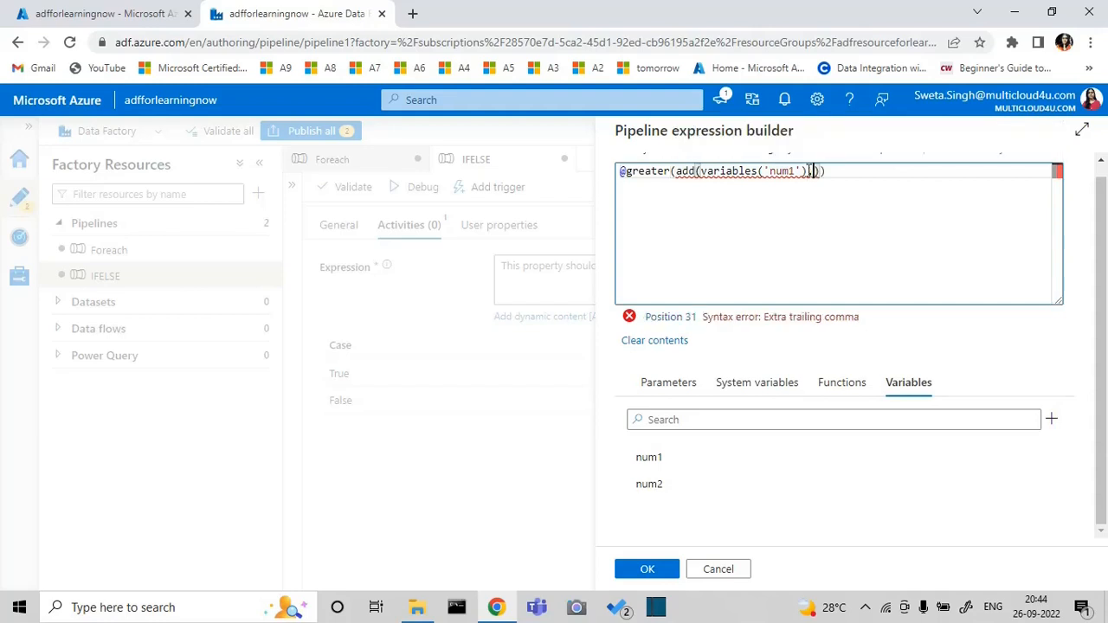
left_click(669, 486)
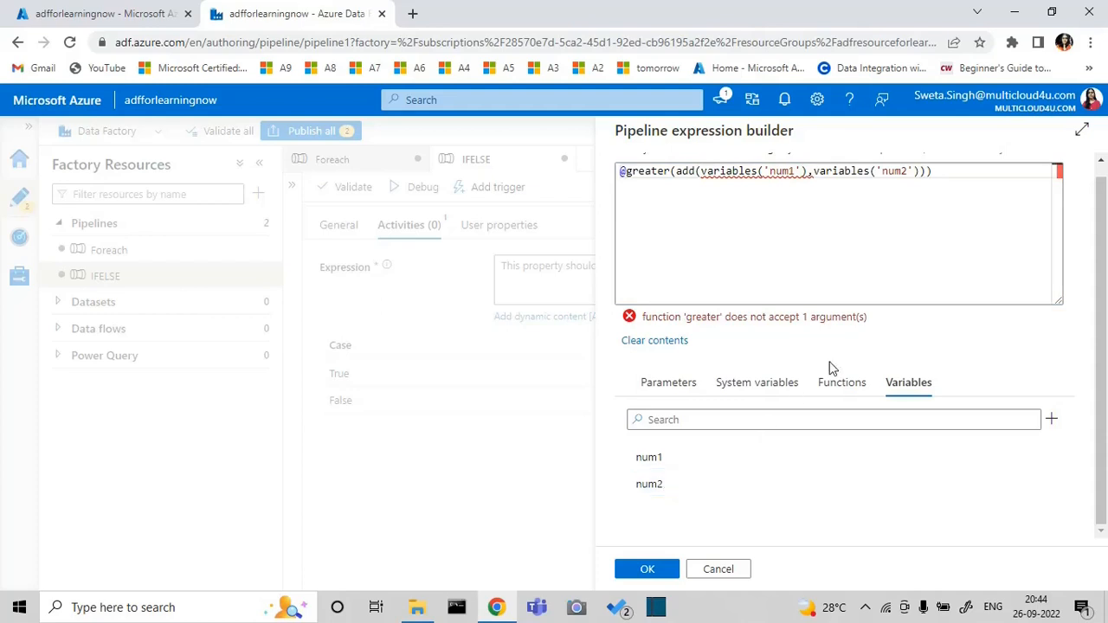
left_click(926, 172)
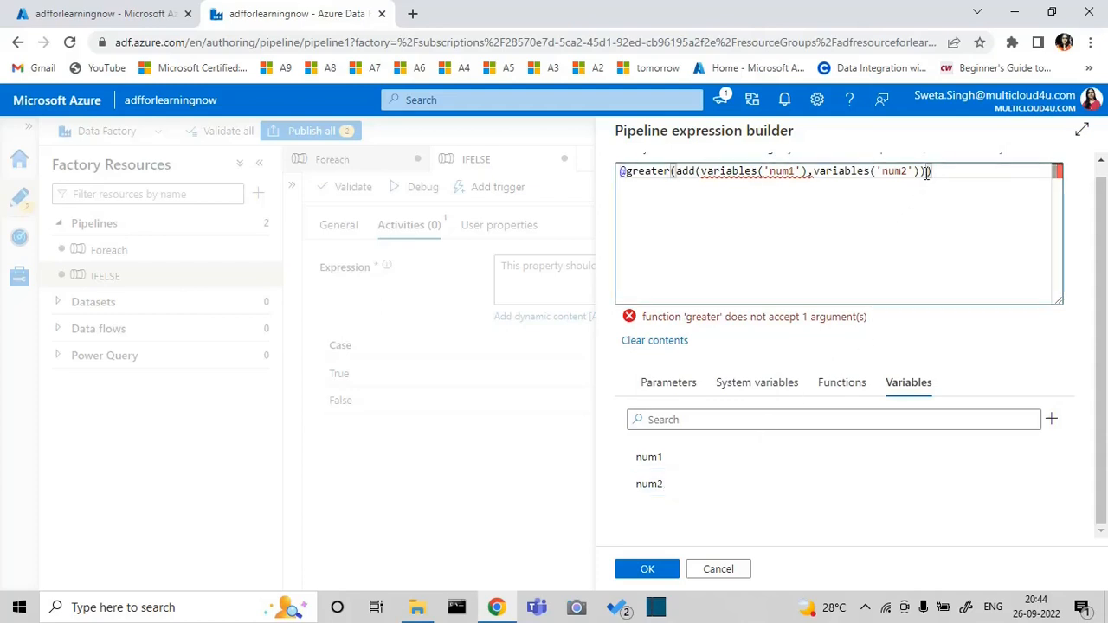
type(",100")
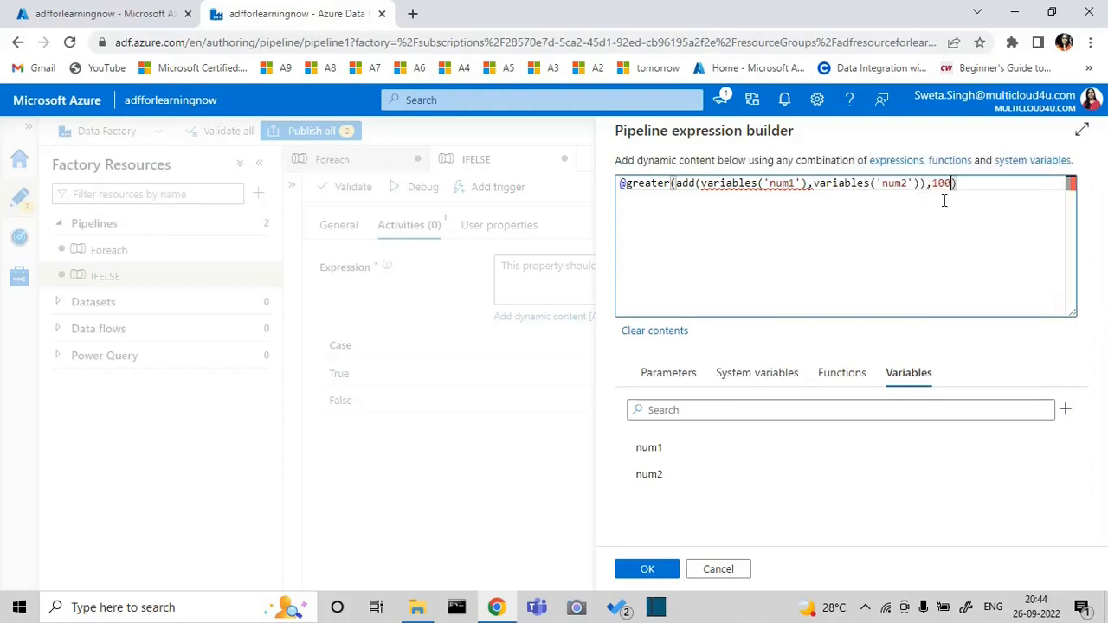
left_click(701, 184)
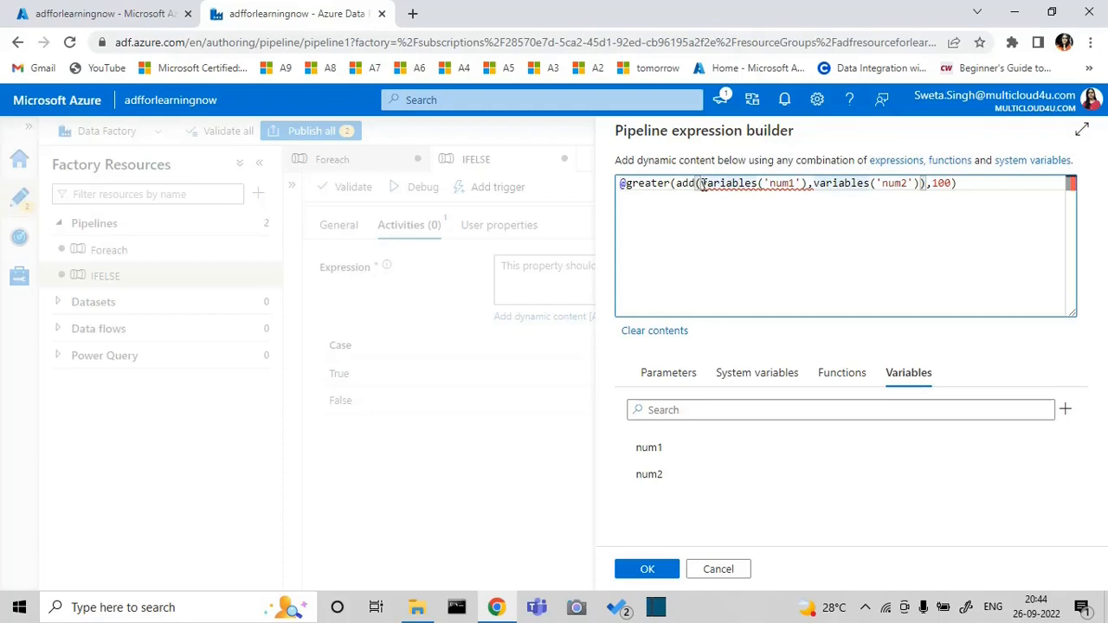
type("int")
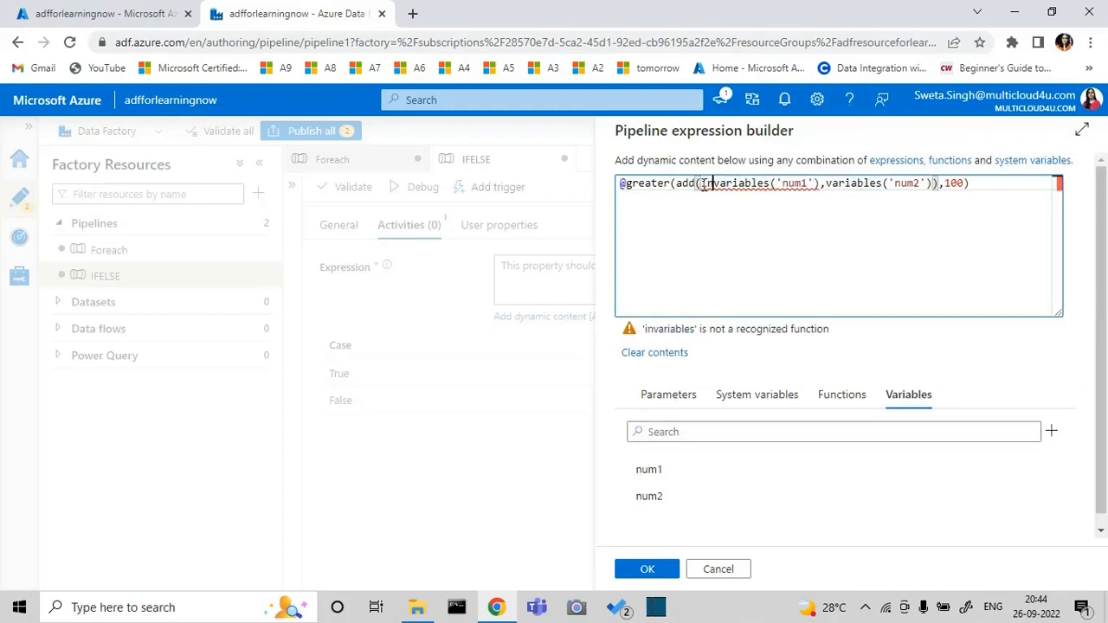
type("(")
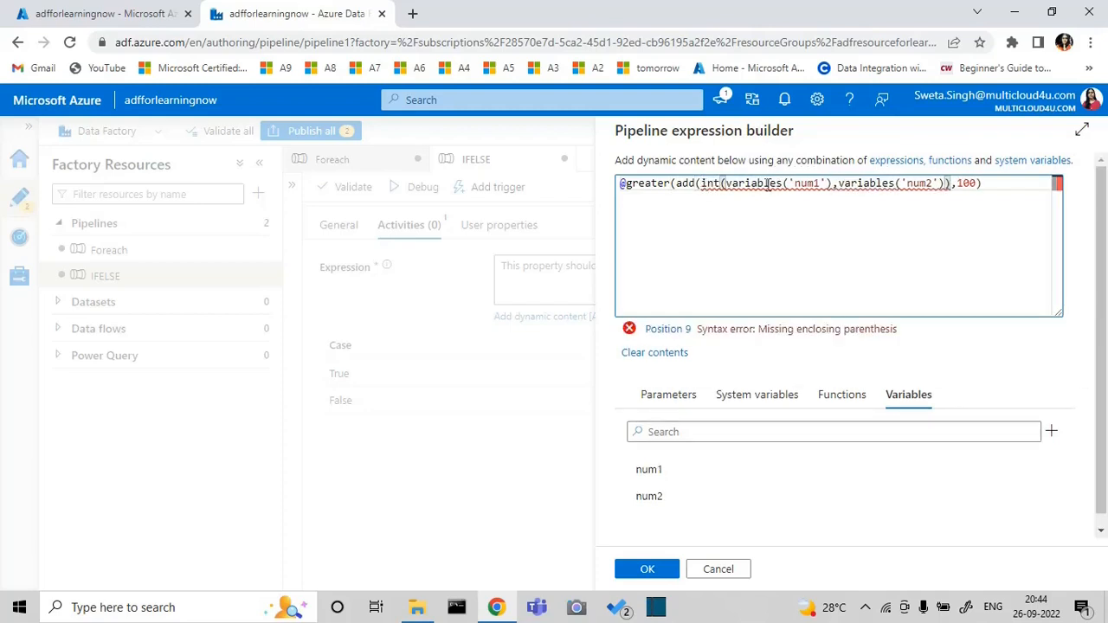
left_click(829, 184)
type(")")
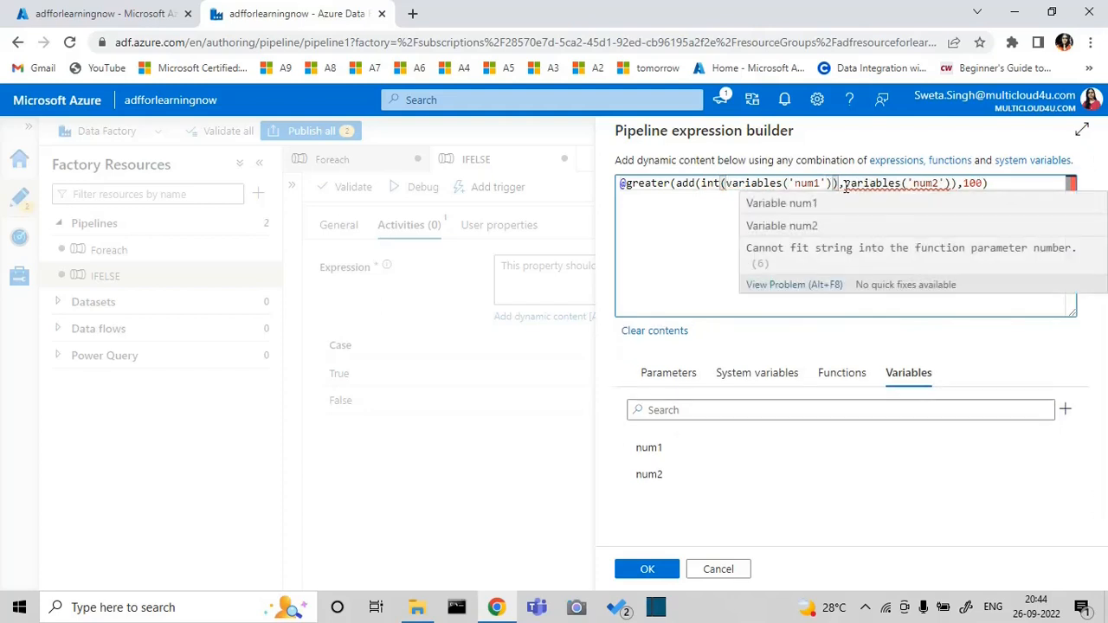
left_click(843, 183)
type("int")
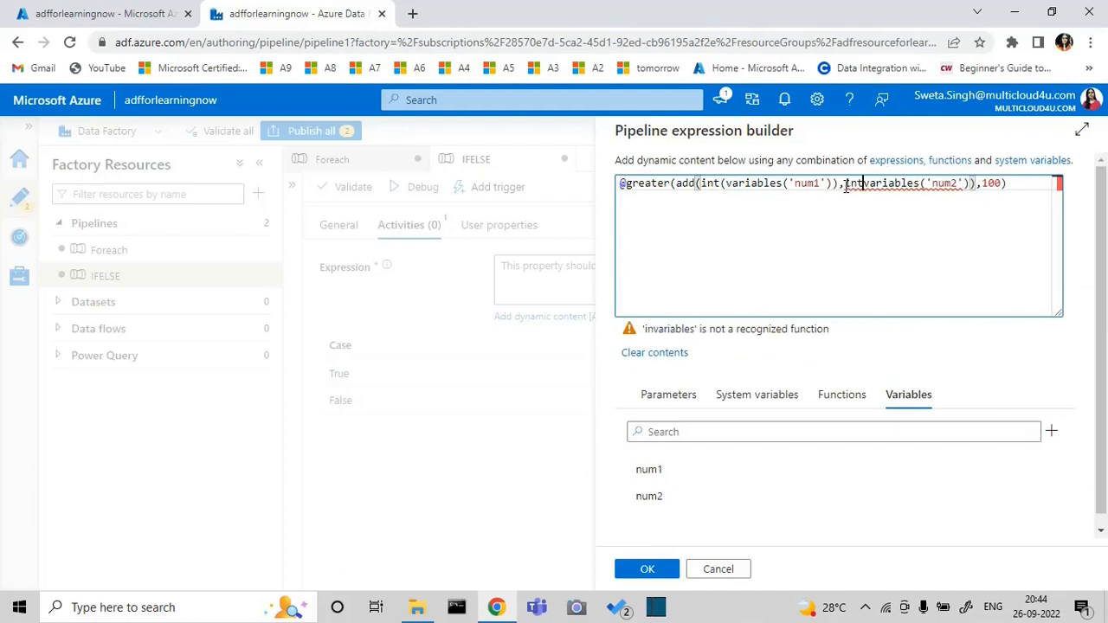
type("(")
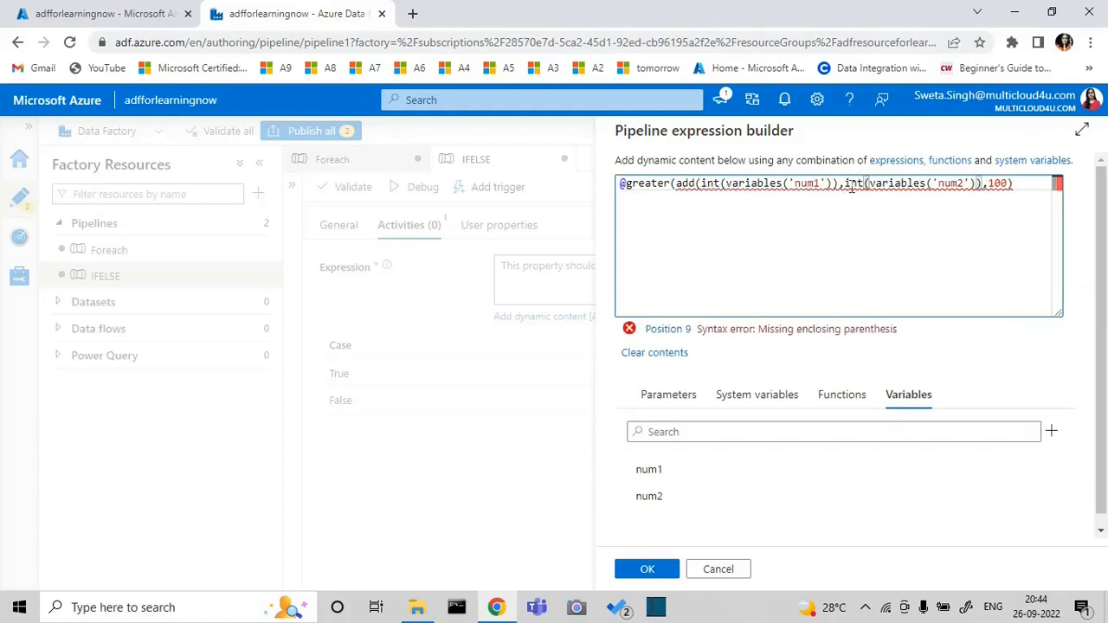
left_click(976, 183)
type(")")
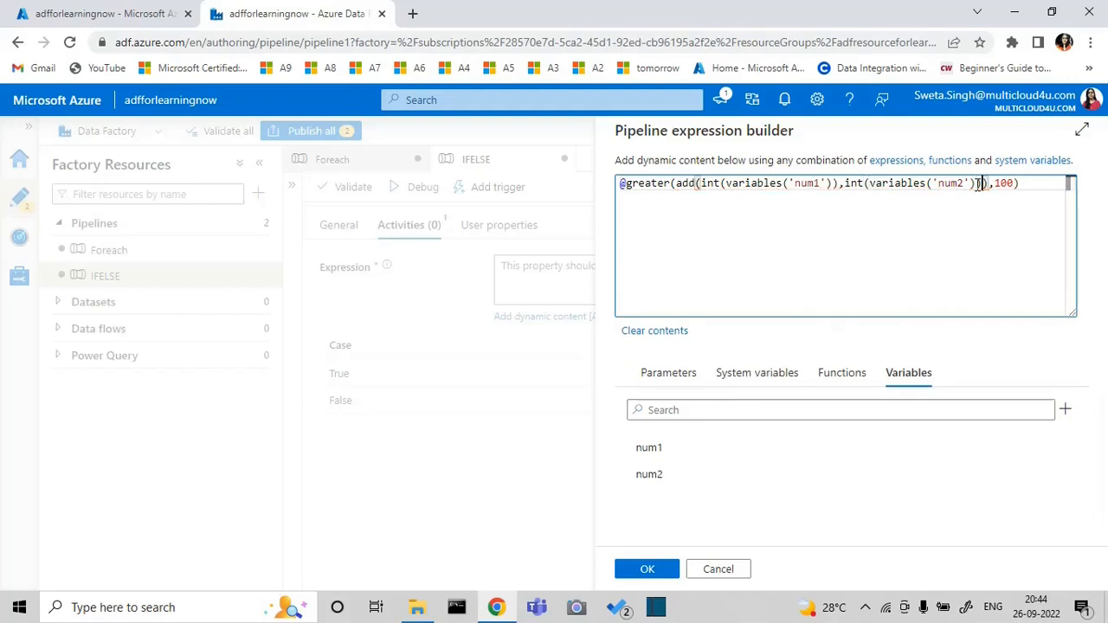
left_click(664, 573)
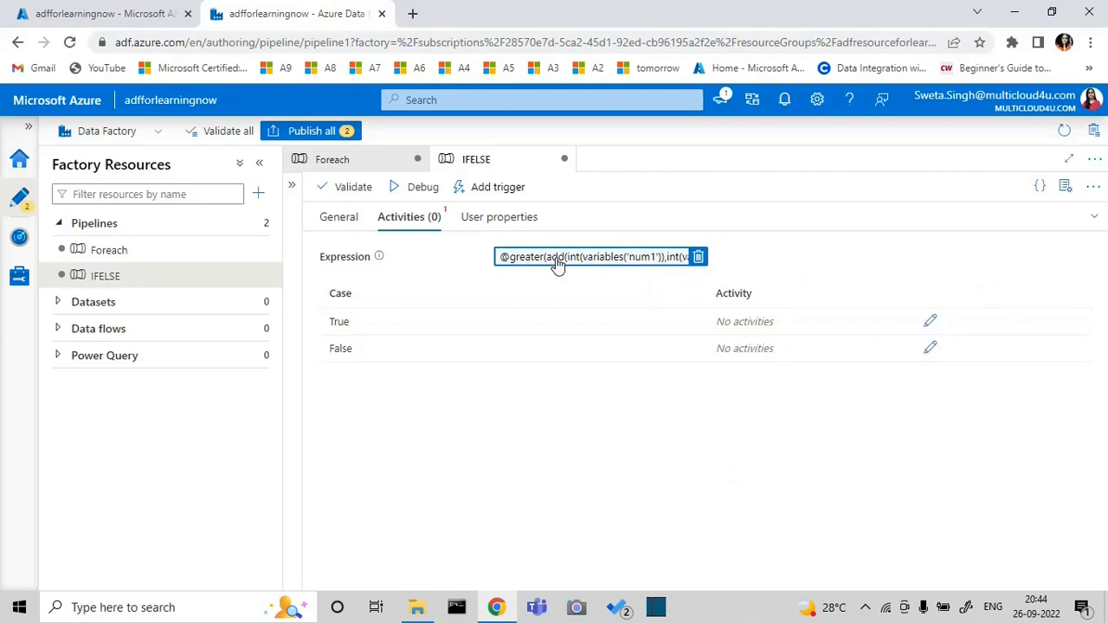
Add a Set variable activity to the True case of If Condition1
left_click(929, 323)
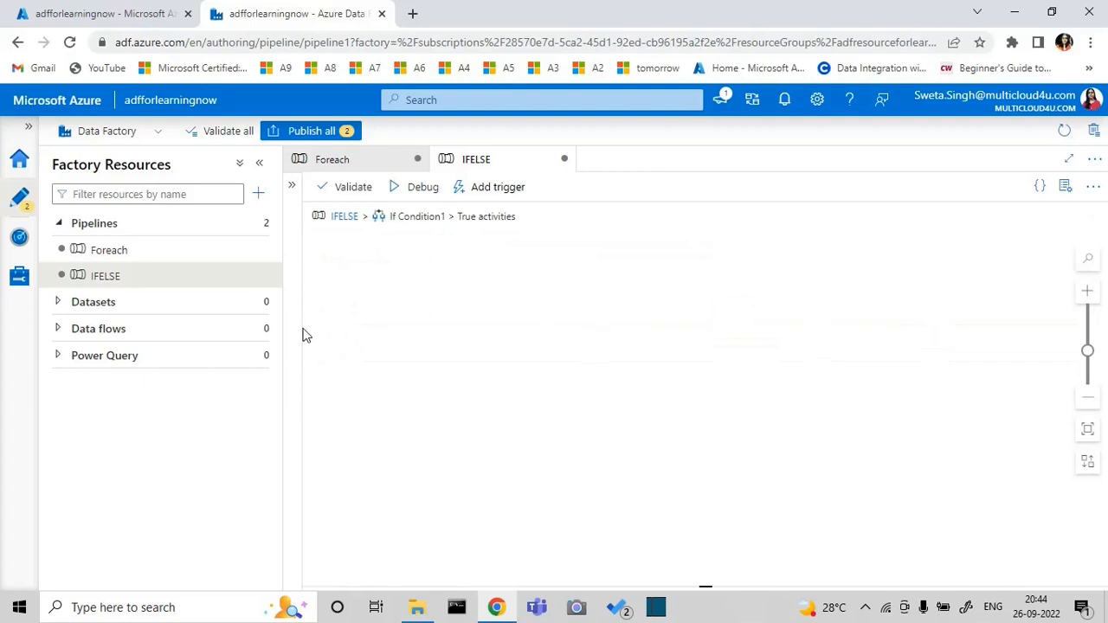
left_click(290, 186)
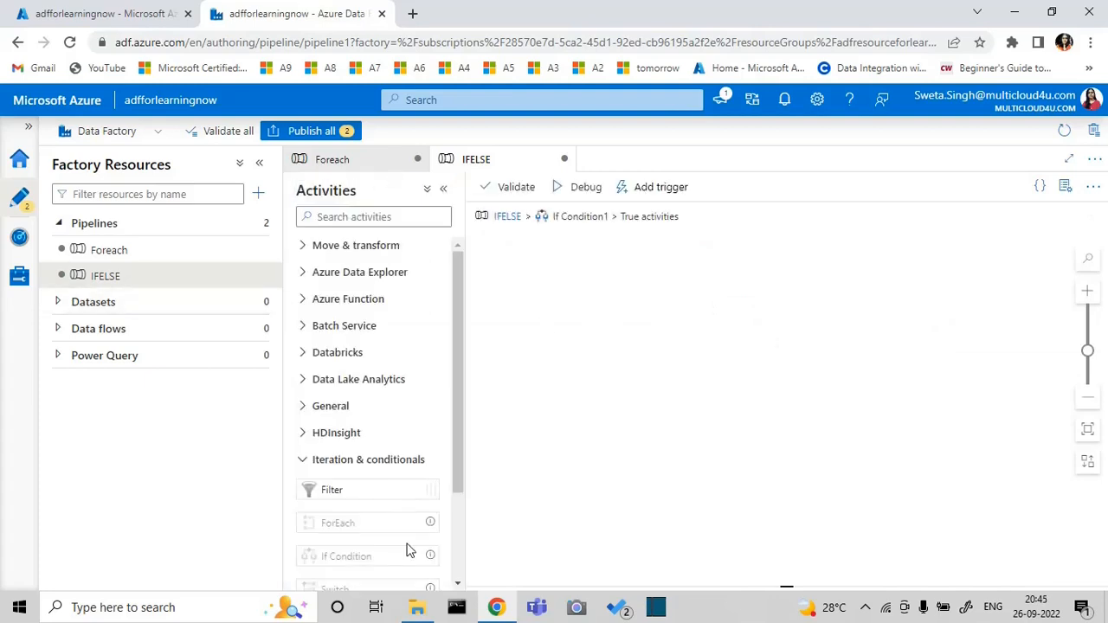
left_click(302, 467)
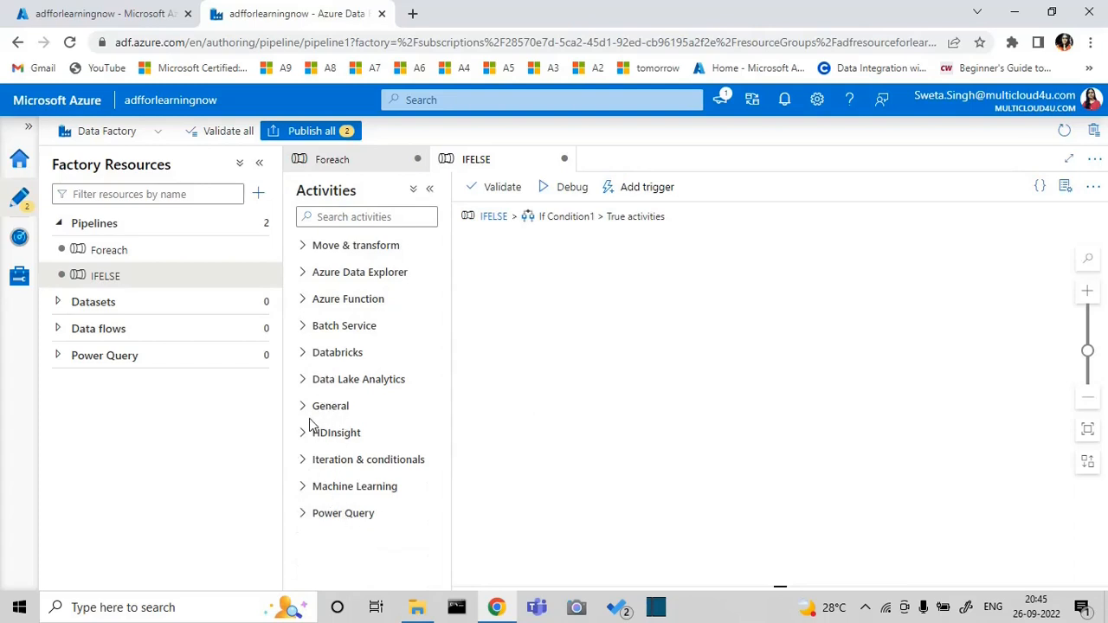
left_click(306, 408)
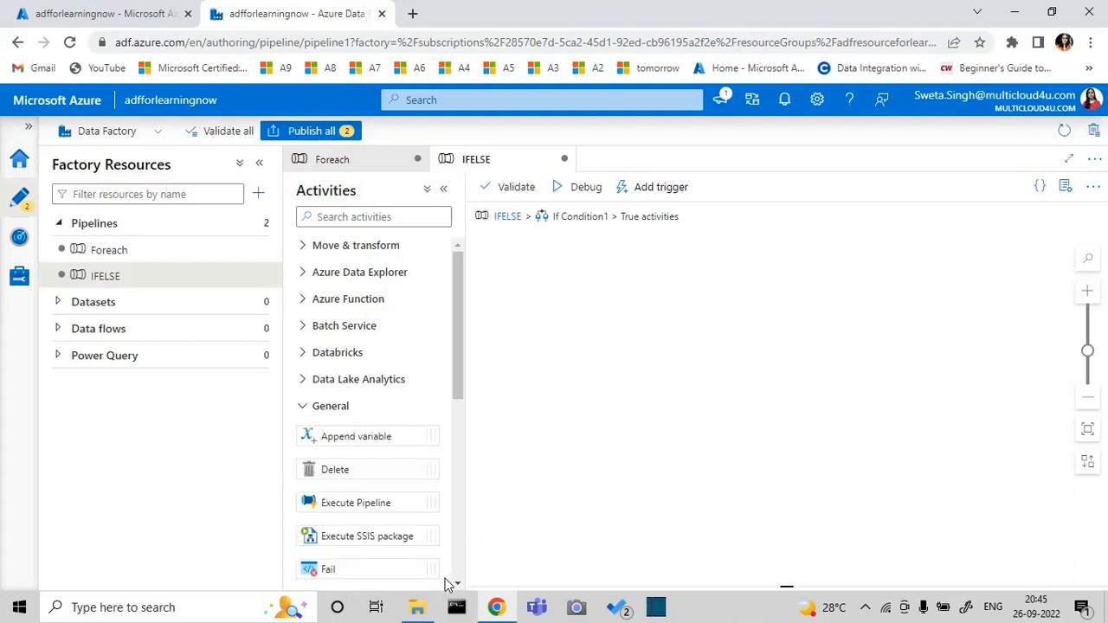
left_click(457, 585)
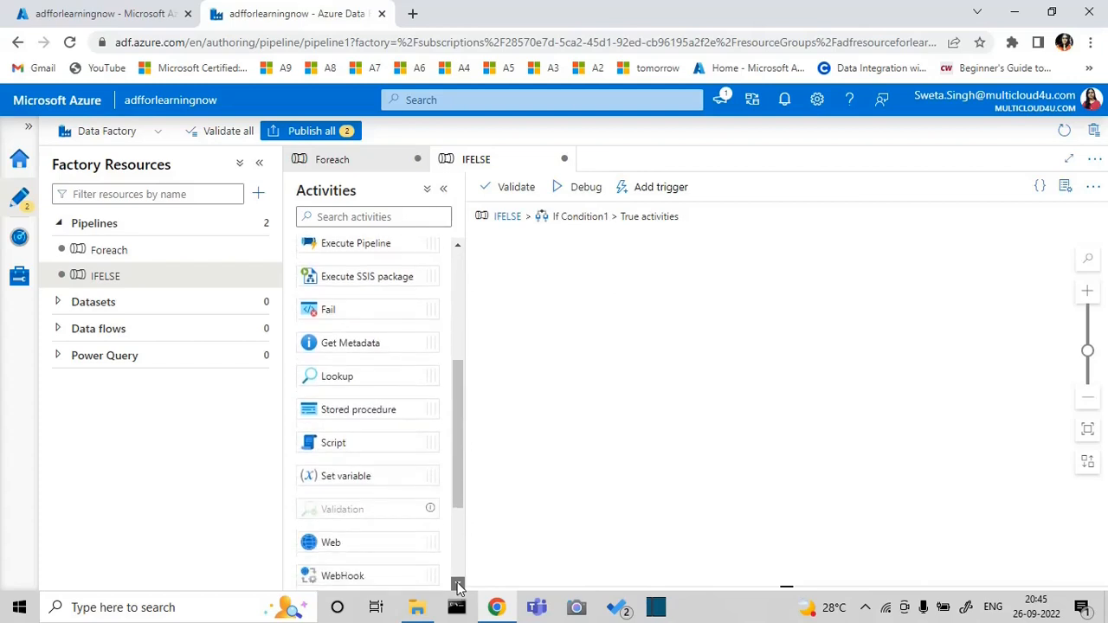
left_click_drag(369, 476, 673, 326)
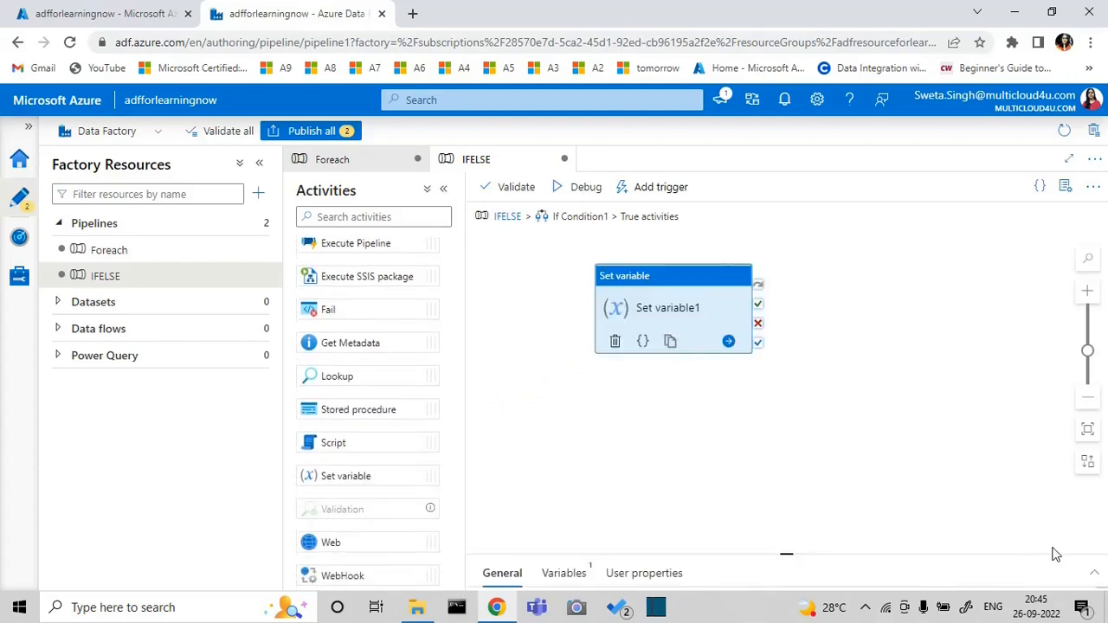
Create a String variable named Result and use it as the target of Set variable1
left_click(1093, 572)
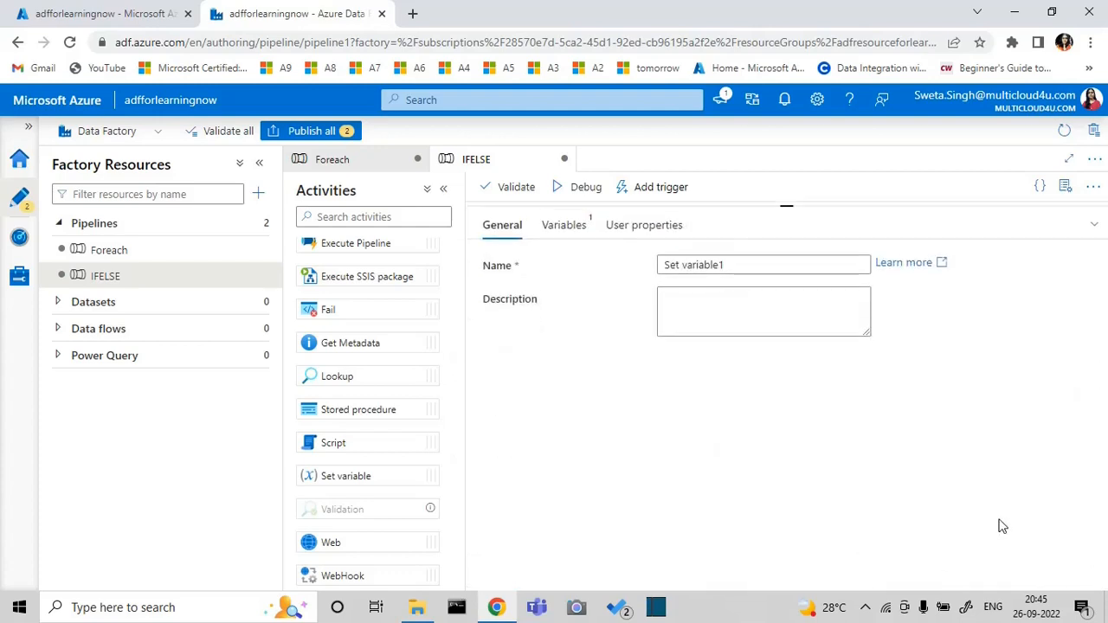
left_click(578, 228)
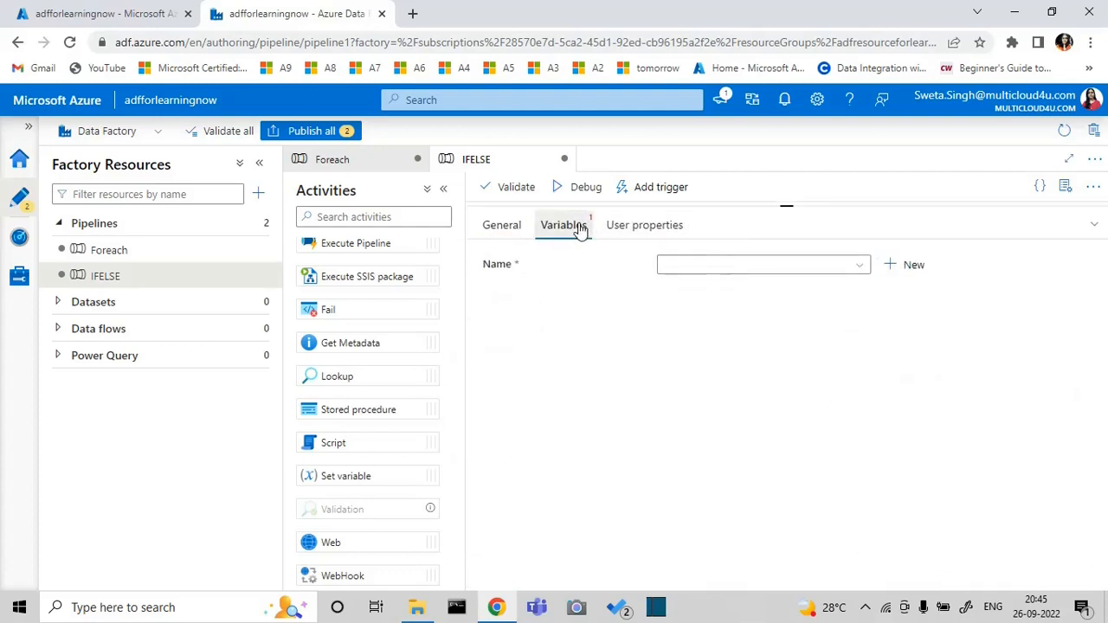
left_click(860, 269)
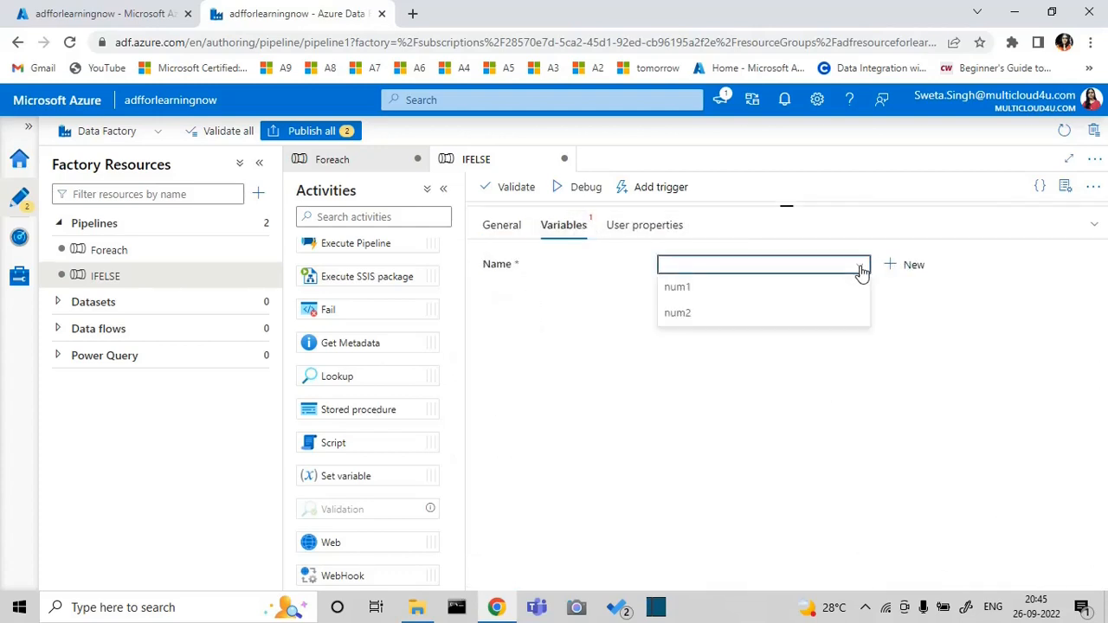
left_click(860, 269)
left_click(900, 269)
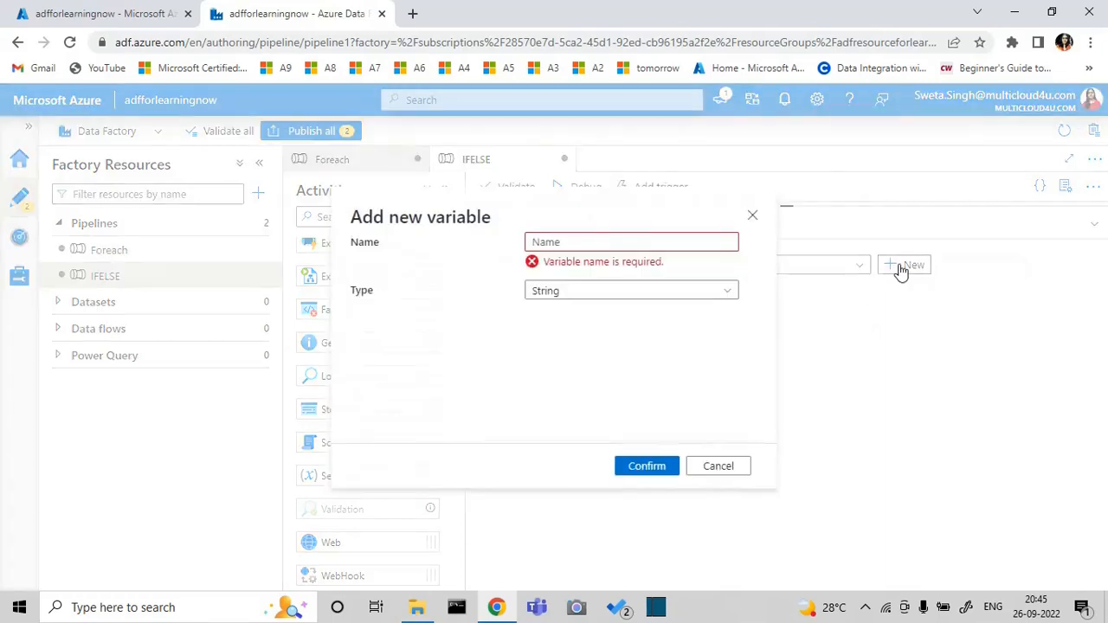
left_click(630, 240)
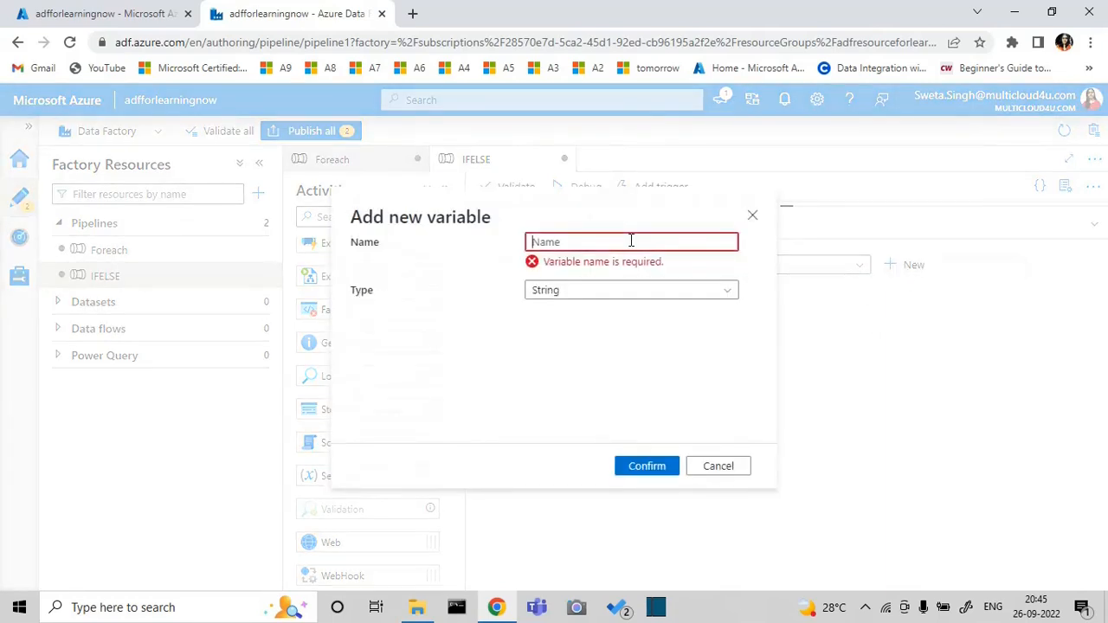
type("Resul")
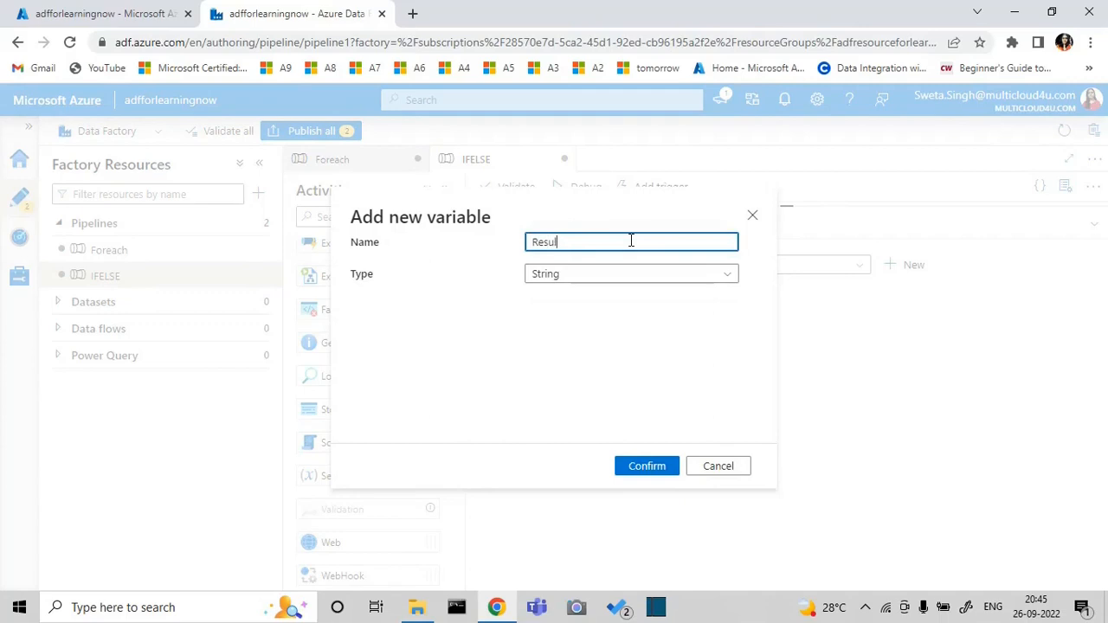
type("t")
left_click(648, 466)
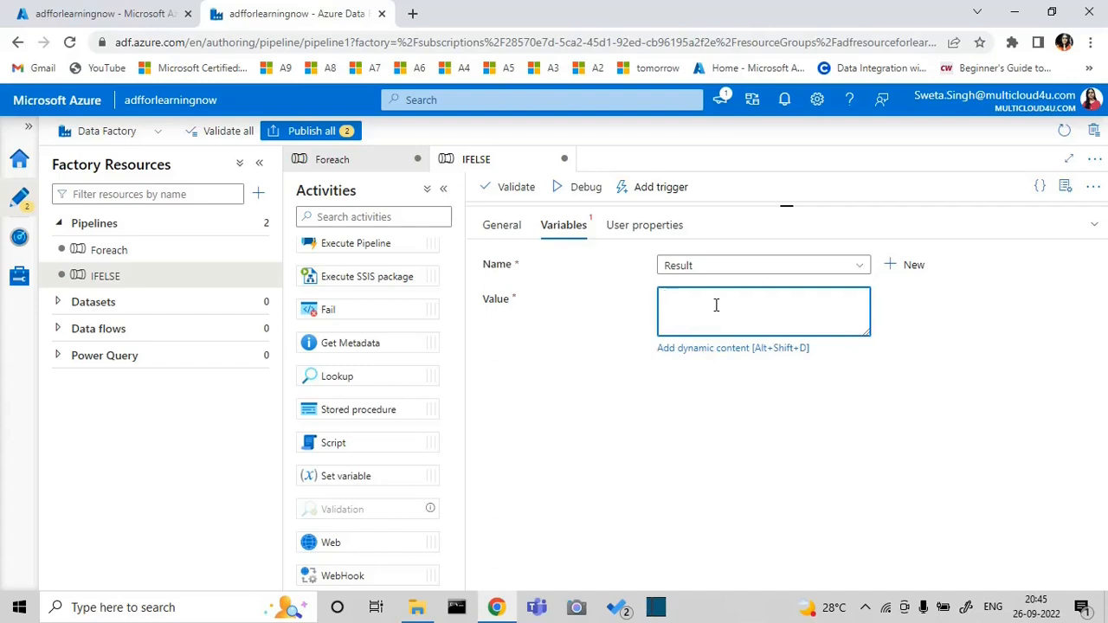
Start a dynamic content expression for the value of Result with the math function sub
left_click(706, 348)
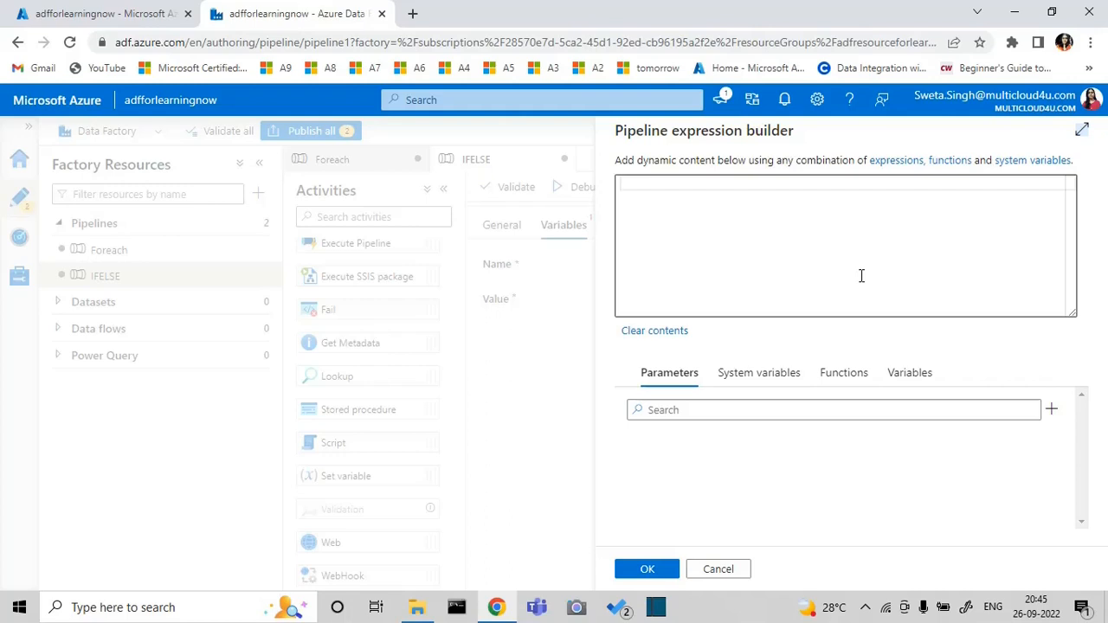
left_click(853, 377)
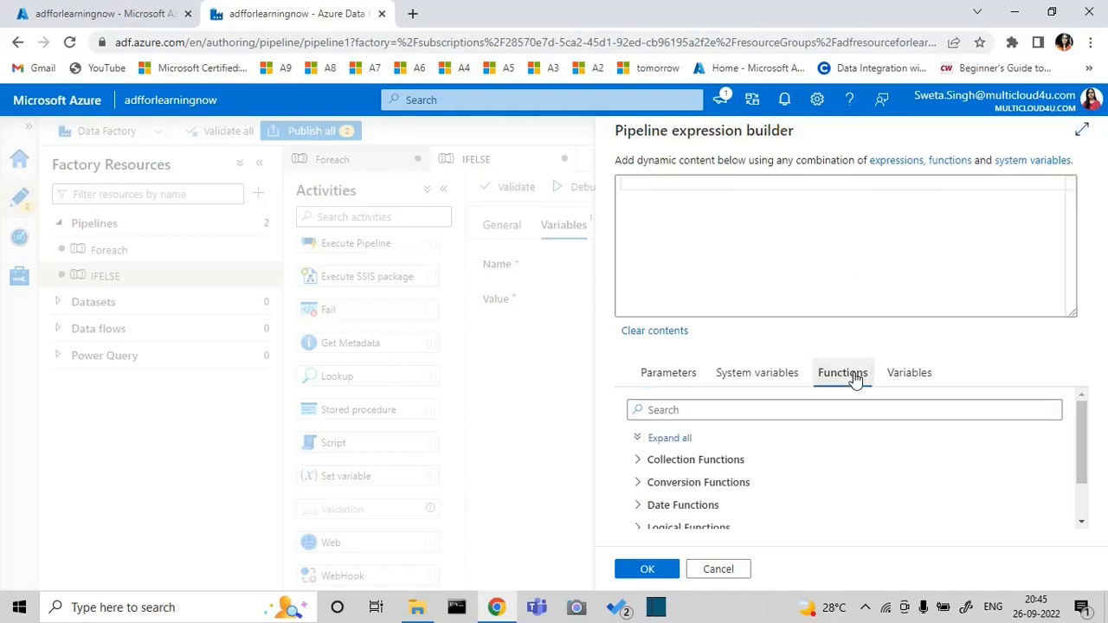
left_click(1080, 522)
left_click(637, 495)
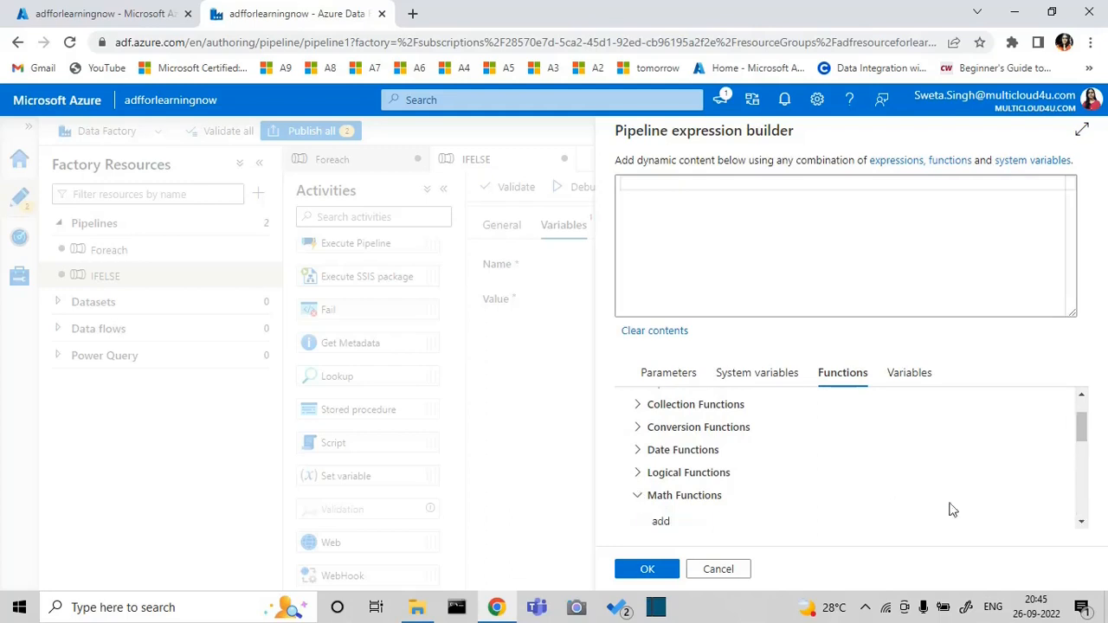
left_click(1081, 523)
left_click(1081, 523)
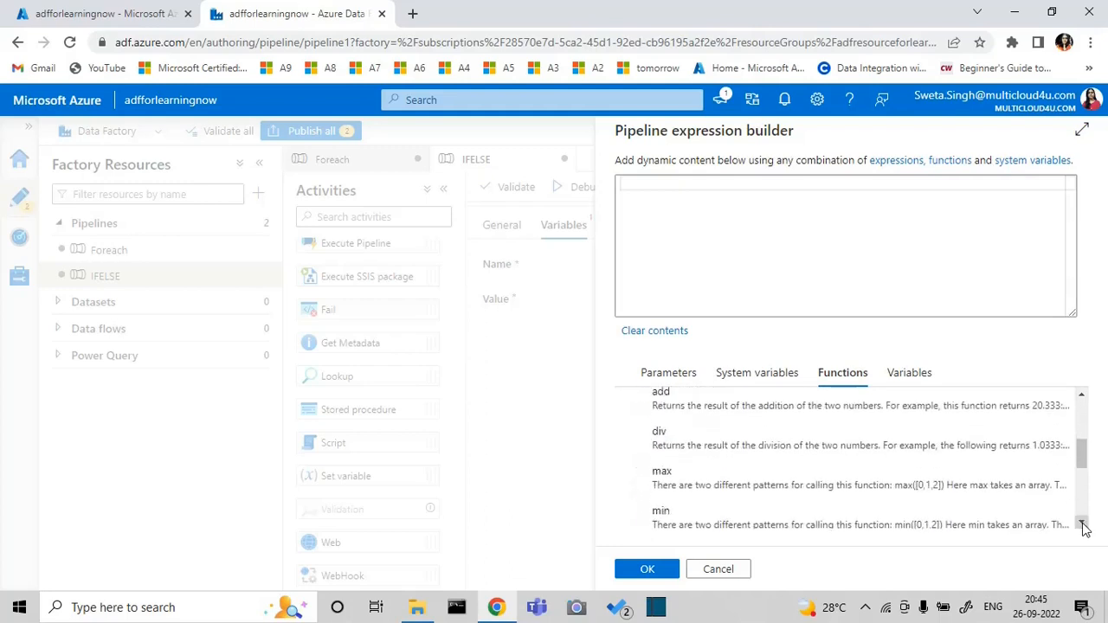
left_click(1081, 523)
left_click(1081, 523)
left_click(1081, 523)
left_click(1081, 522)
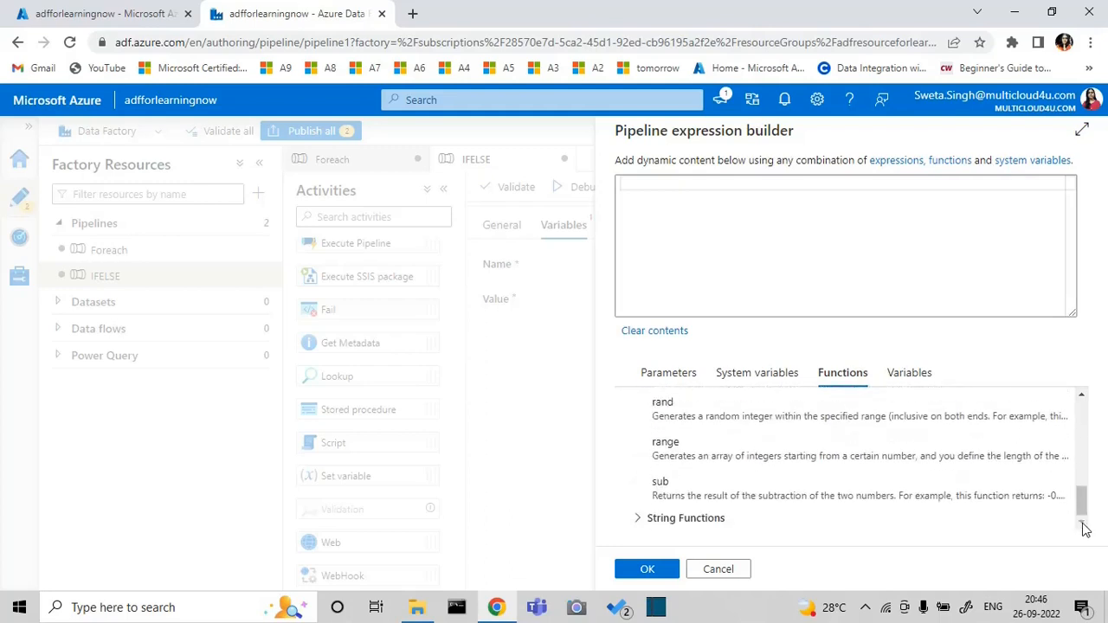
left_click(973, 491)
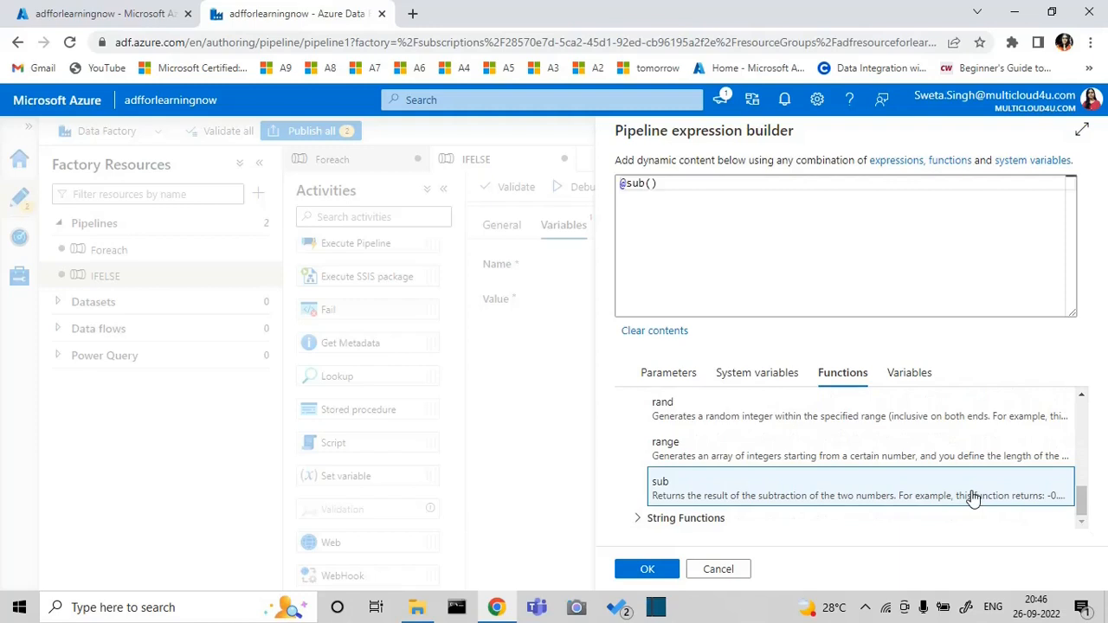
Nest add inside the parentheses of sub, with int(variables('num1')) as its first argument
left_click(650, 184)
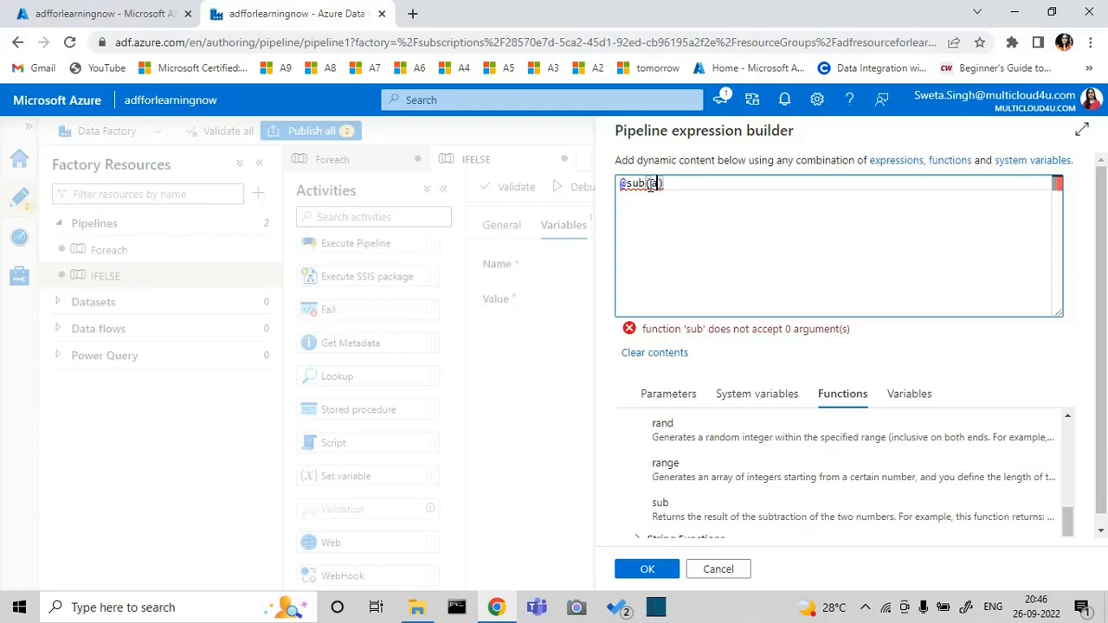
type("add")
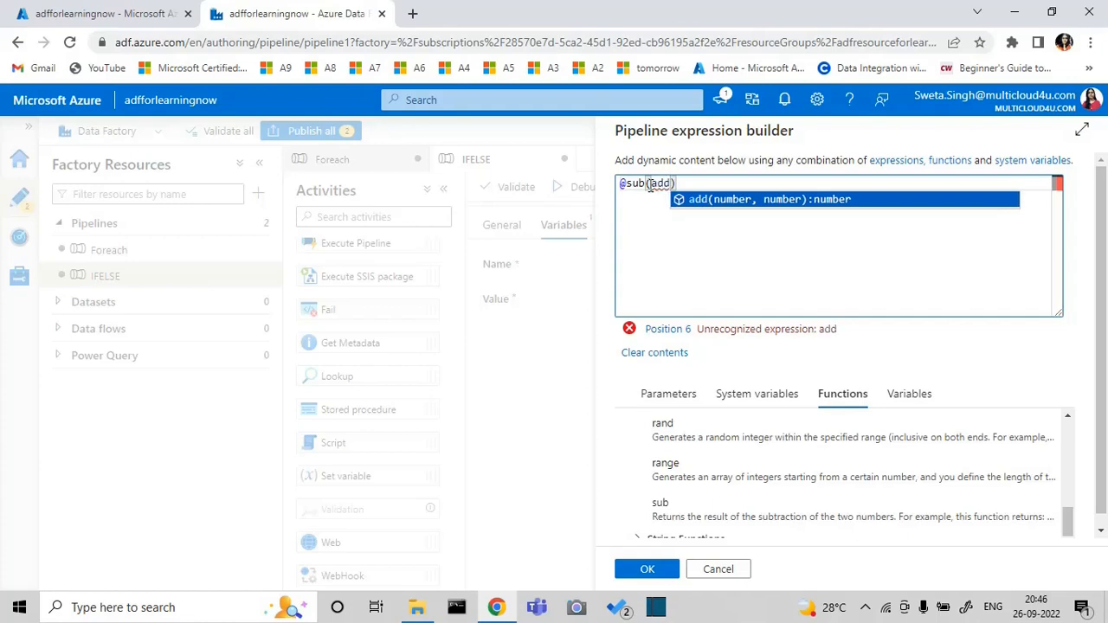
type("(")
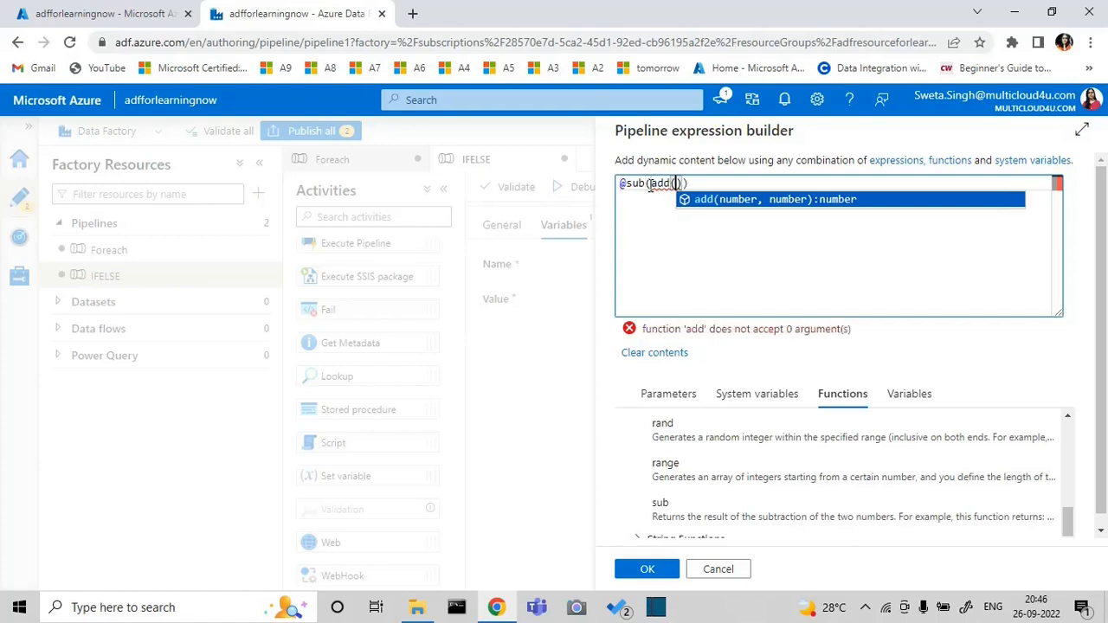
type("int")
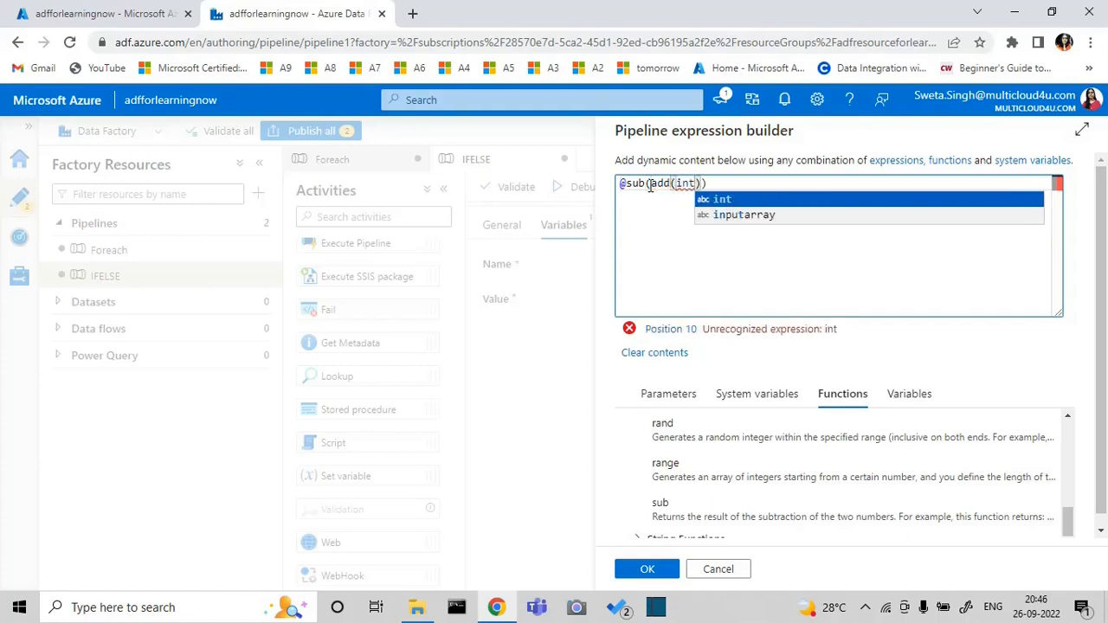
type("(")
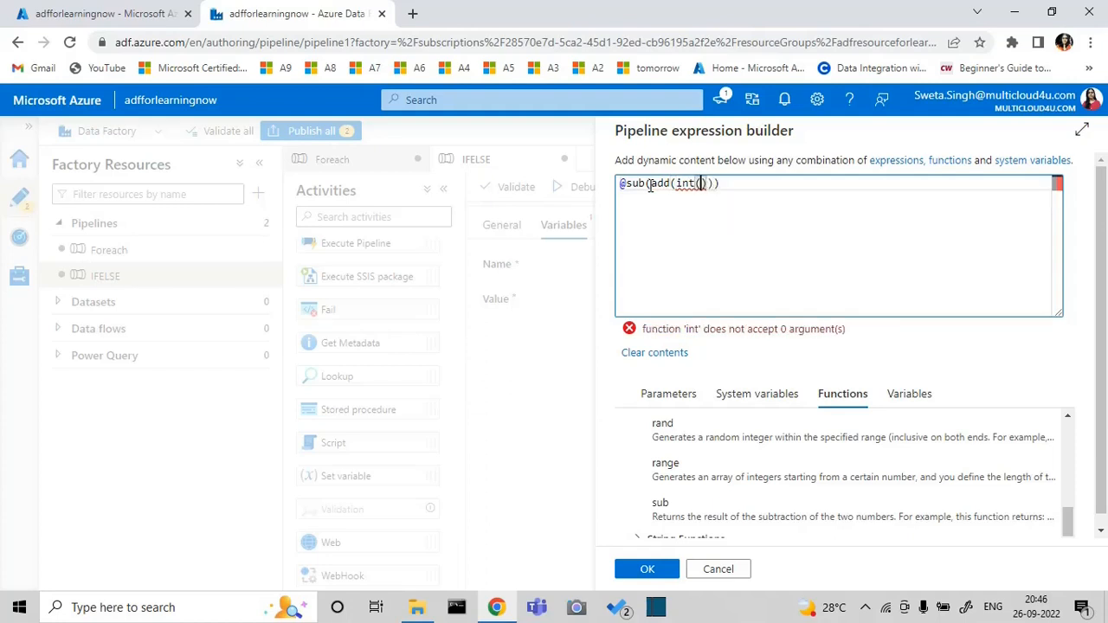
left_click(905, 398)
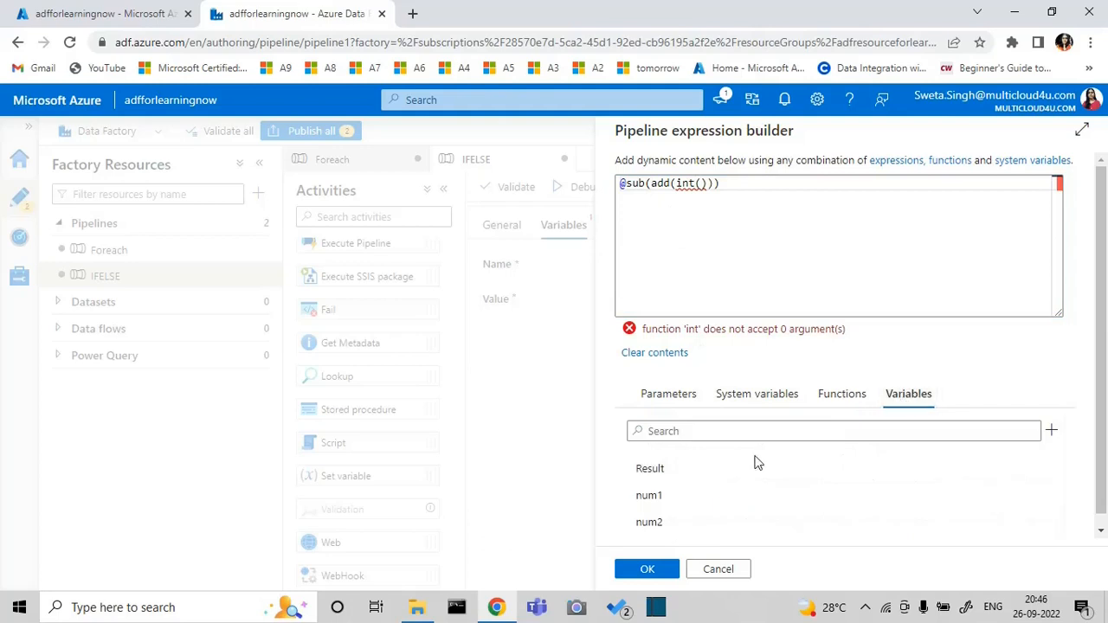
left_click(700, 498)
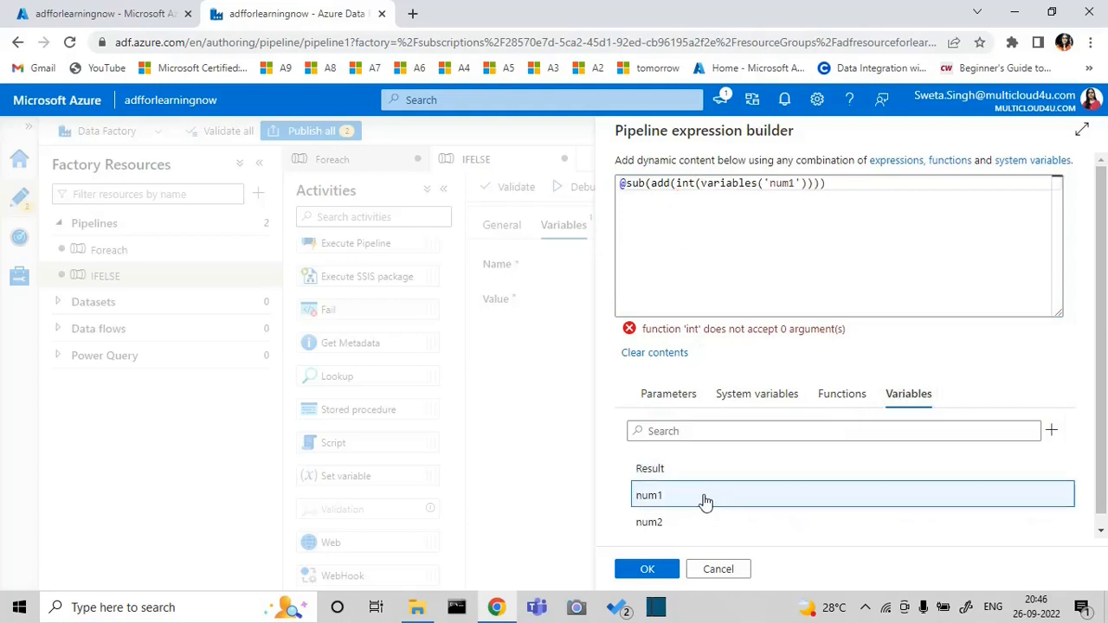
Enter int(variables('num2')) as the second argument of add and 100 as the second argument of sub
left_click(812, 182)
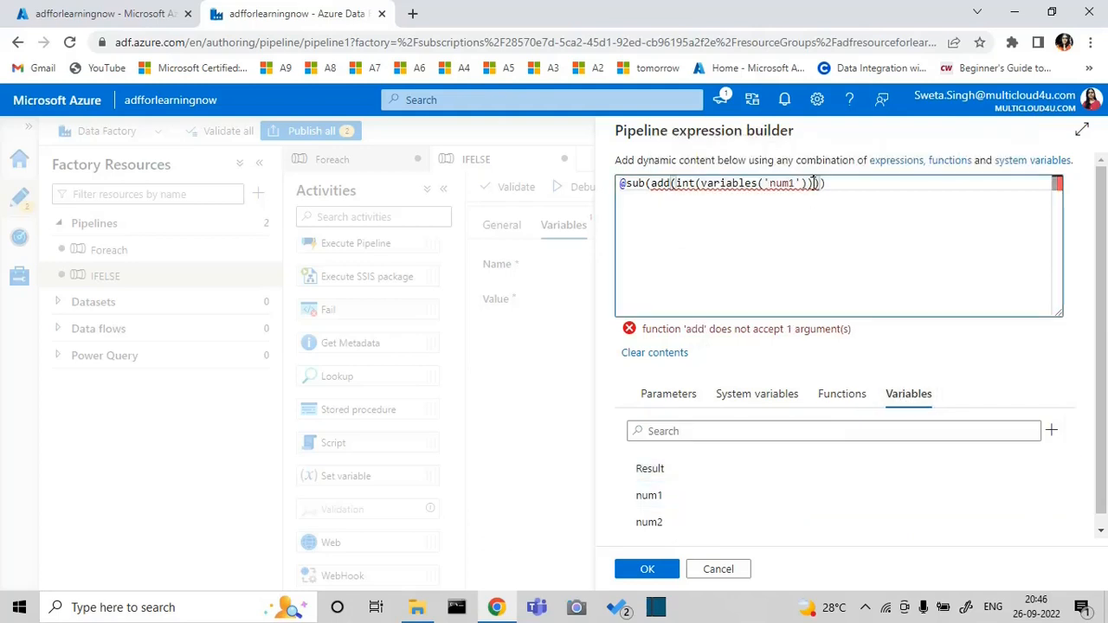
type(",int")
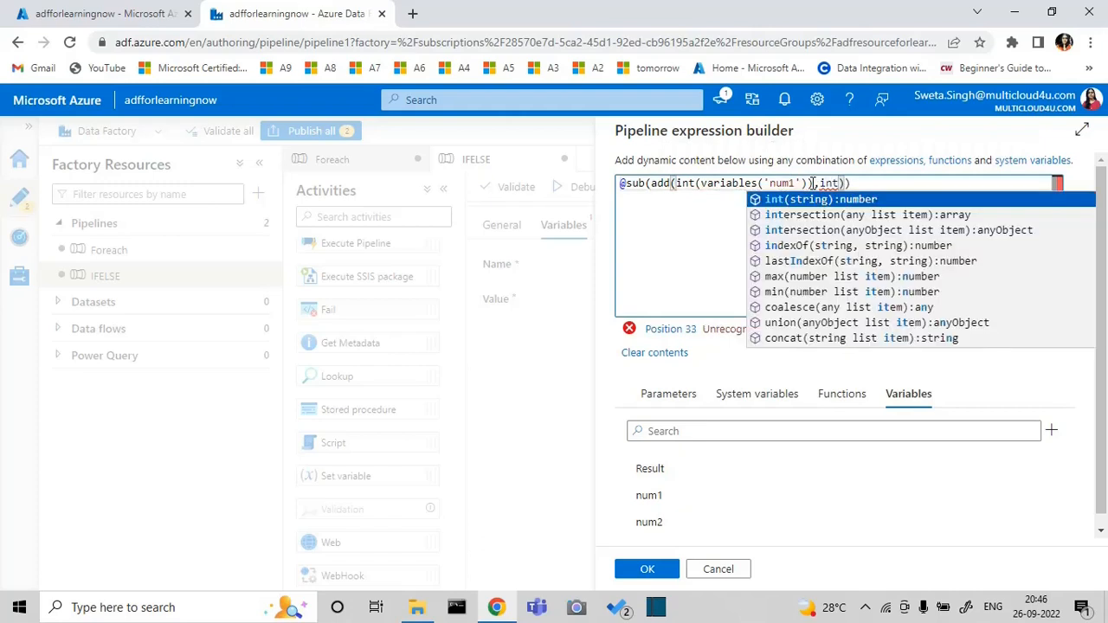
type("(")
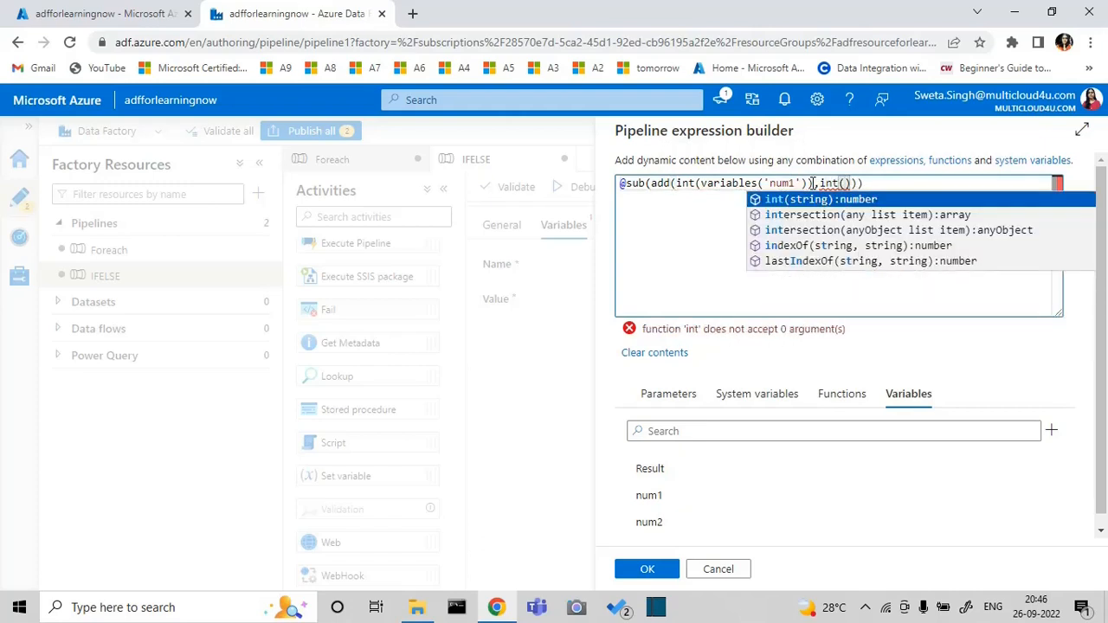
left_click(655, 522)
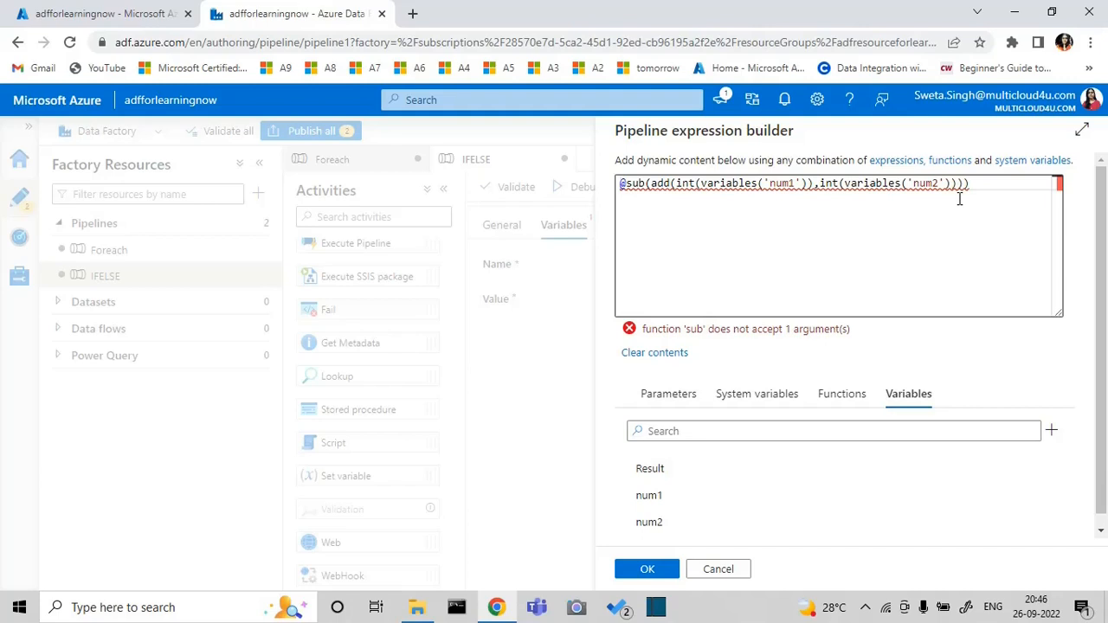
mouse_move(956, 188)
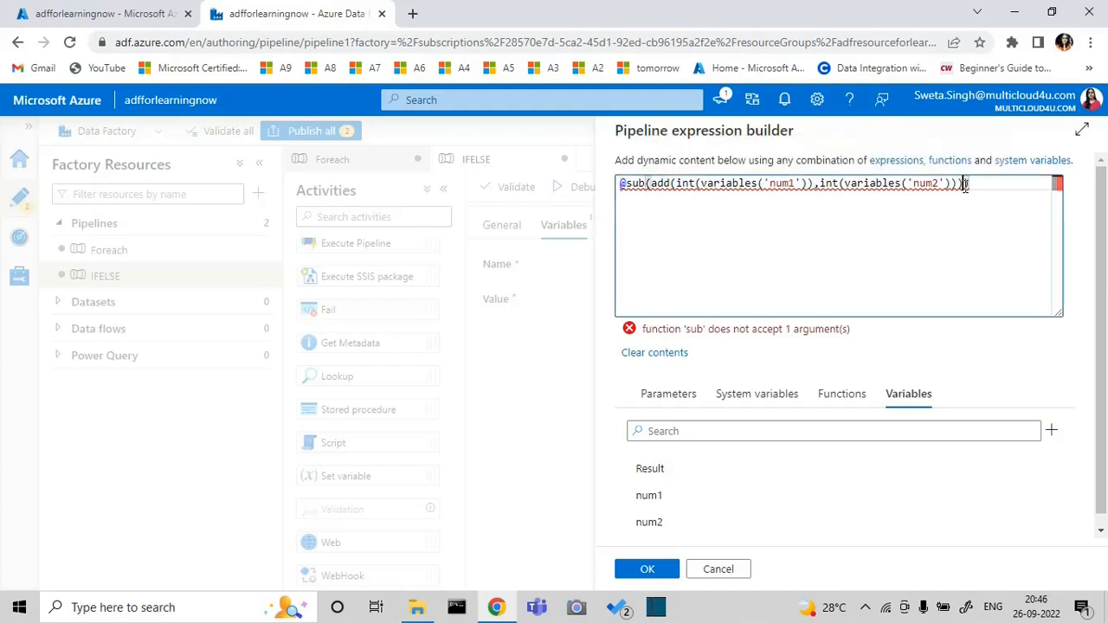
left_click(965, 183)
type(",100")
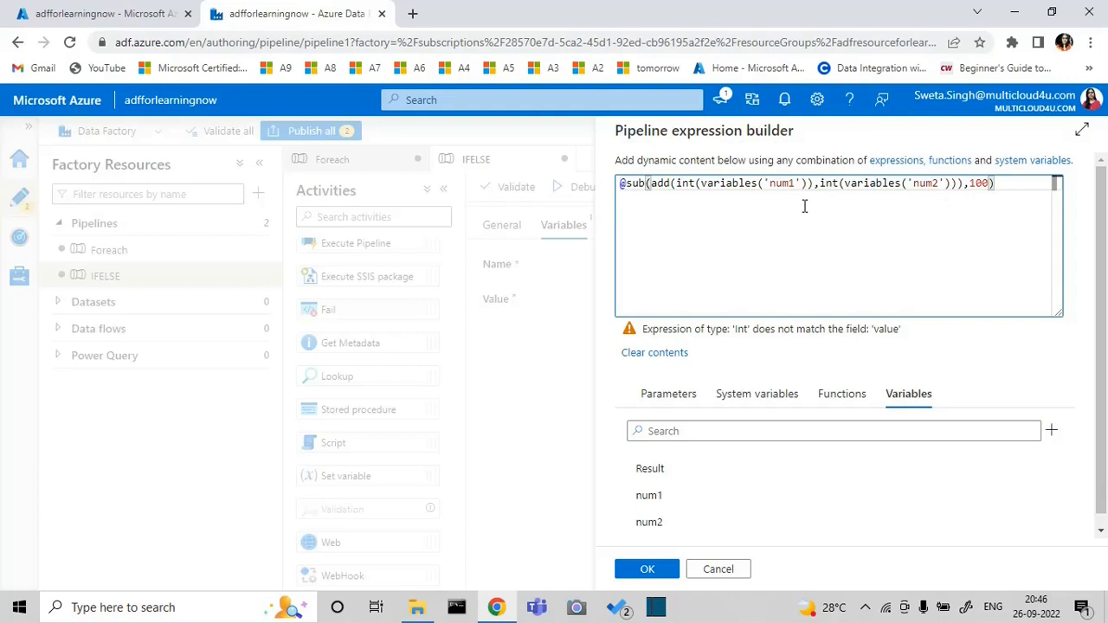
left_click(627, 183)
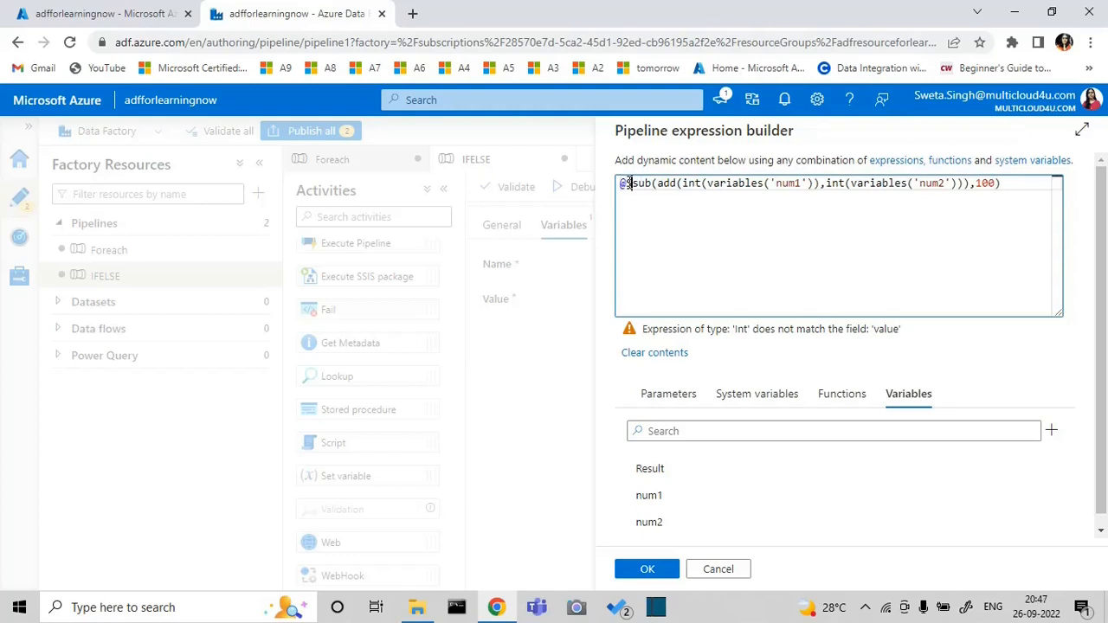
type("string")
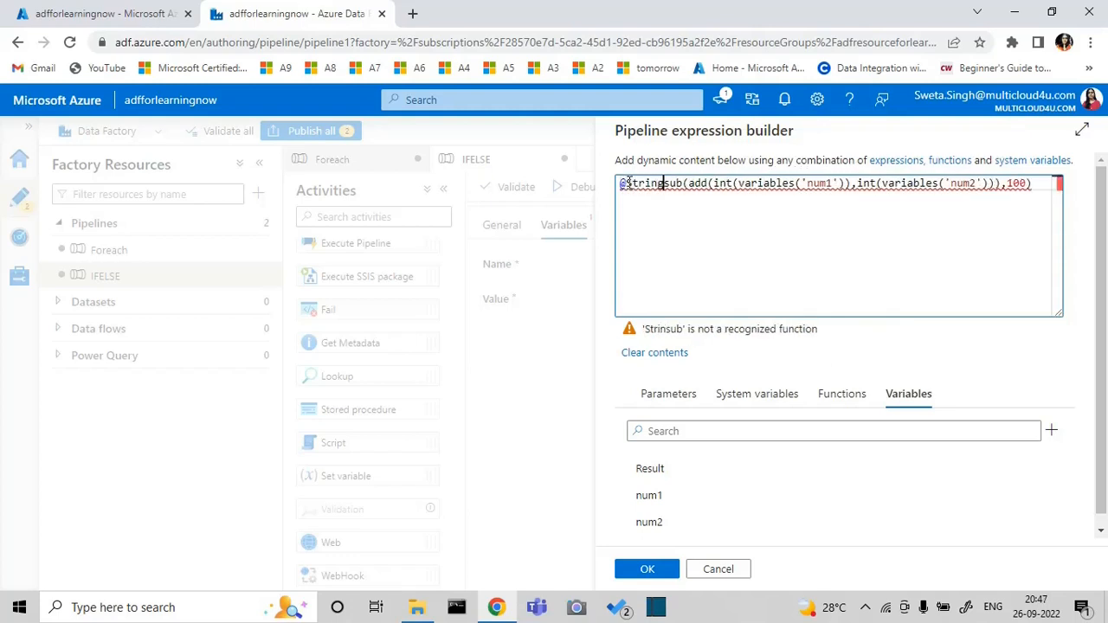
type("(")
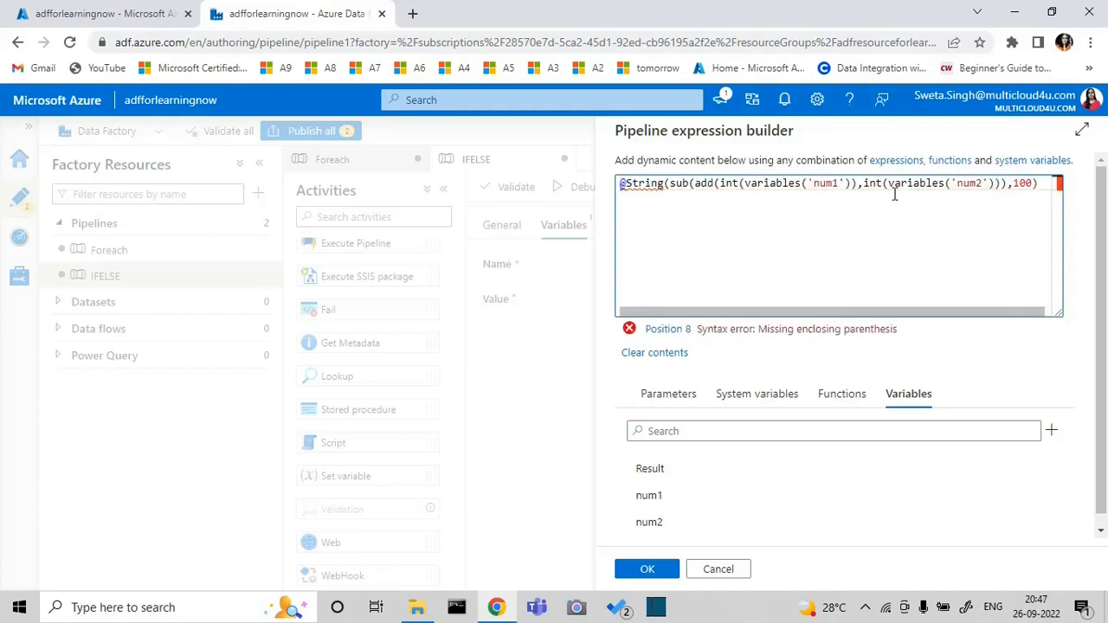
left_click(1041, 189)
type(")")
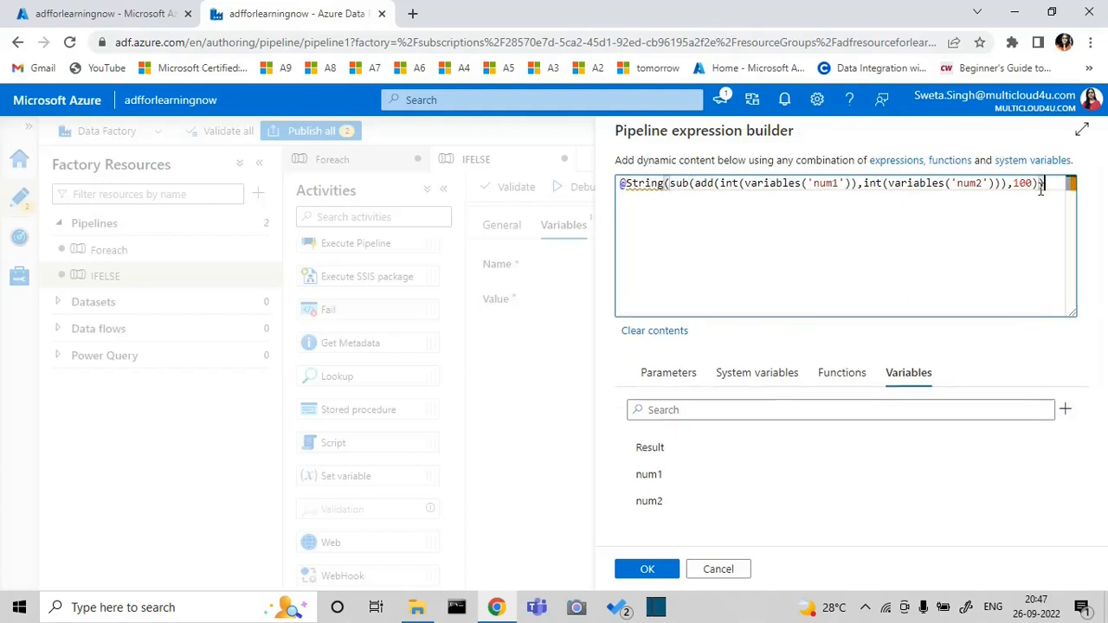
left_click(671, 568)
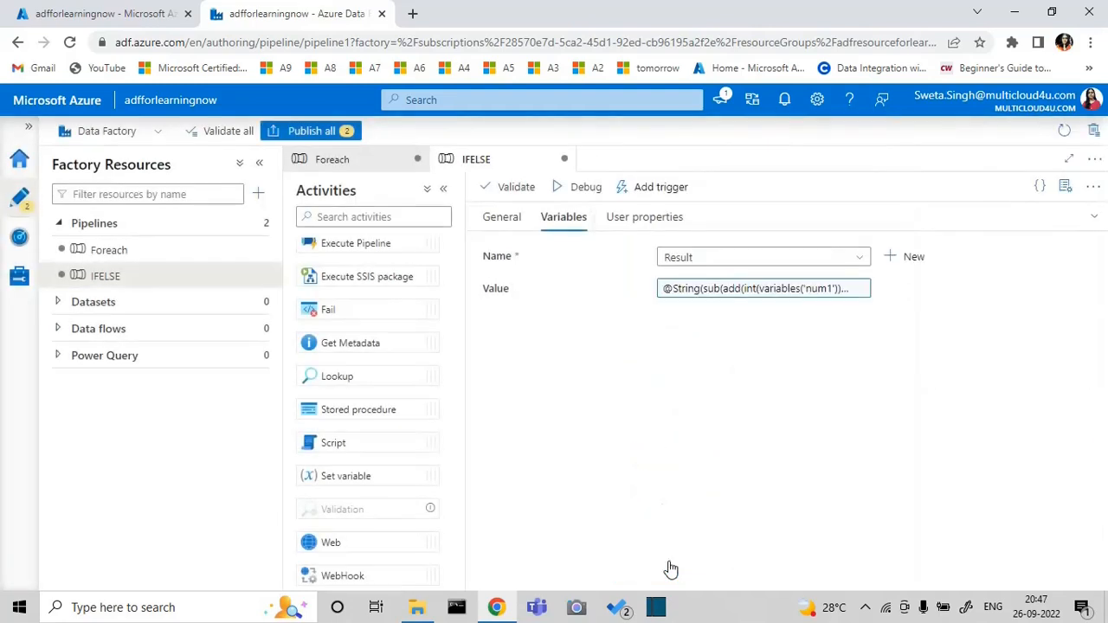
Open the False activities of If Condition1 in the IFELSE pipeline and add a Set variable activity there
left_click(1094, 220)
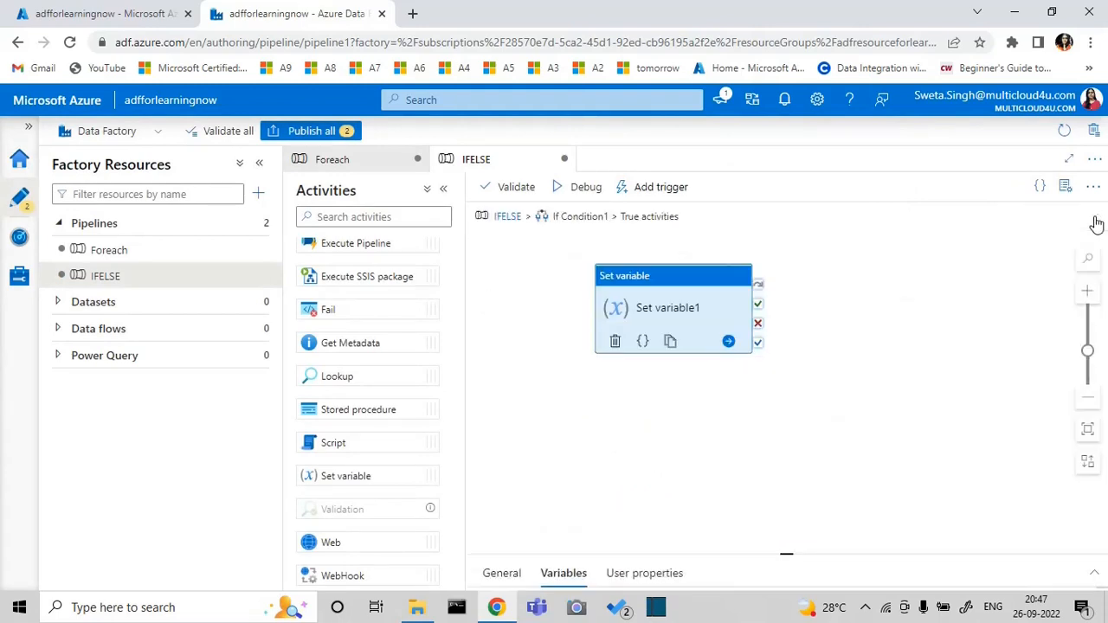
left_click(509, 218)
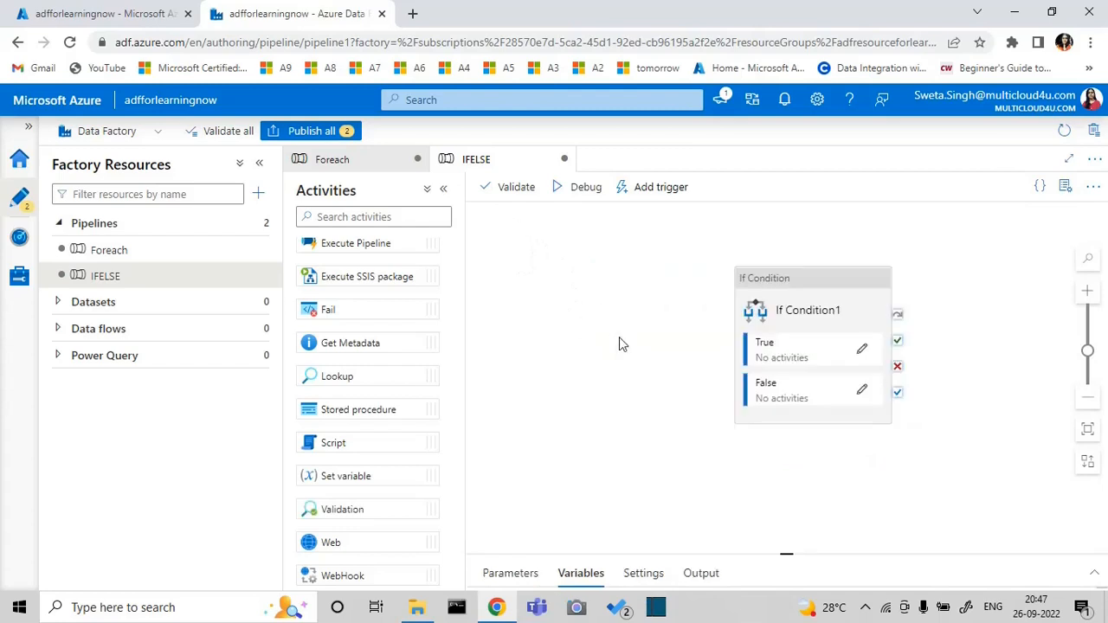
left_click(813, 407)
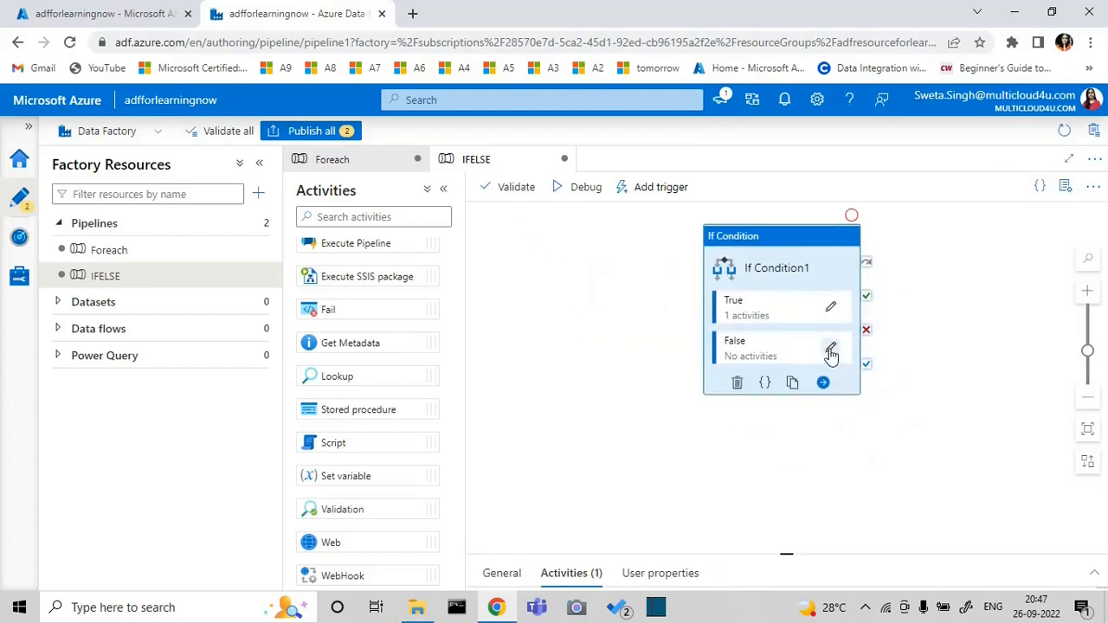
left_click(830, 349)
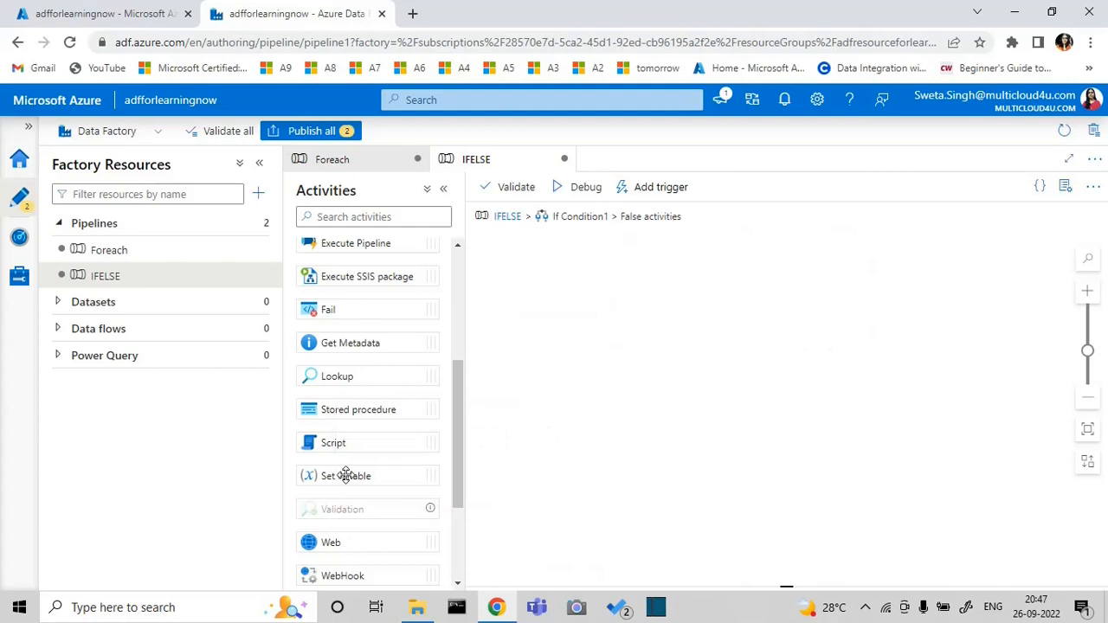
left_click_drag(346, 477, 736, 322)
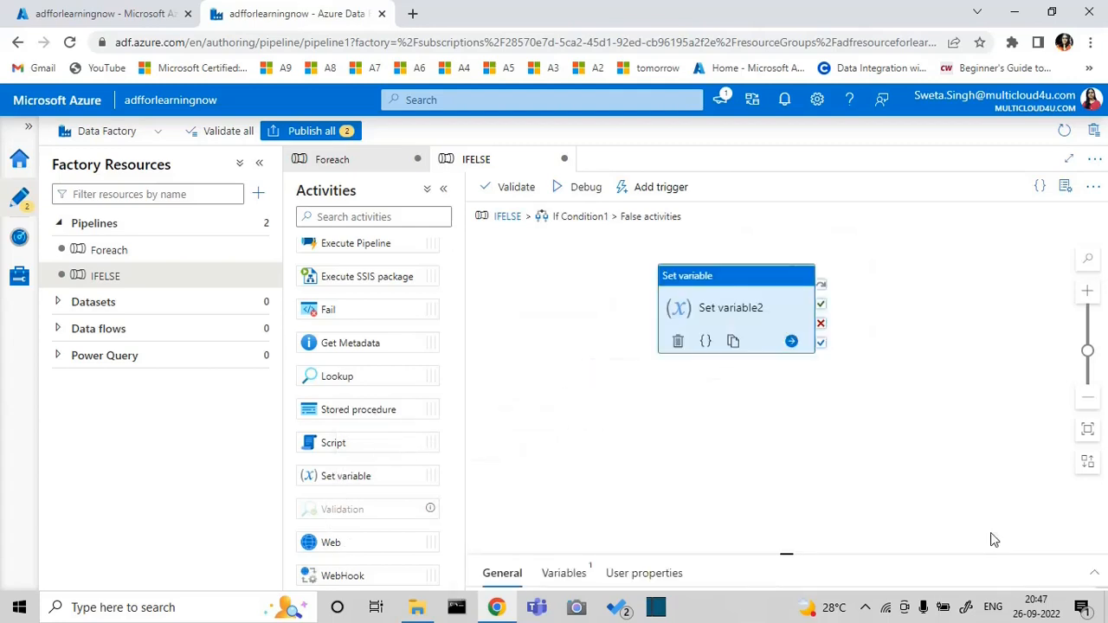
Create a new String variable named Result2 as the target of the False branch's Set variable activity
left_click(1094, 575)
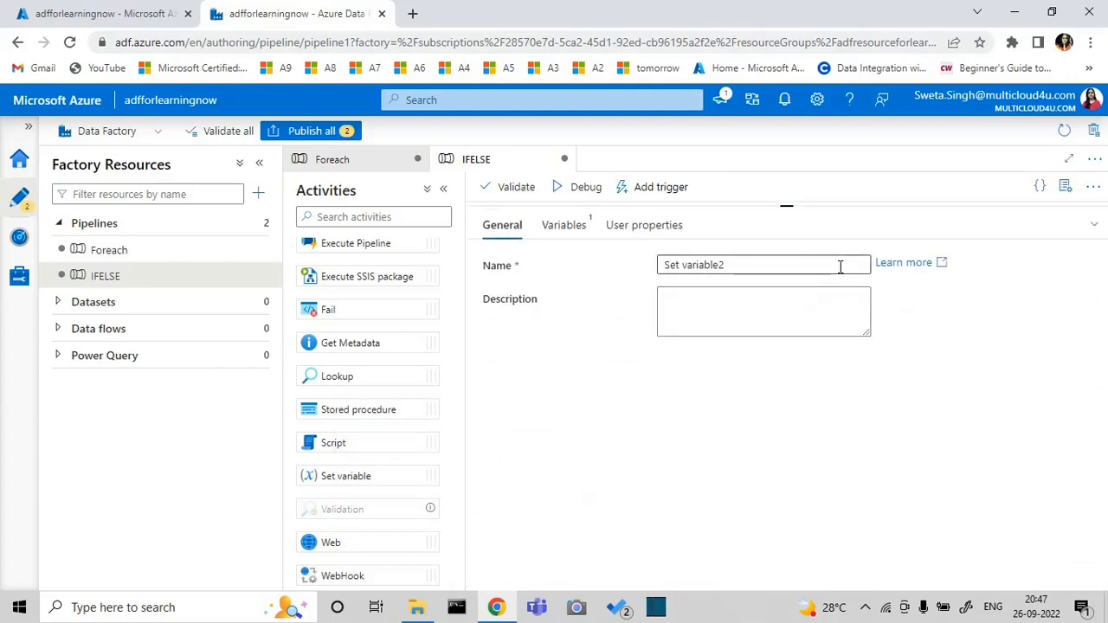
left_click(577, 228)
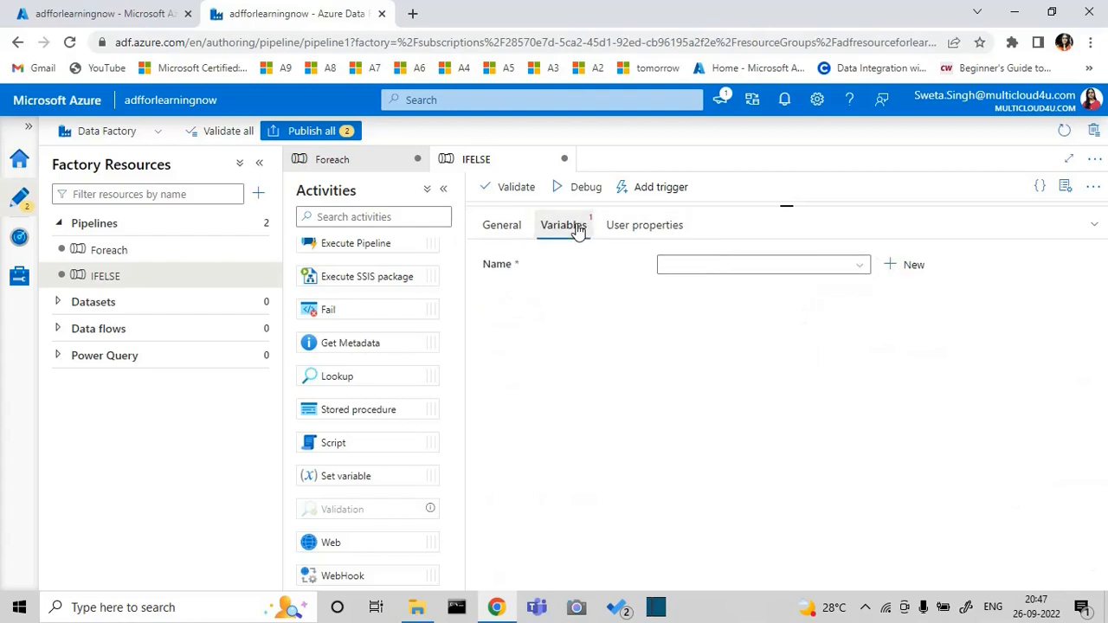
left_click(917, 268)
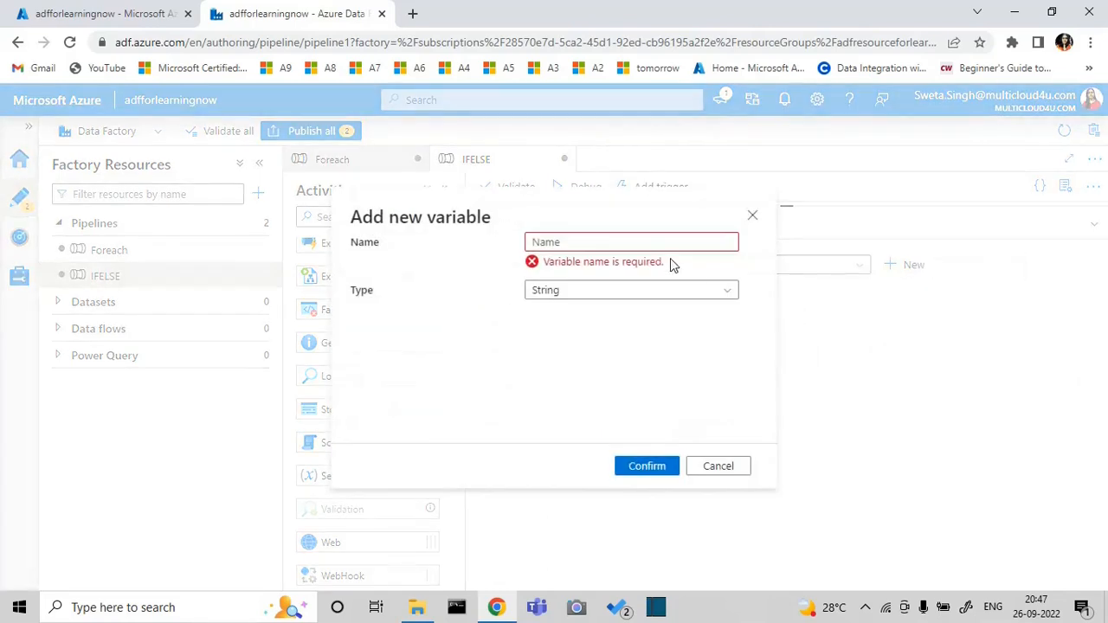
left_click(647, 243)
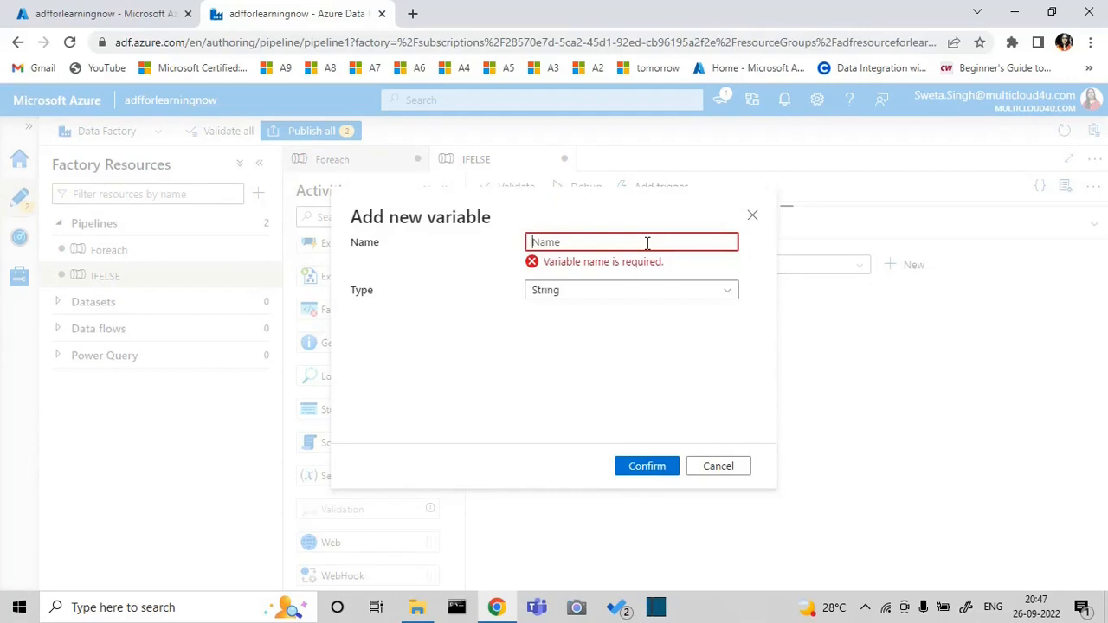
type("Result2")
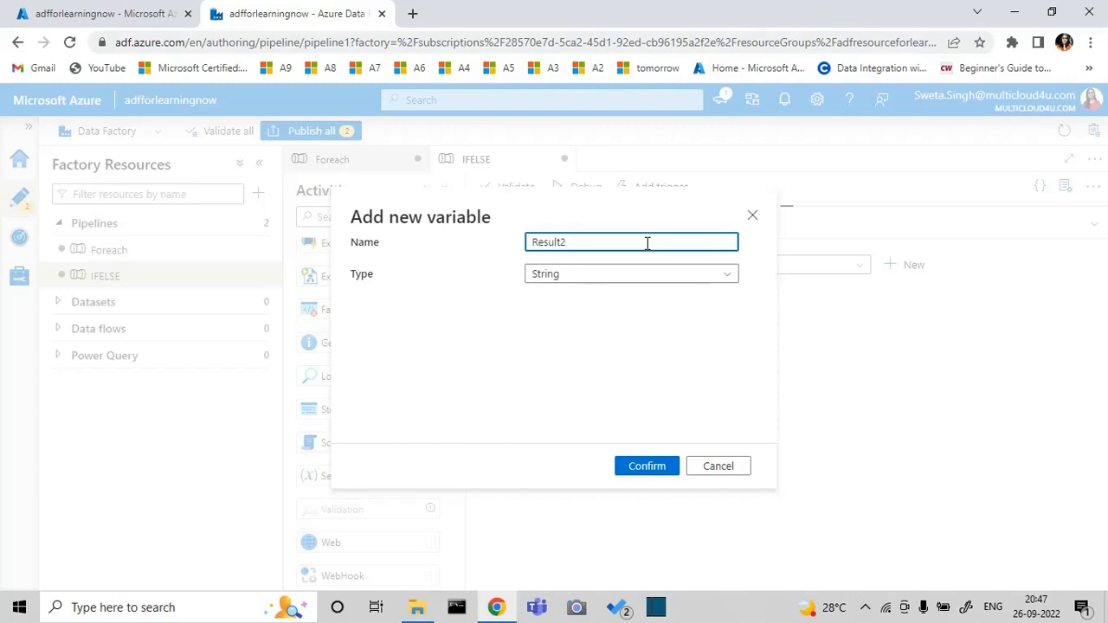
left_click(645, 466)
Start a dynamic content expression for the value of Result2 with the math function add
left_click(757, 299)
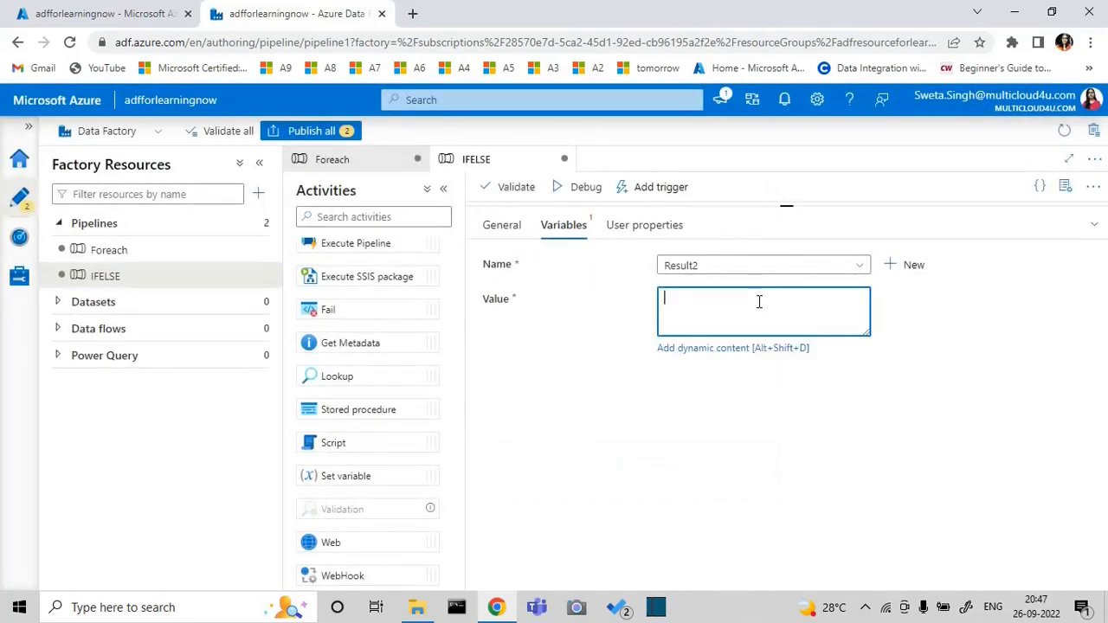
left_click(733, 348)
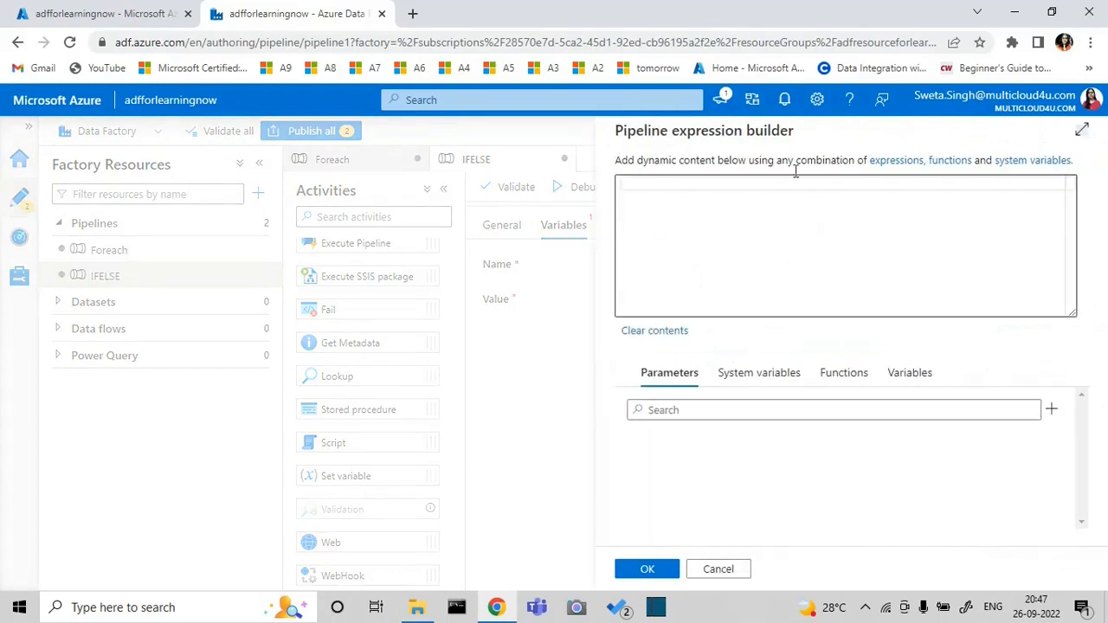
left_click(749, 182)
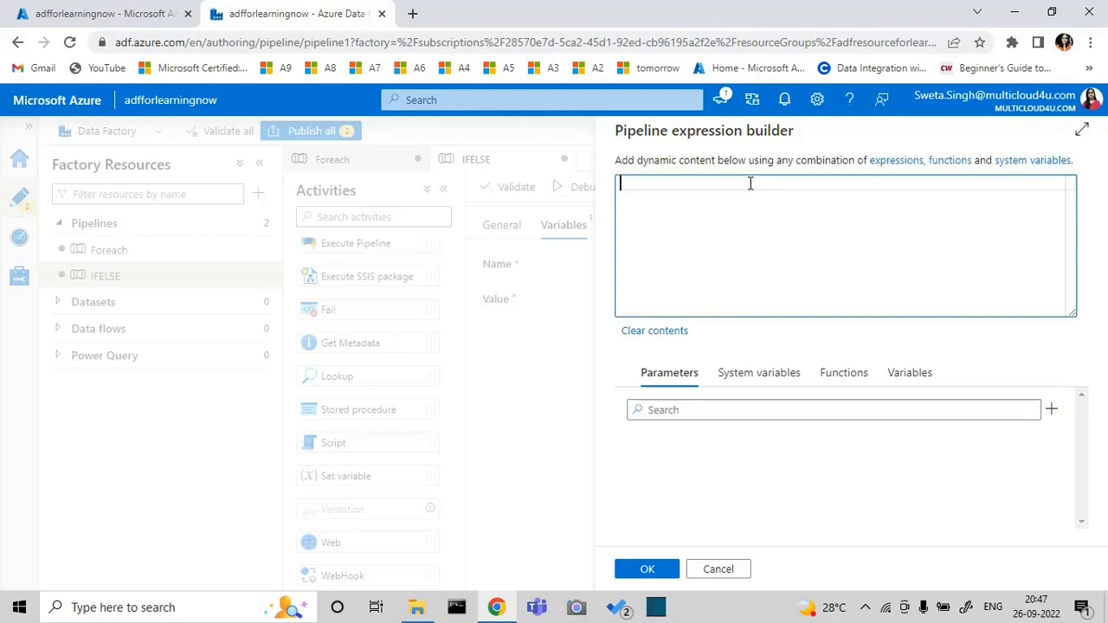
left_click(842, 373)
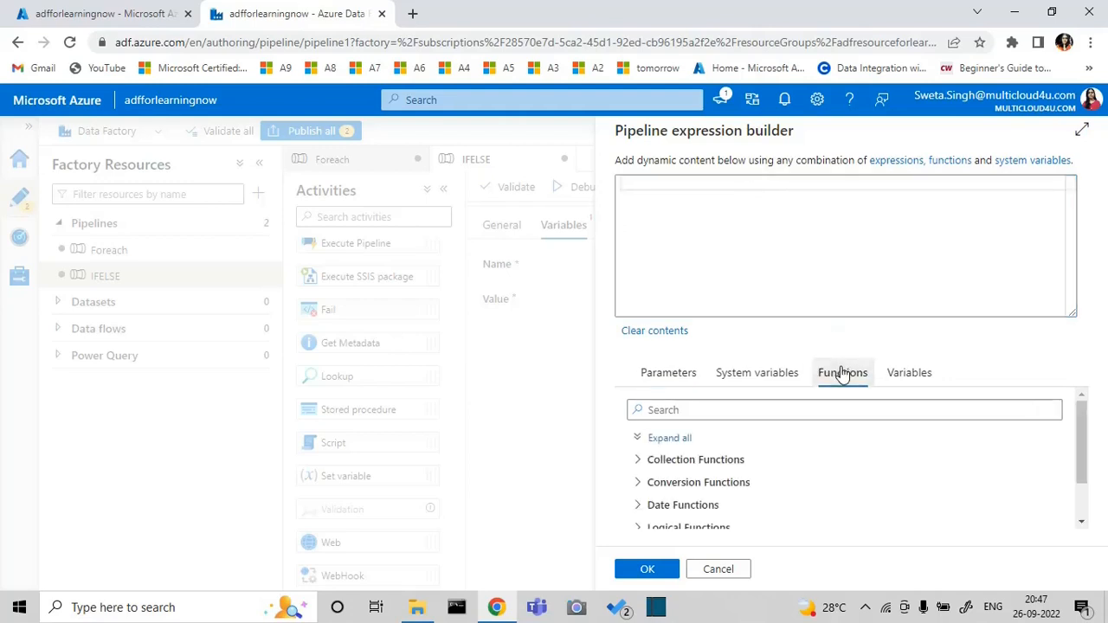
left_click(1081, 519)
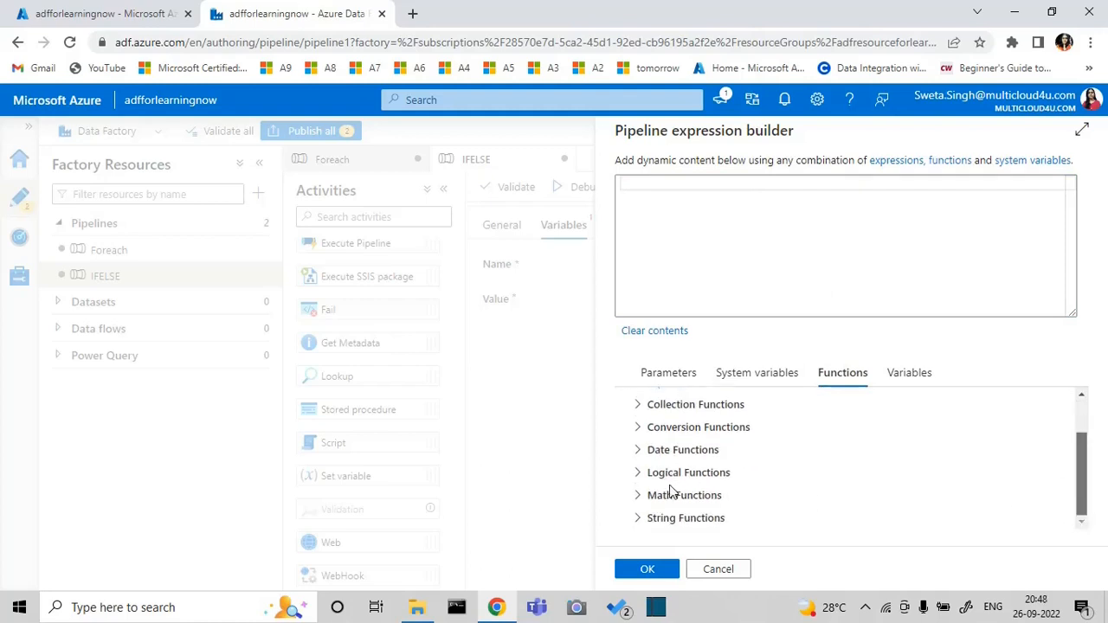
left_click(638, 495)
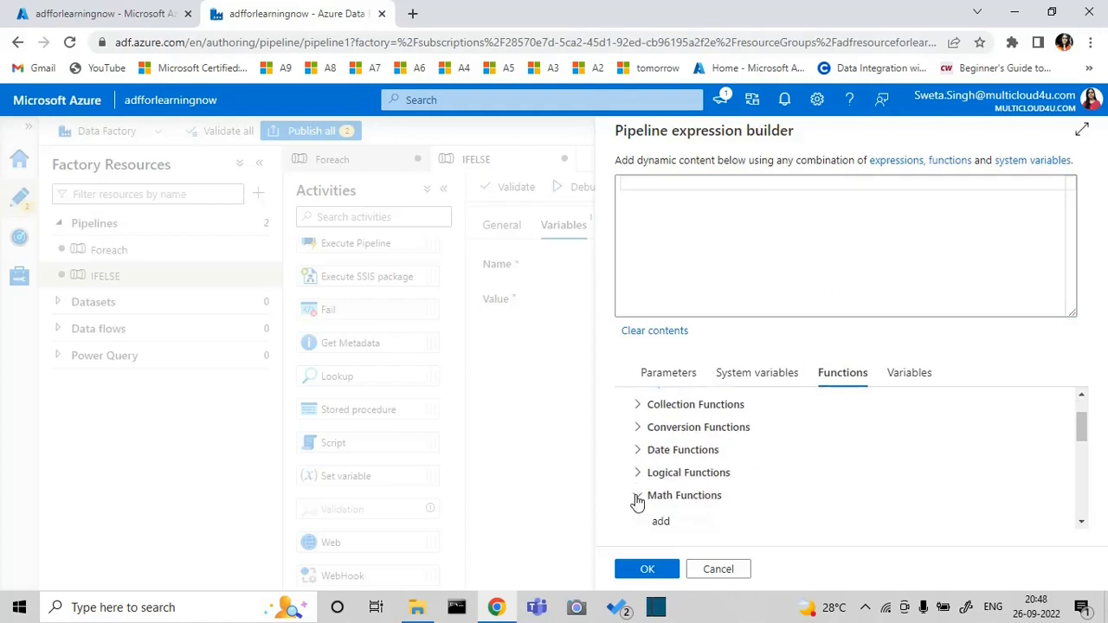
left_click(761, 523)
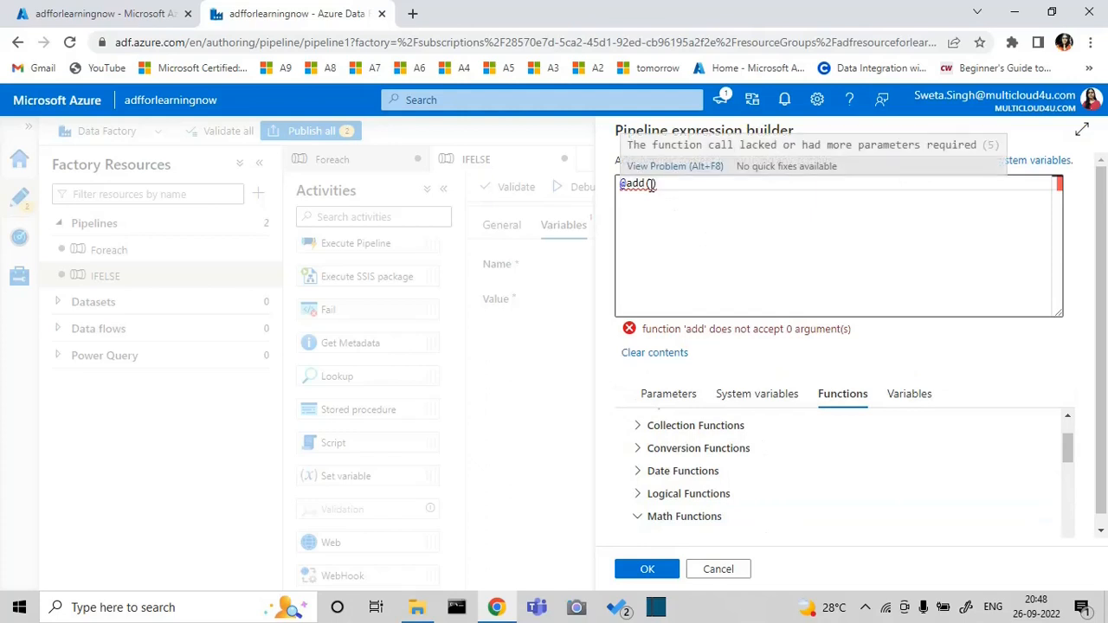
Nest a second add inside the parentheses of add, with int(variables('num1')) as its first argument
left_click(651, 184)
type("add")
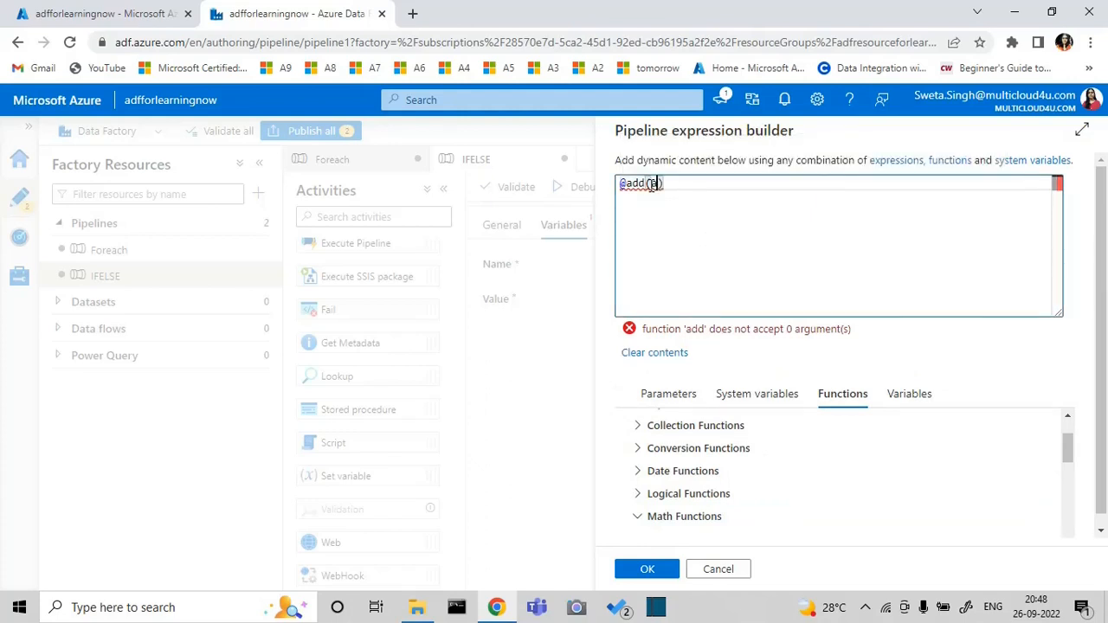
type("(int")
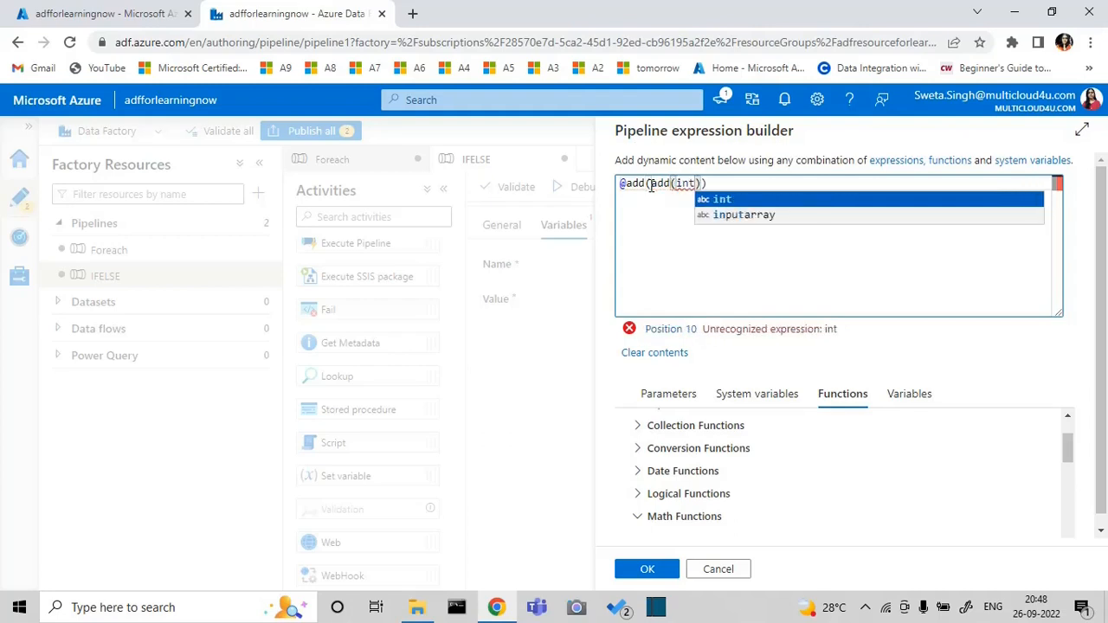
type("(")
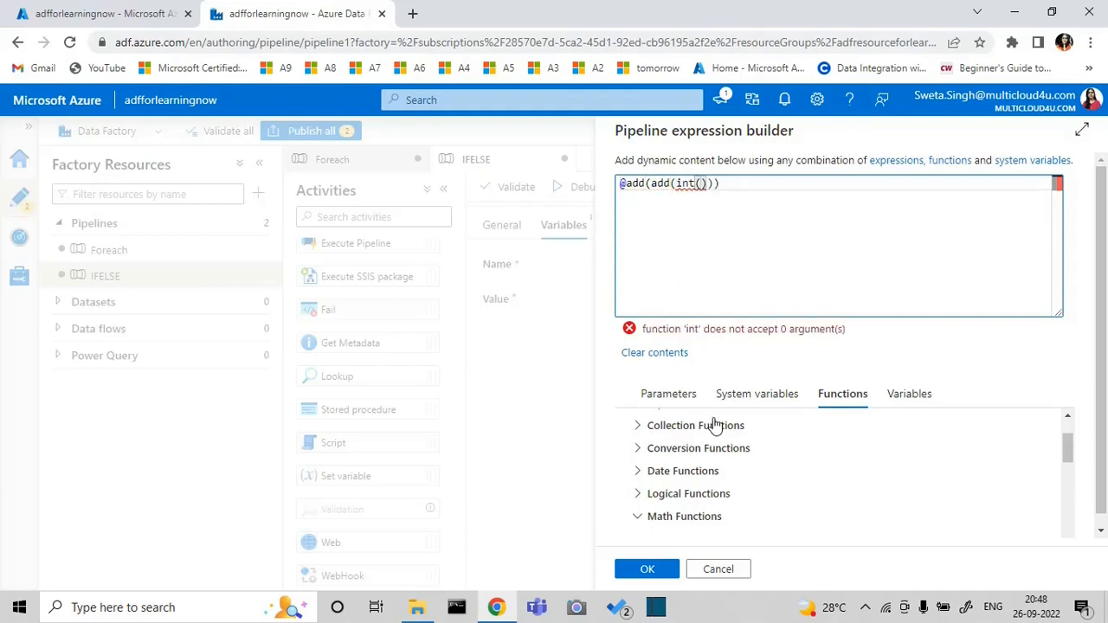
left_click(896, 395)
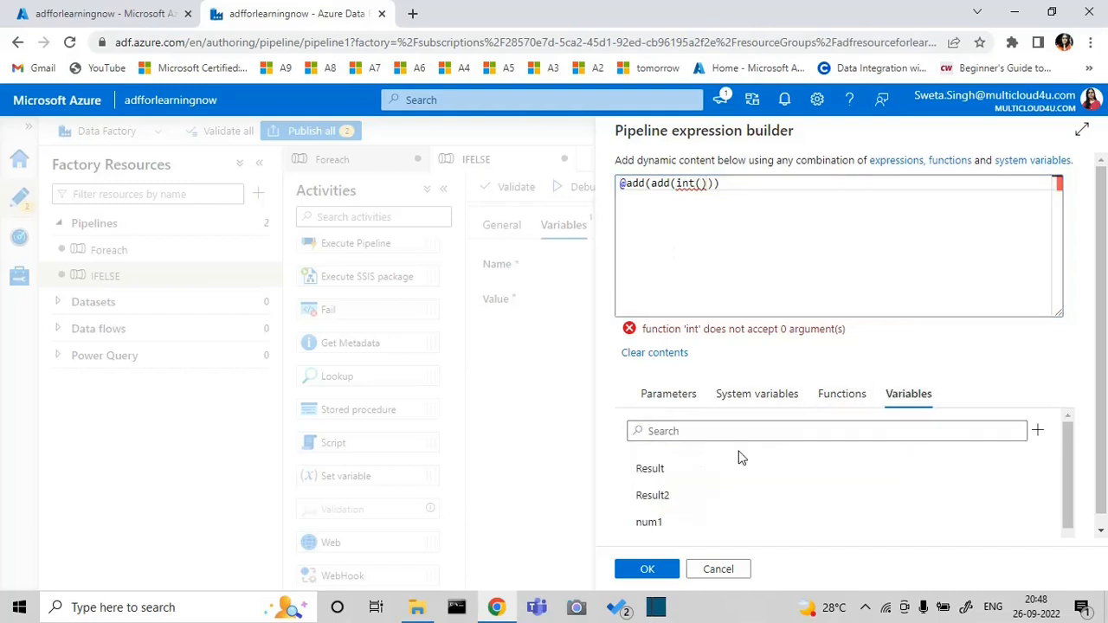
left_click(684, 524)
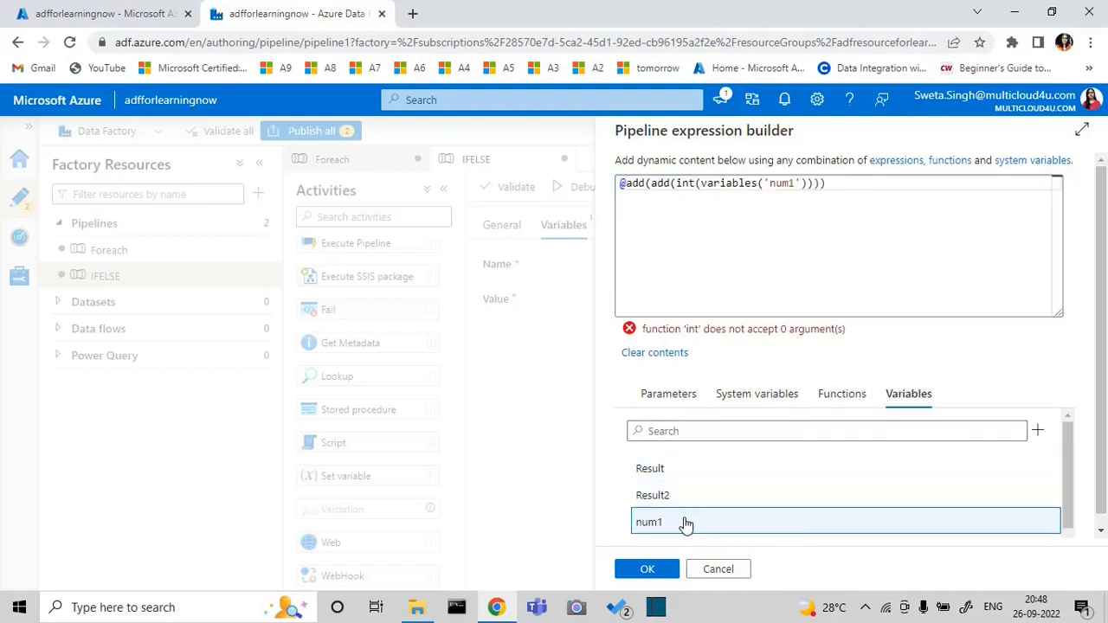
Enter int(variables('num2')) as the second argument of the inner add and 100 as the second argument of the outer add
left_click(815, 185)
type(",")
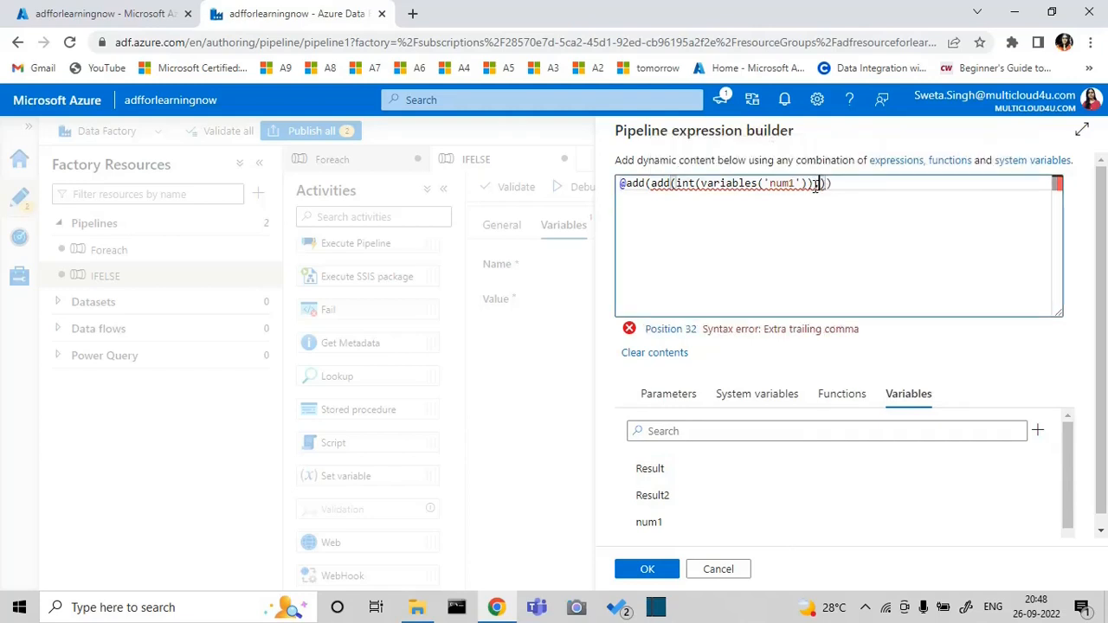
type("int")
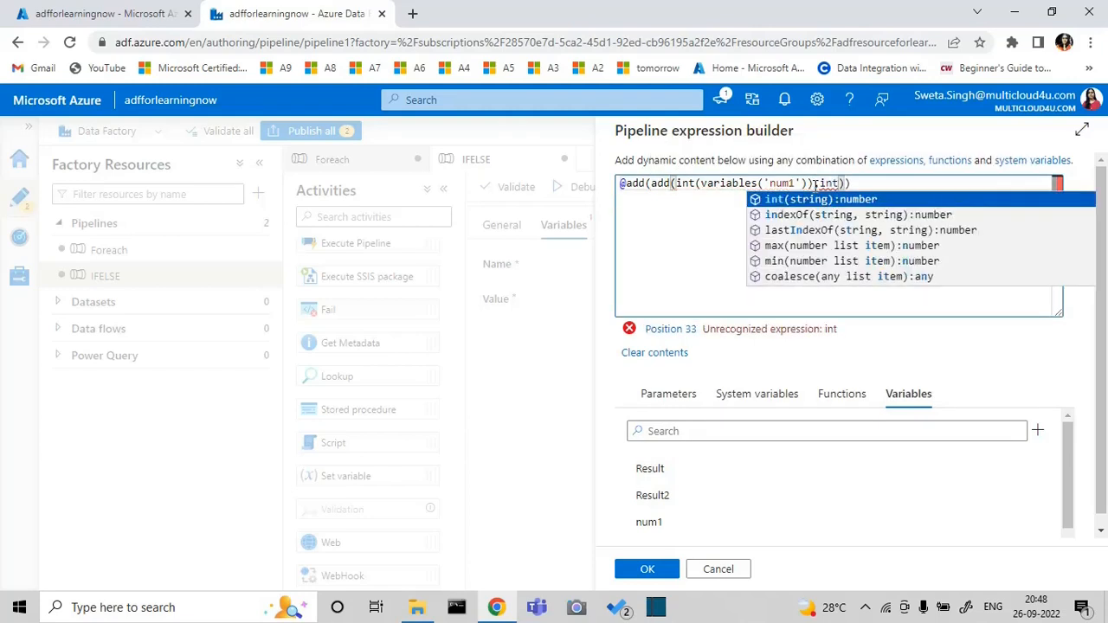
type("(")
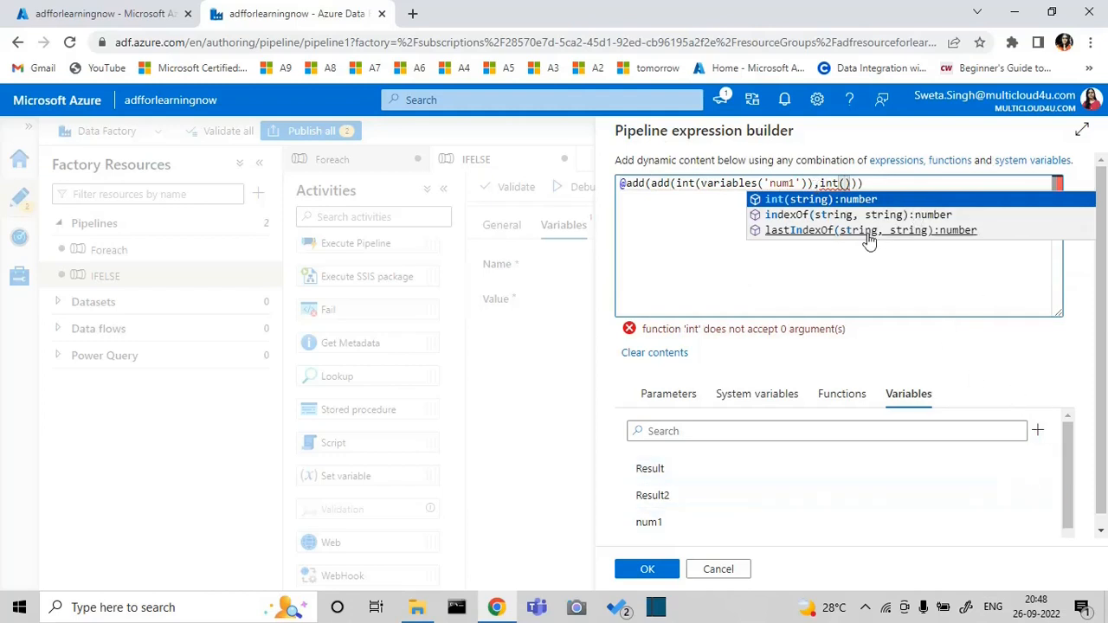
left_click(1101, 530)
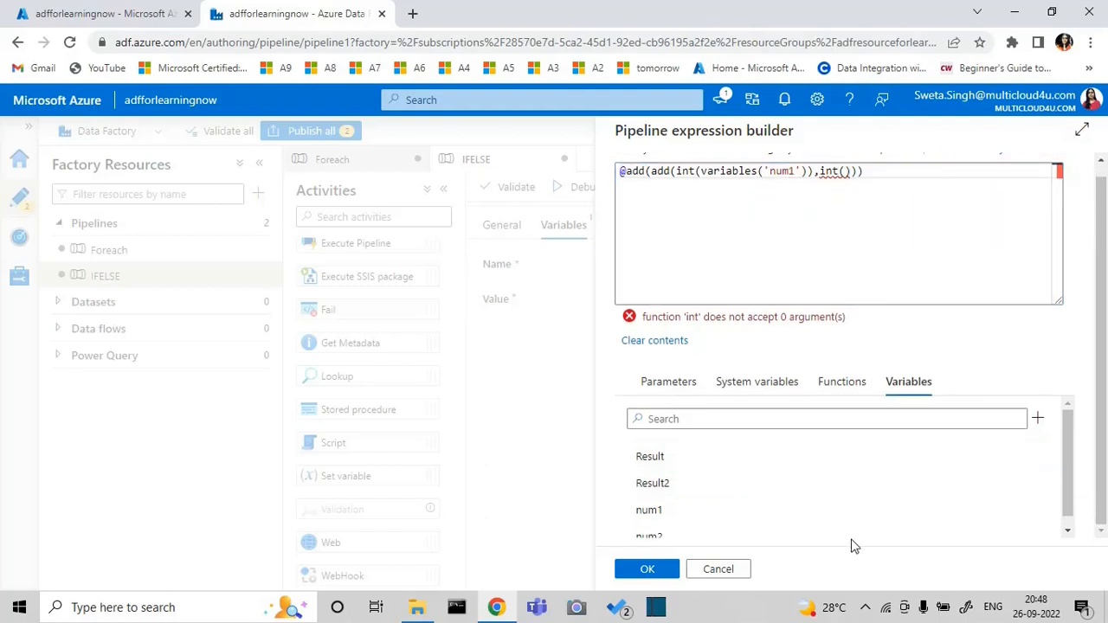
left_click(672, 533)
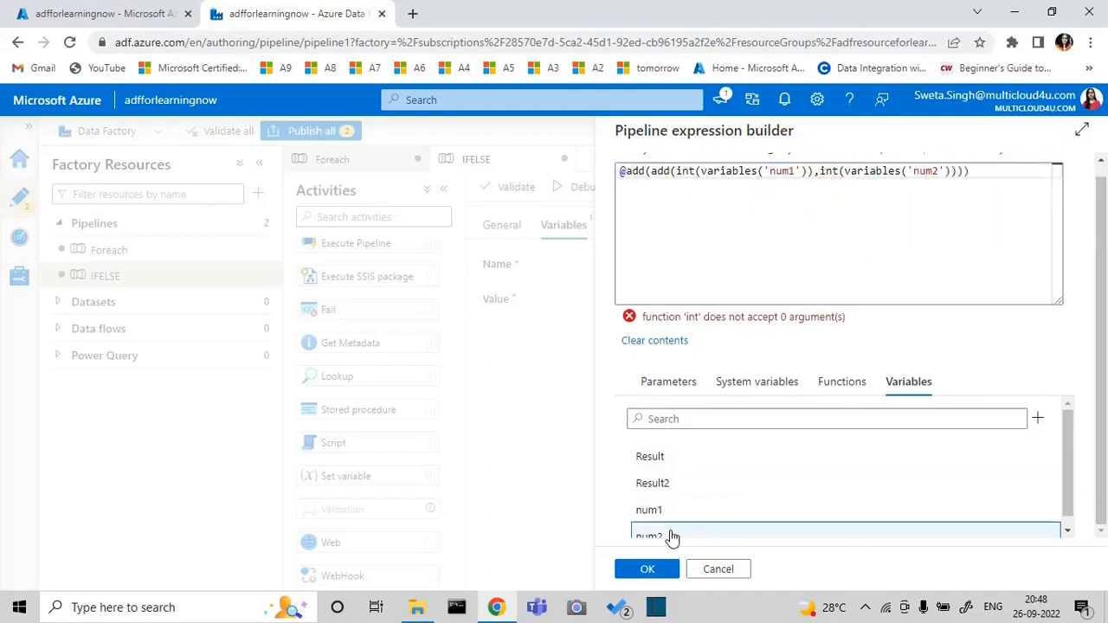
left_click(1100, 164)
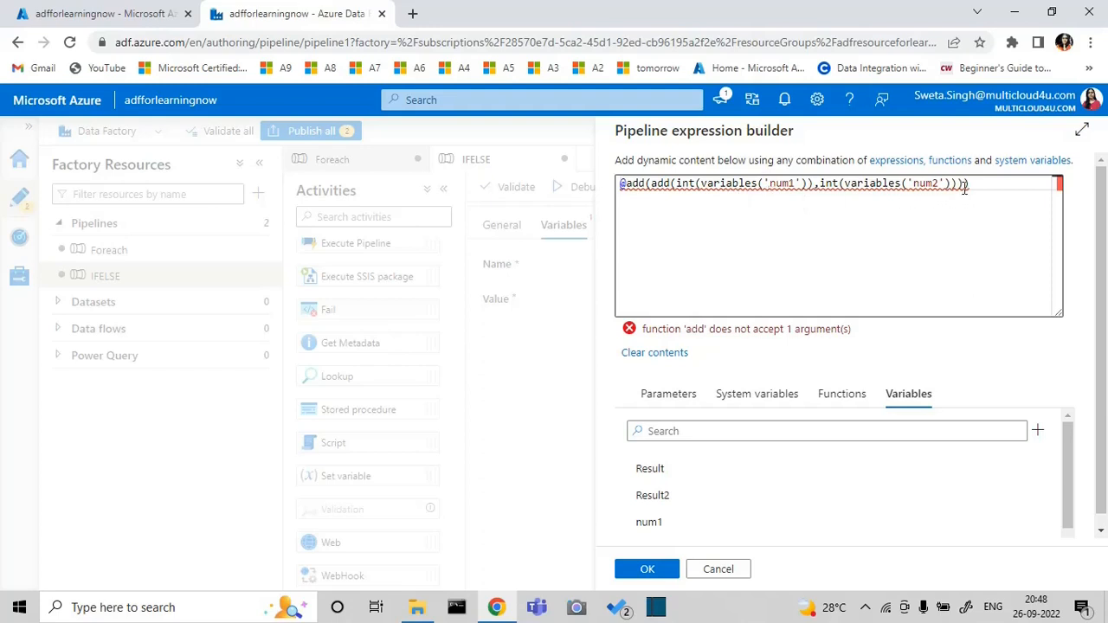
type(",100")
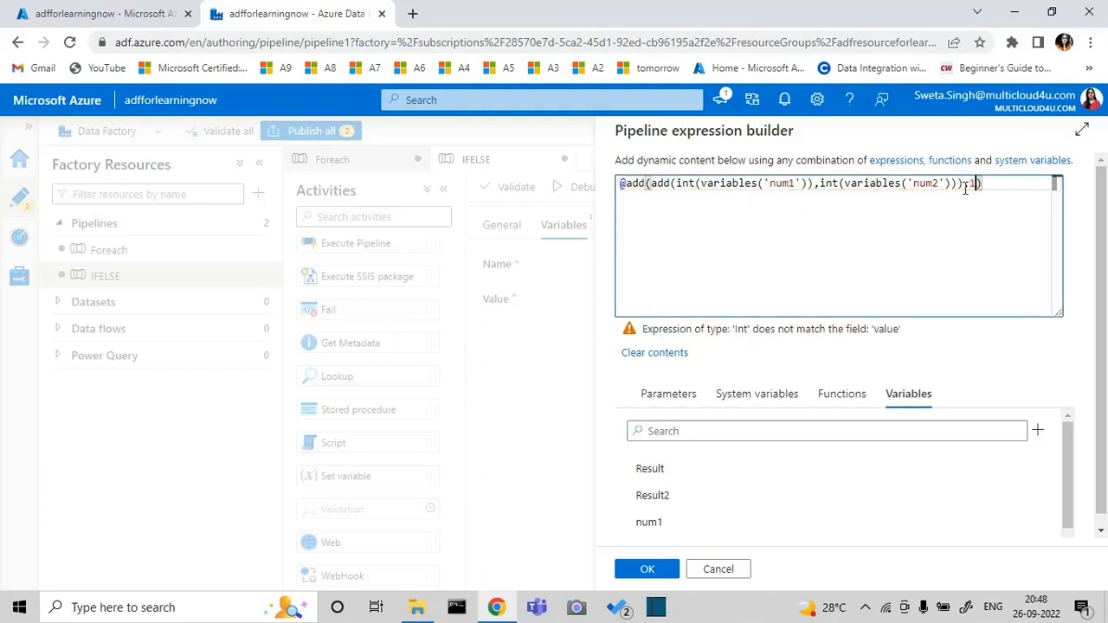
left_click(627, 183)
type("Strin")
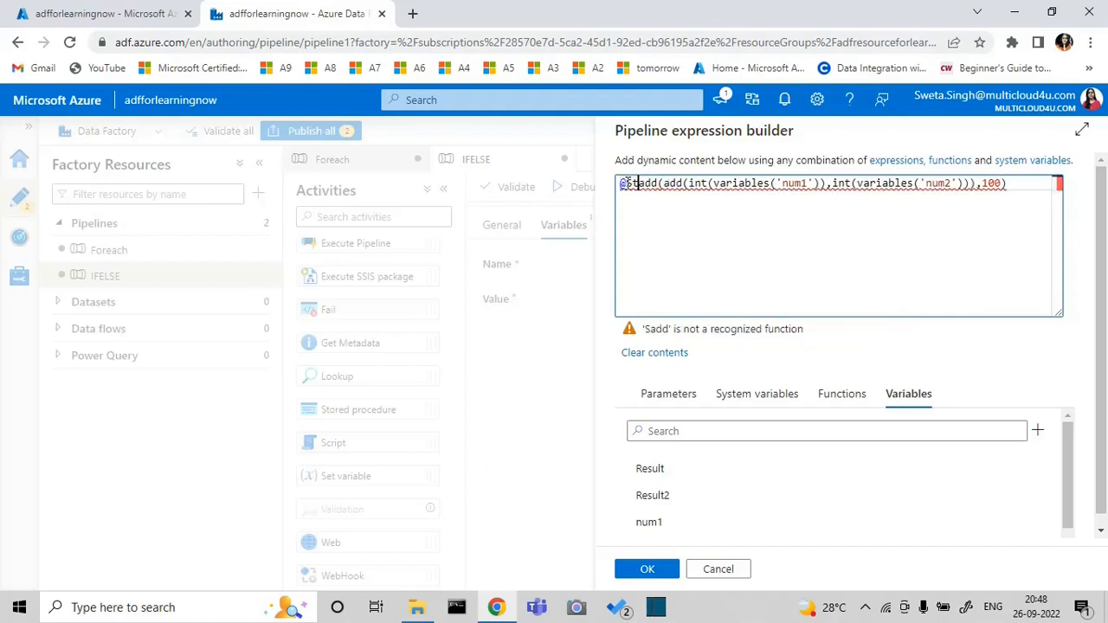
type("g")
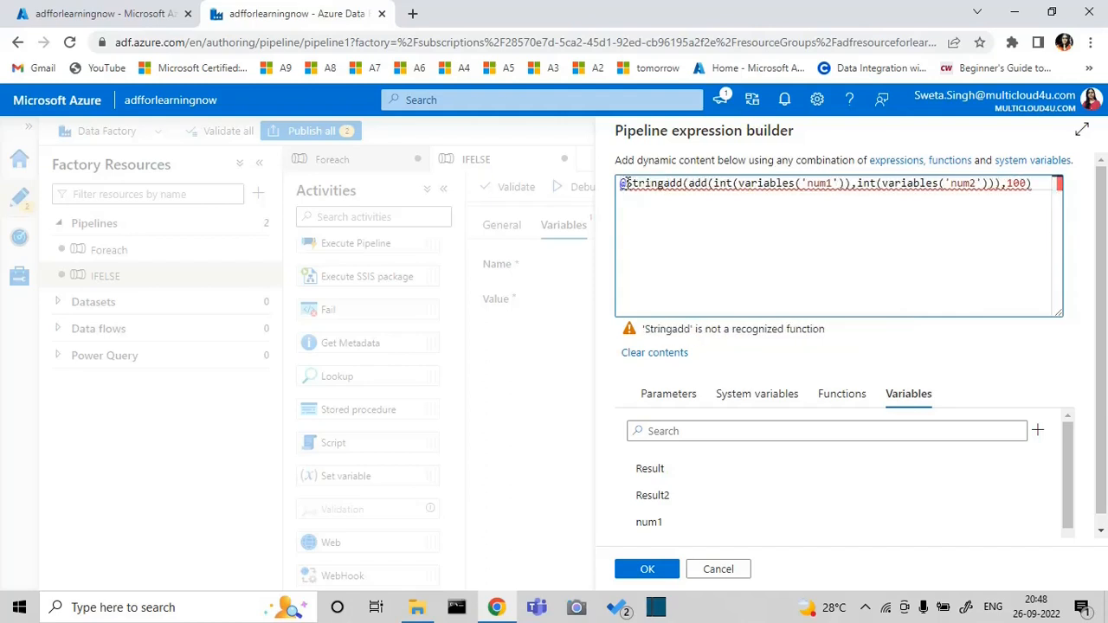
type("(")
left_click(1040, 183)
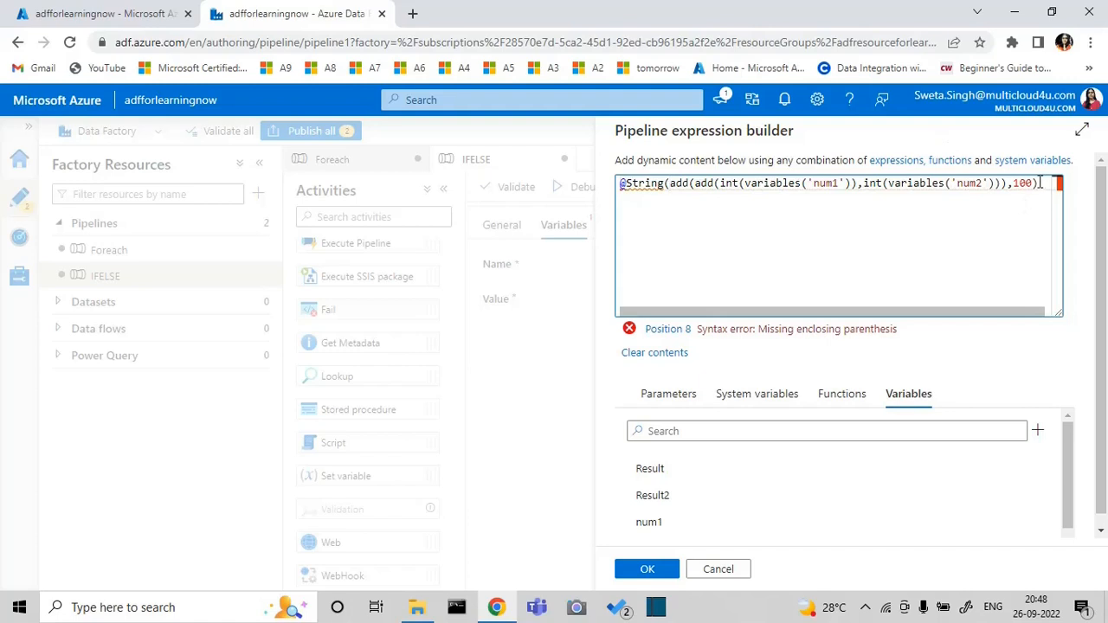
type(")")
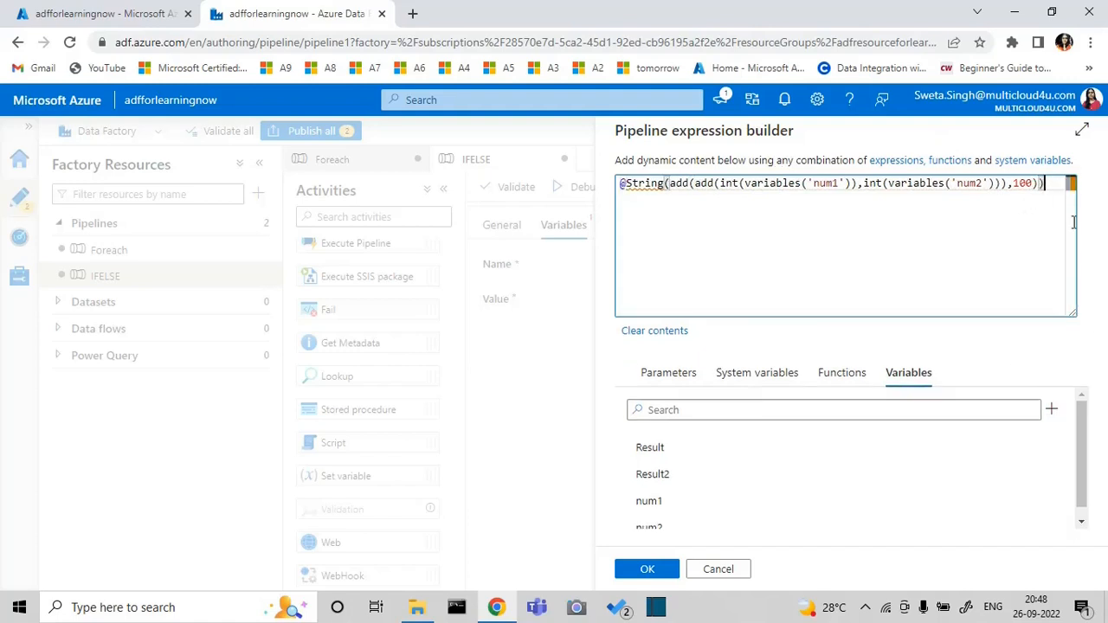
left_click(1082, 524)
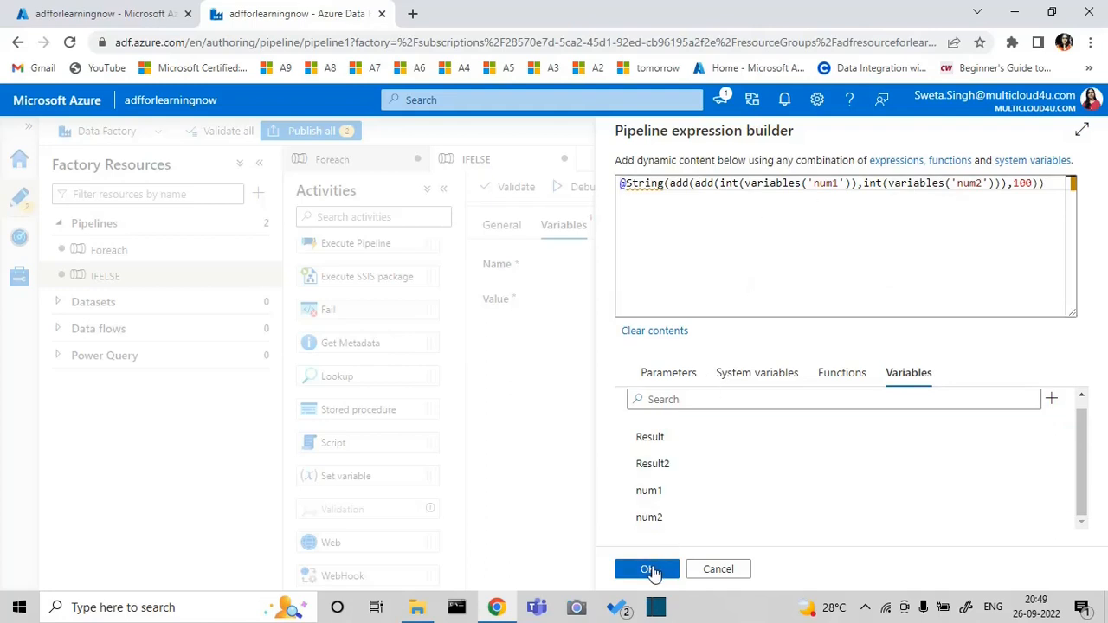
left_click(649, 570)
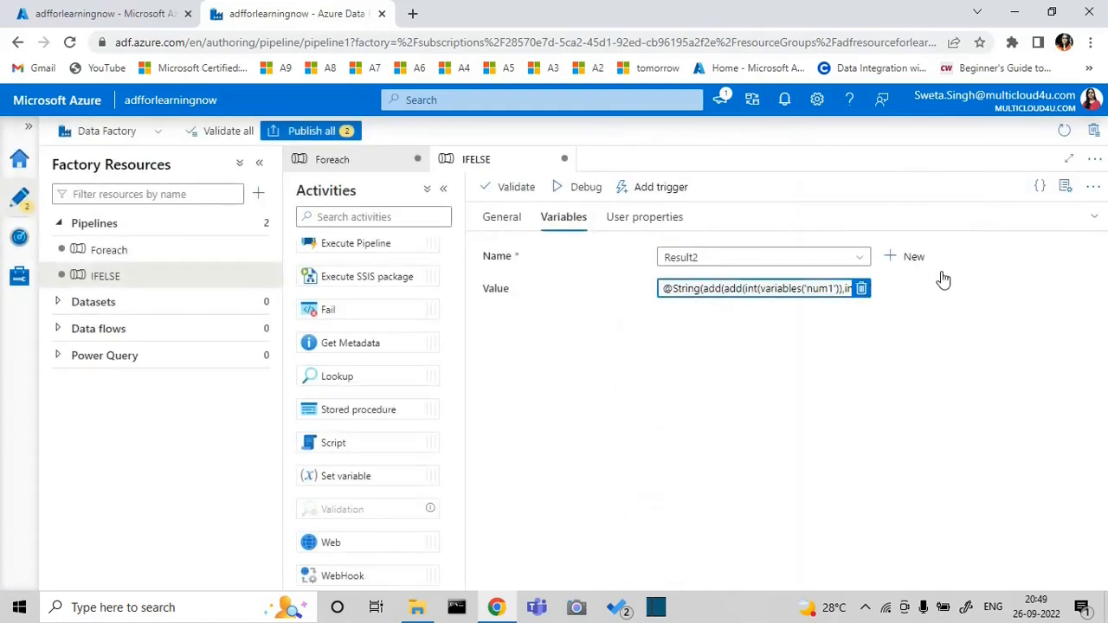
left_click(1094, 217)
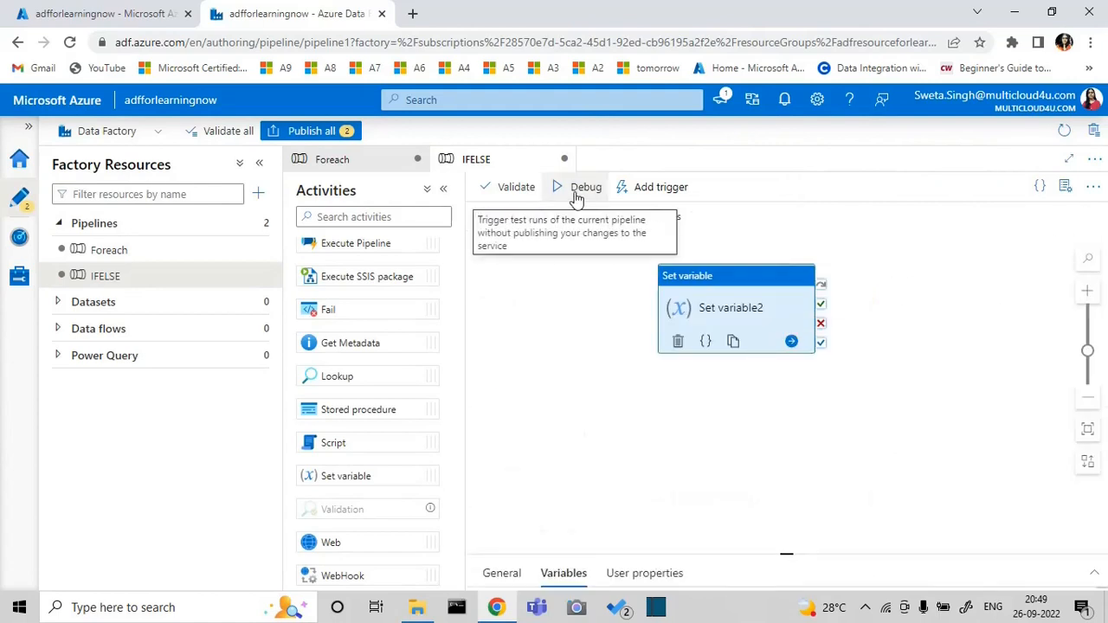
Debug the IFELSE pipeline and inspect the output of its Set variable1 activity
left_click(576, 198)
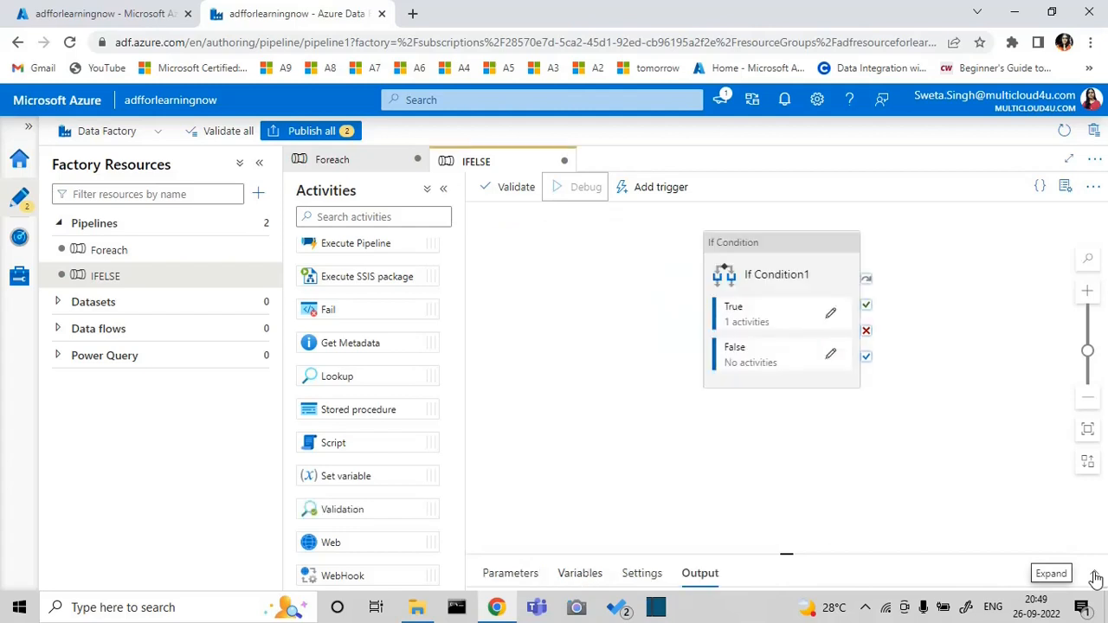
left_click(1094, 579)
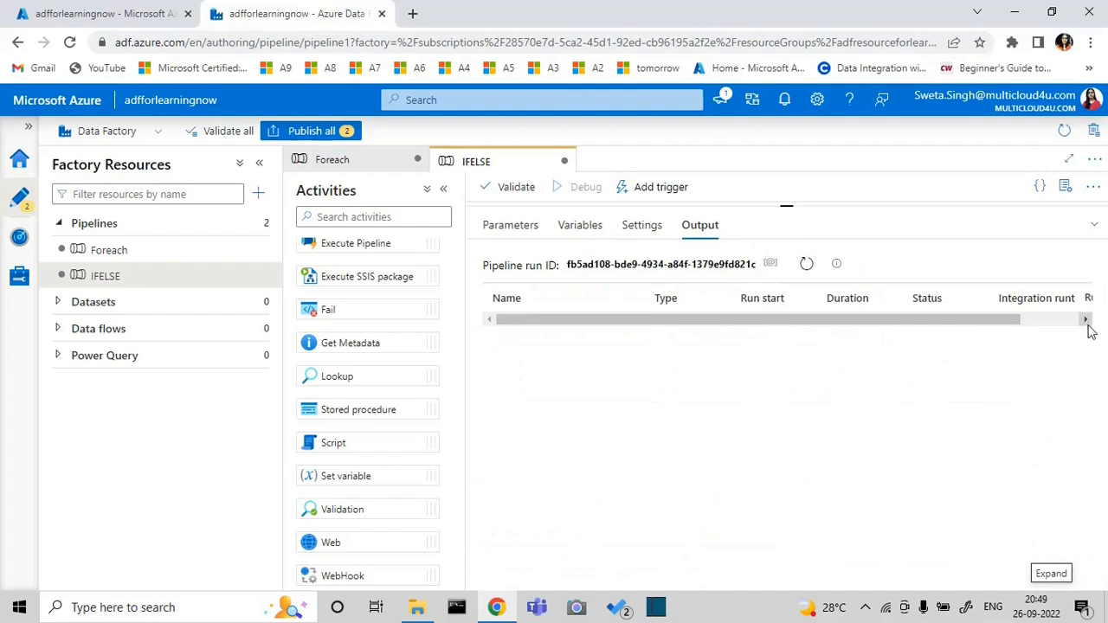
left_click(1085, 319)
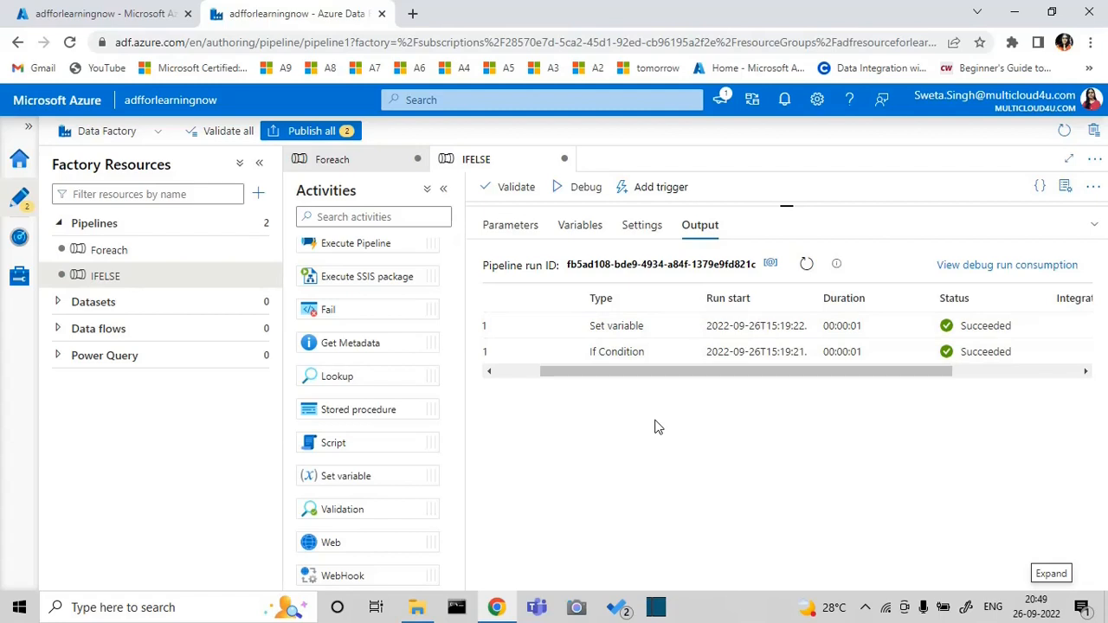
left_click(510, 377)
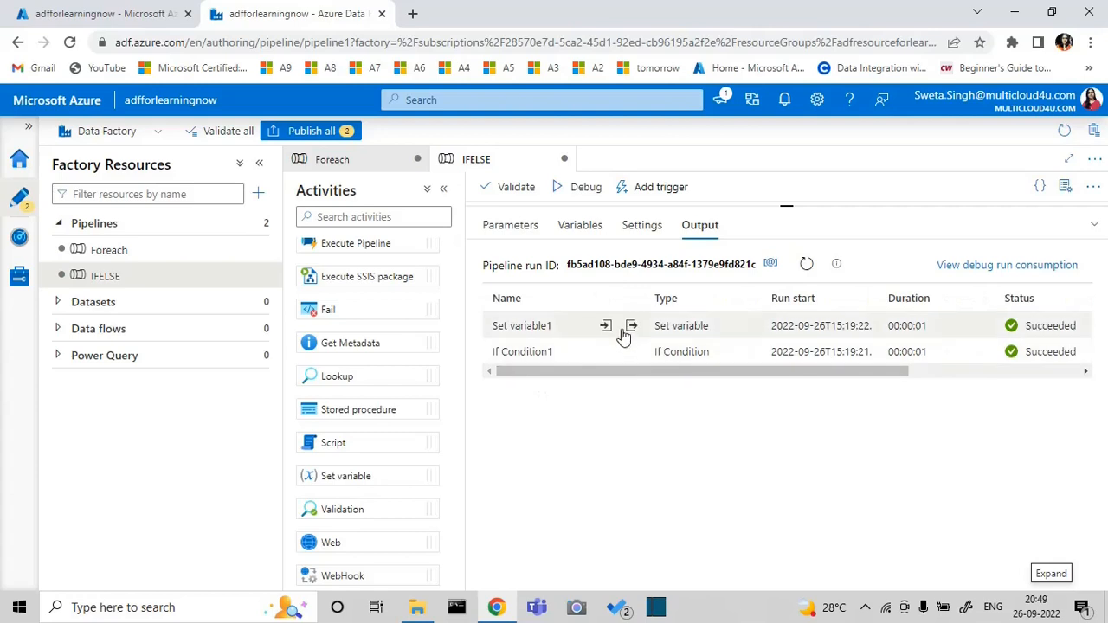
left_click(631, 326)
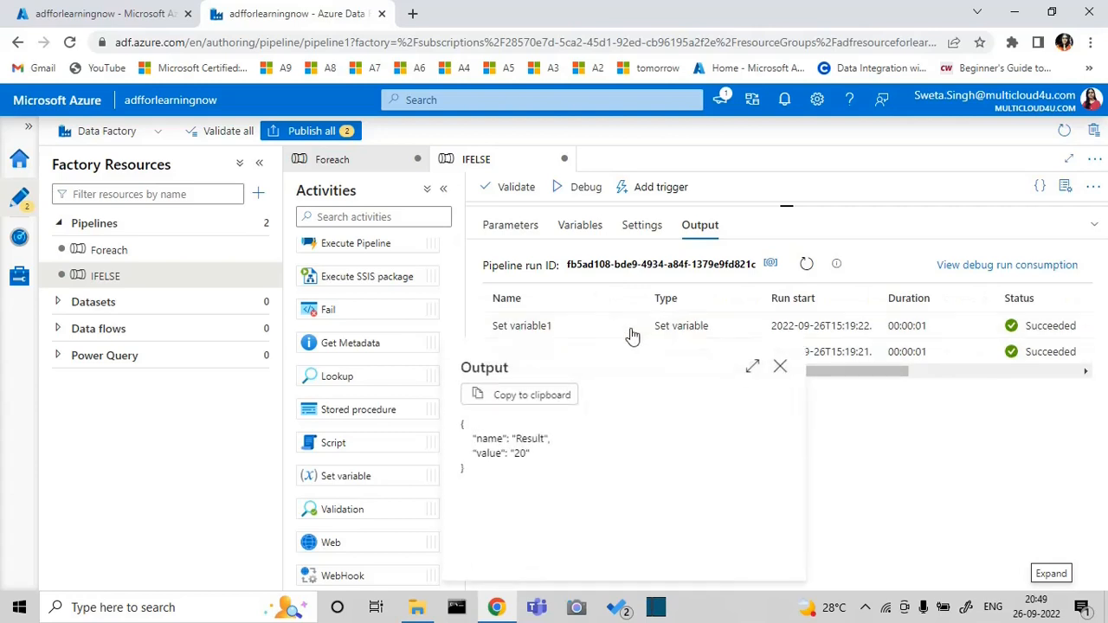
left_click(780, 366)
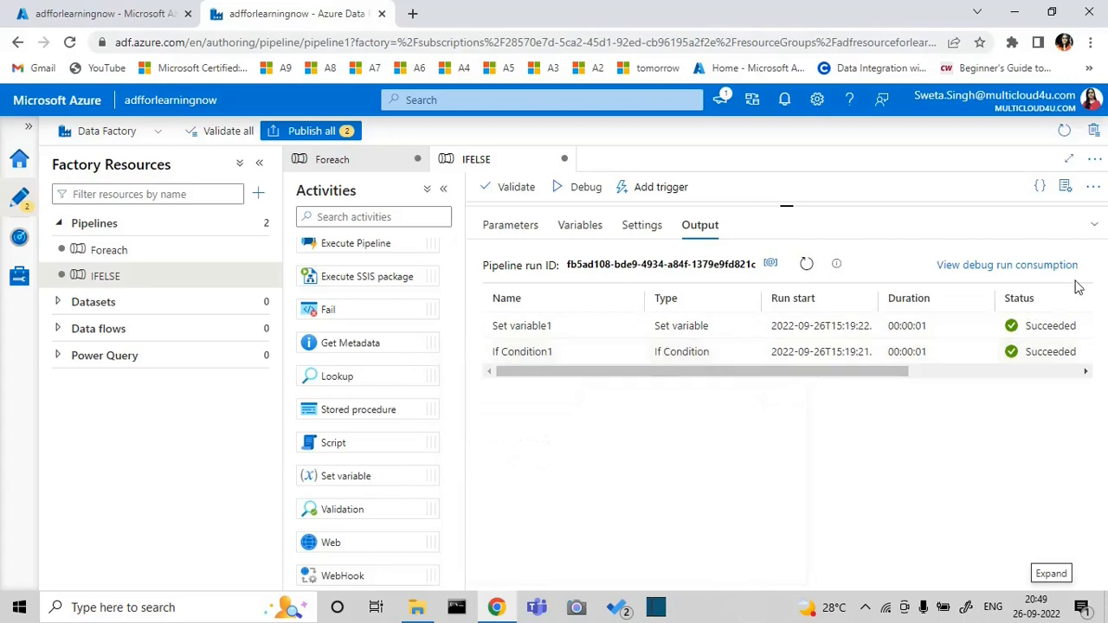
left_click(1093, 227)
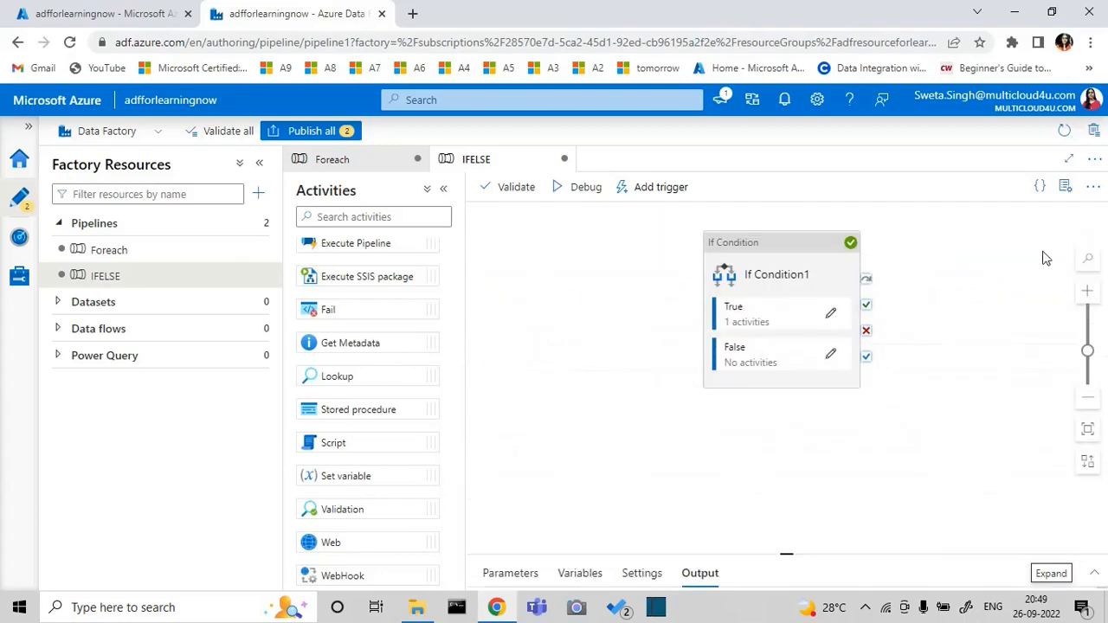
Set the default value of the pipeline variable num1 to 25
left_click(1094, 575)
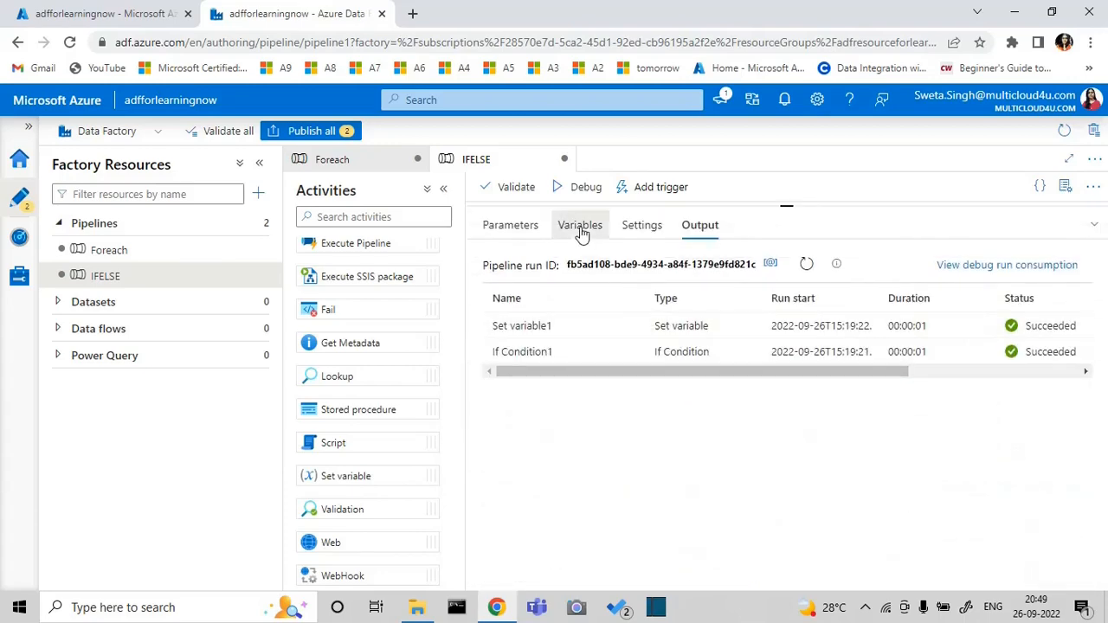
left_click(580, 227)
left_click(892, 329)
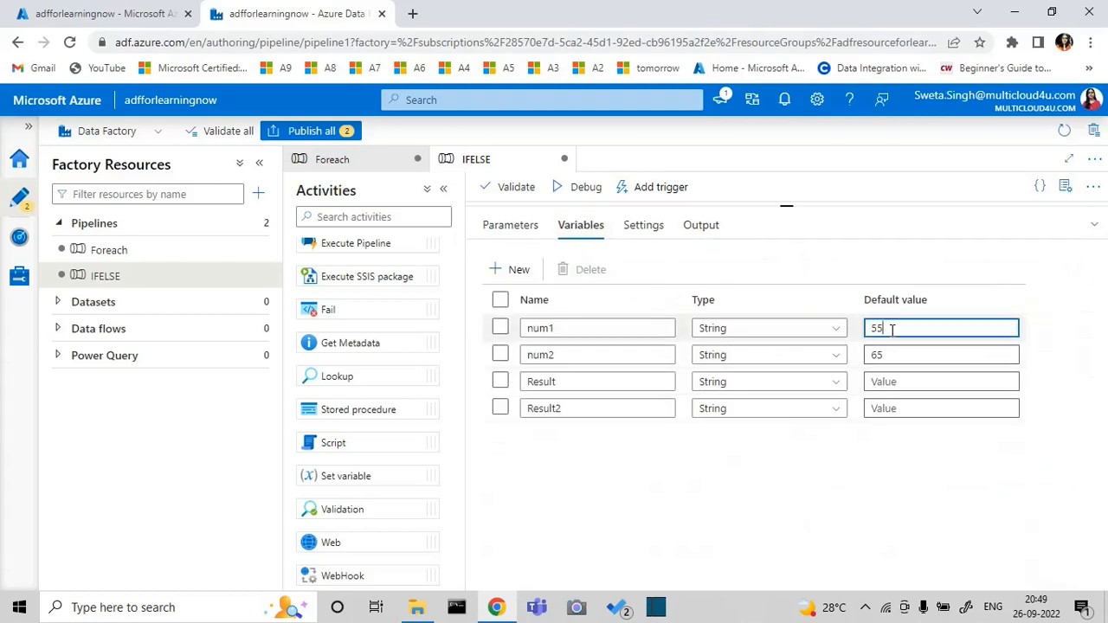
key("BackSpace")
key("BackSpace")
type("25")
left_click(1094, 228)
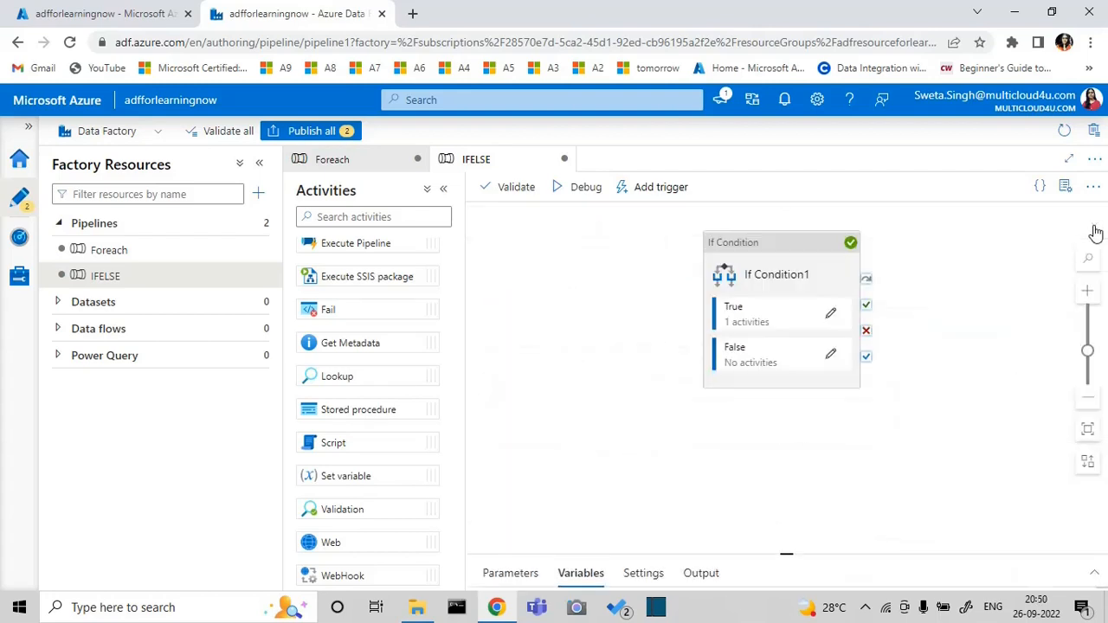
Debug the IFELSE pipeline with the changed num1 and inspect the output of its Set variable2 activity
left_click(1094, 582)
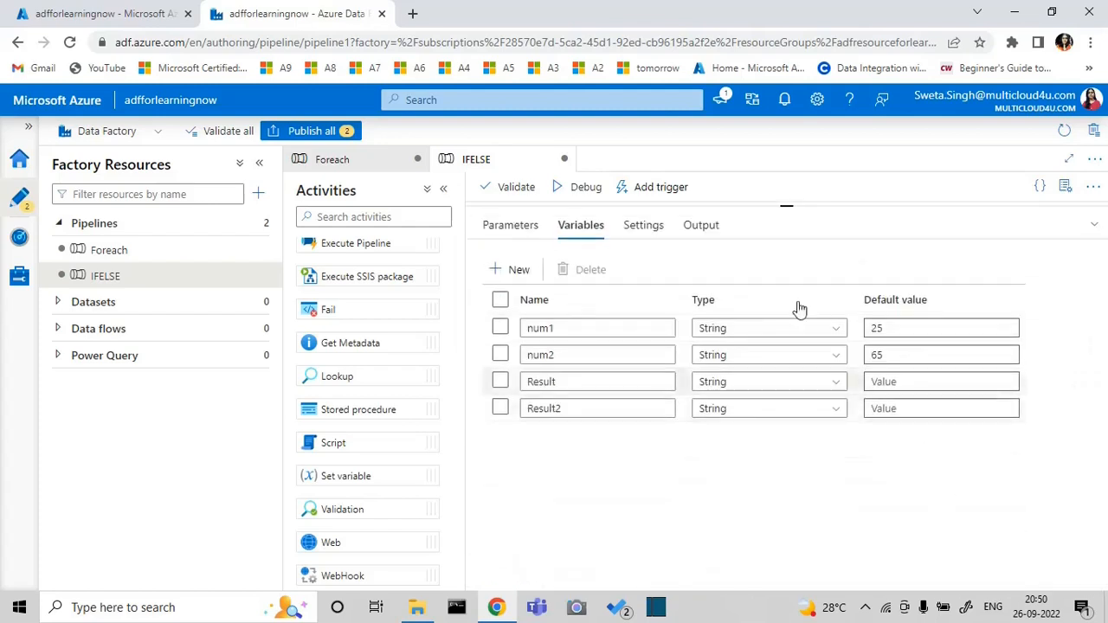
left_click(708, 230)
left_click(583, 191)
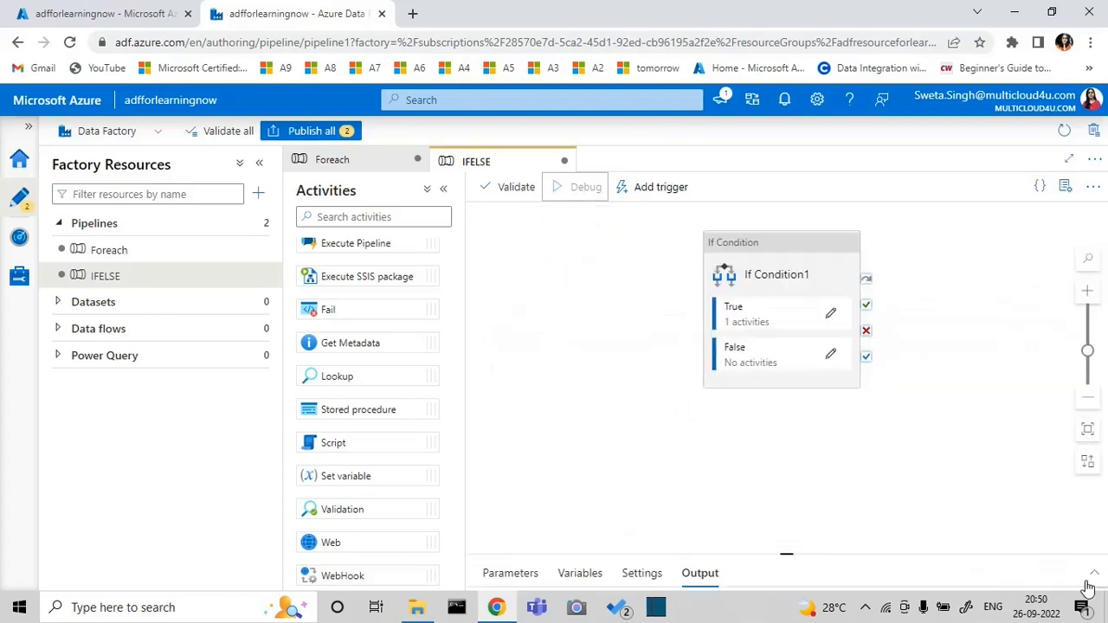
left_click(1092, 577)
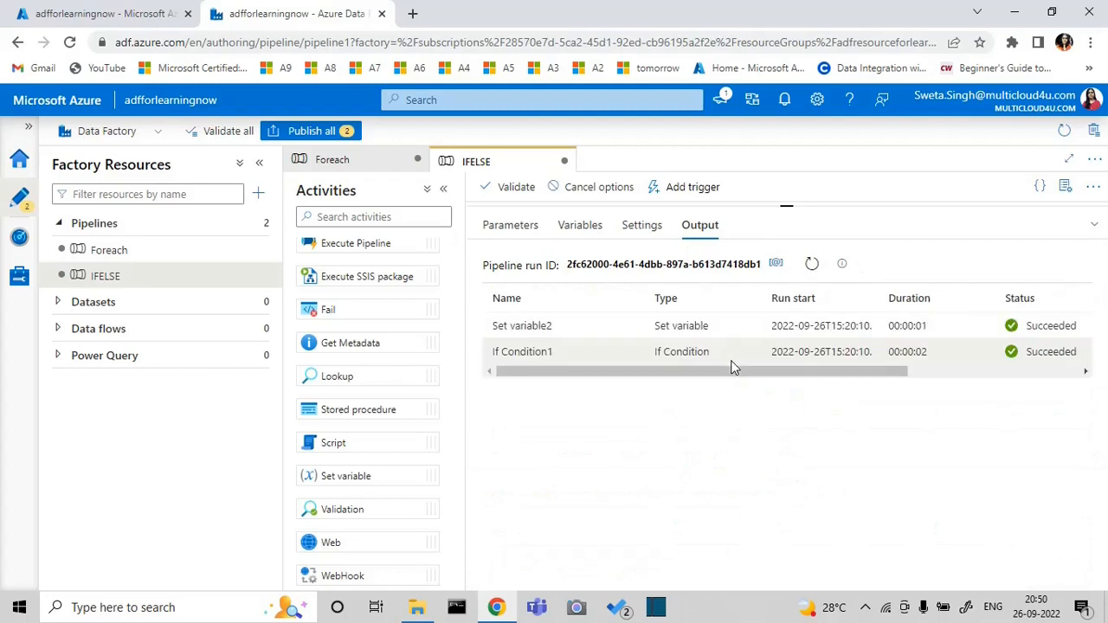
left_click(631, 327)
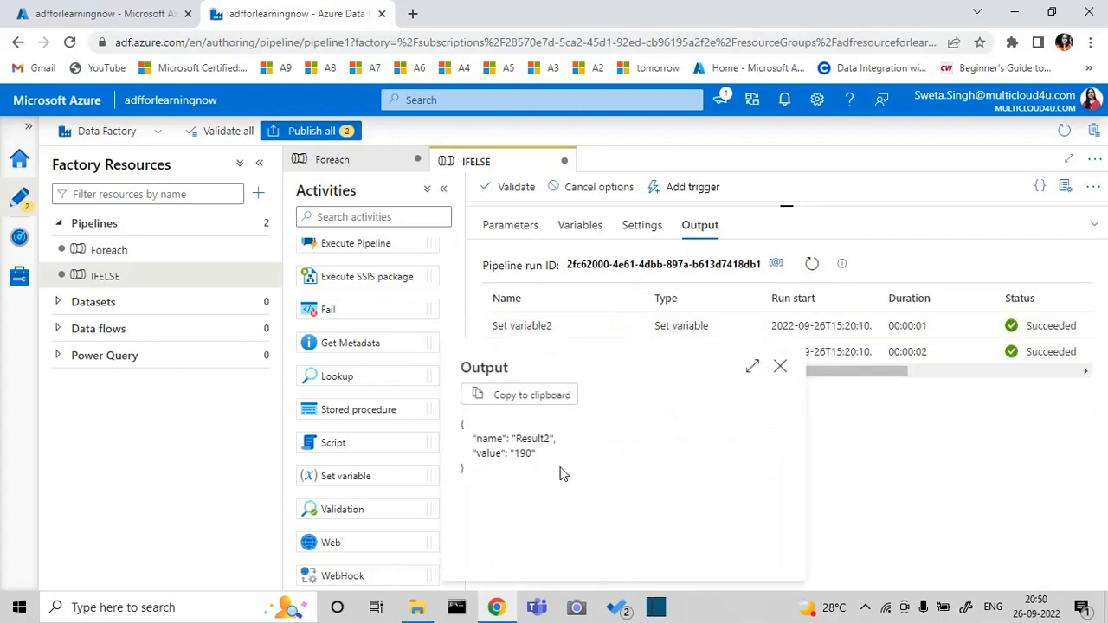
left_click(782, 369)
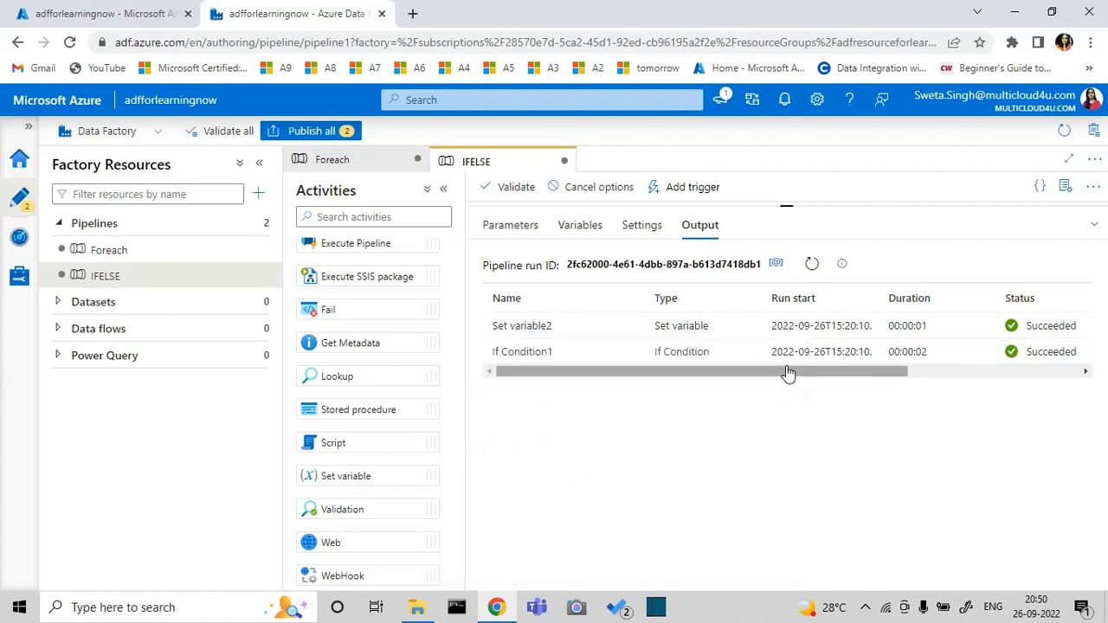
left_click(1095, 227)
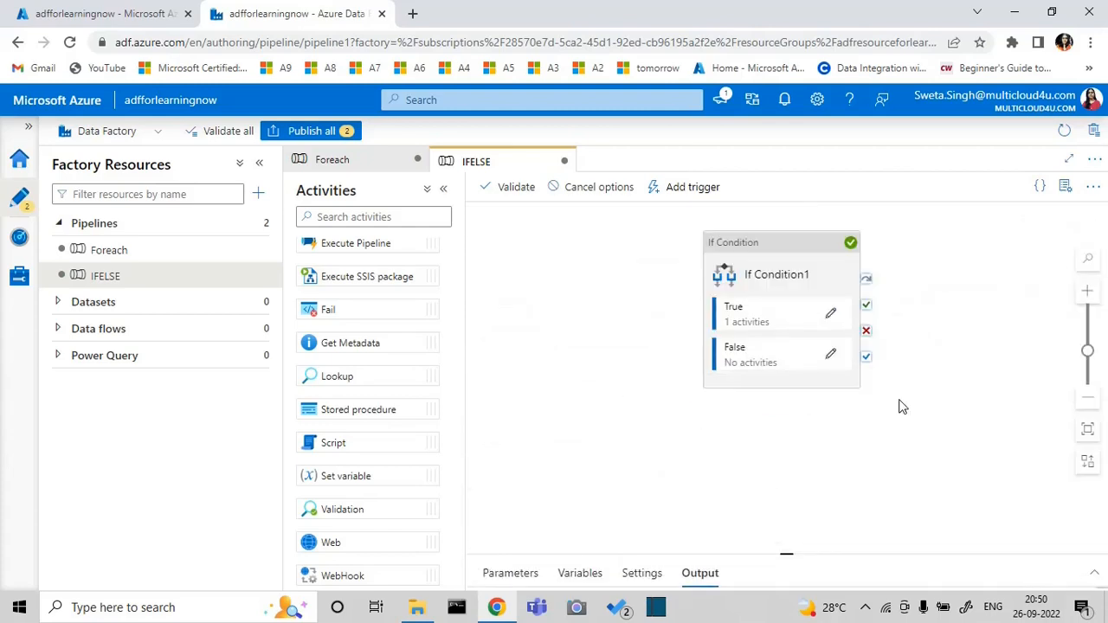